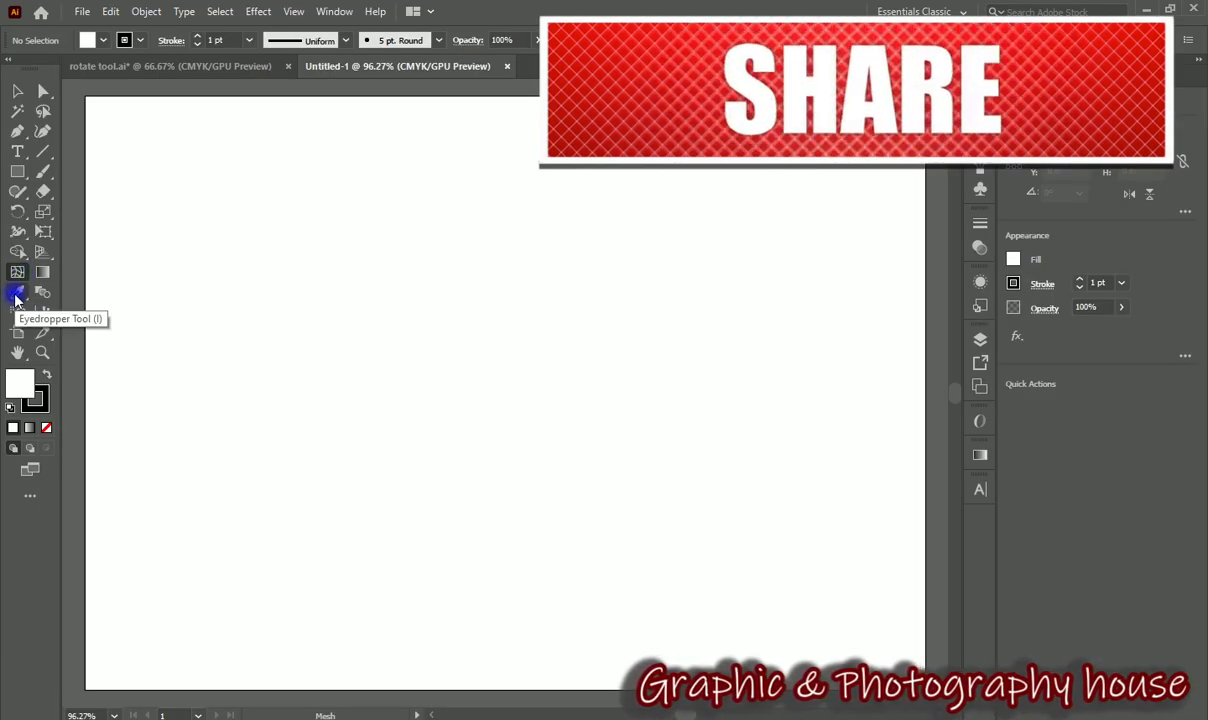
# - Draw a rectangle about 6.15 × 4.06 in on the artboard and fill it with the white-to-black linear gradient
pyautogui.click(17, 171)
pyautogui.moveTo(240, 160); pyautogui.dragTo(682, 451)
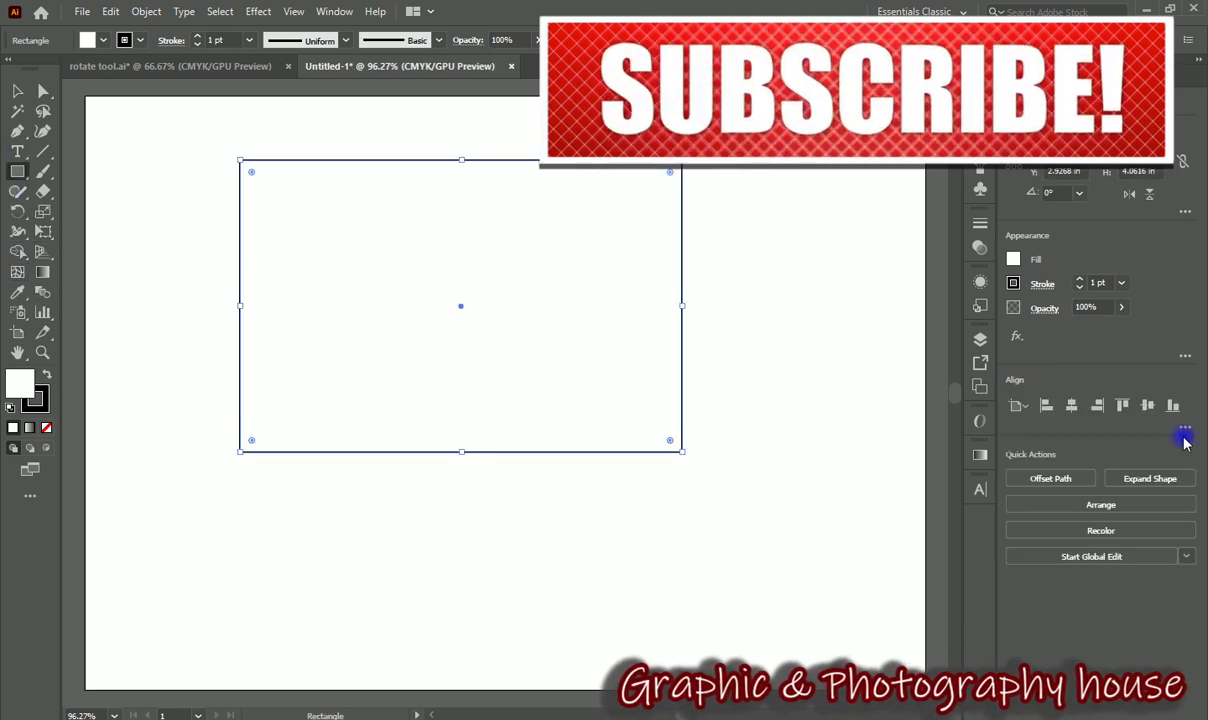
pyautogui.click(981, 456)
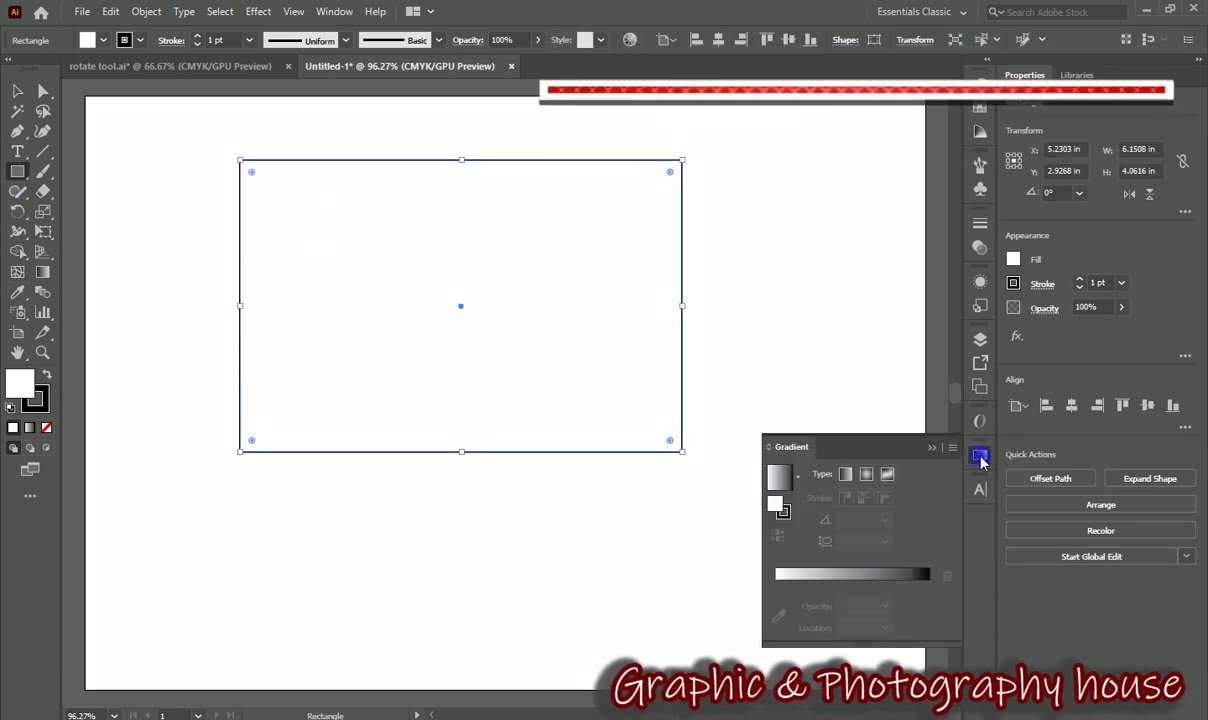
pyautogui.click(836, 569)
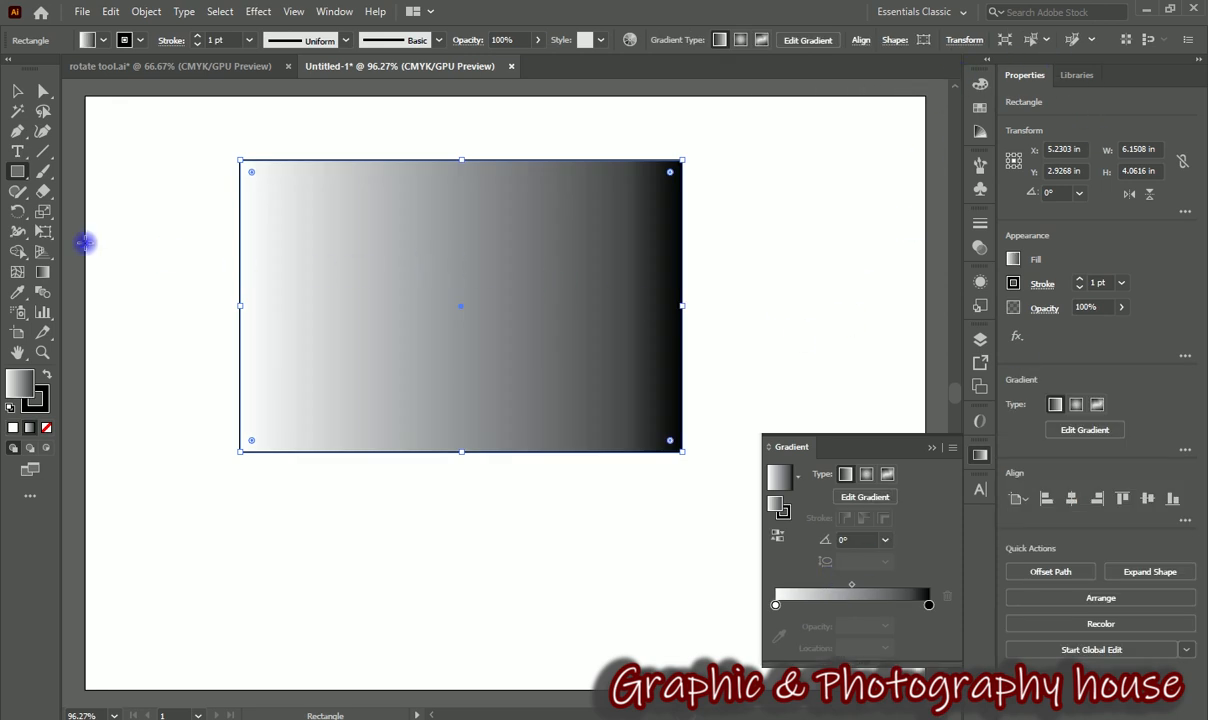
# - Redraw the rectangle's linear gradient at about -1.8° and shift its midpoint and start and end points toward the white side
pyautogui.click(43, 271)
pyautogui.moveTo(260, 263); pyautogui.dragTo(671, 276)
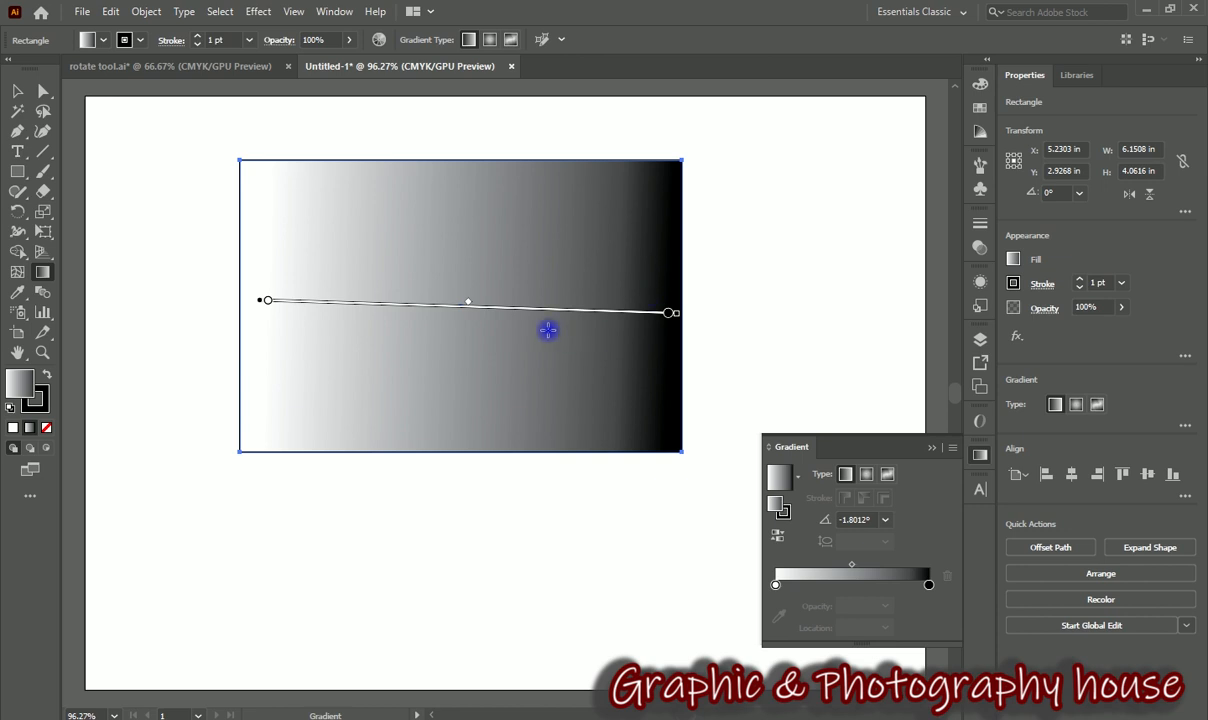
pyautogui.moveTo(455, 301); pyautogui.dragTo(426, 301)
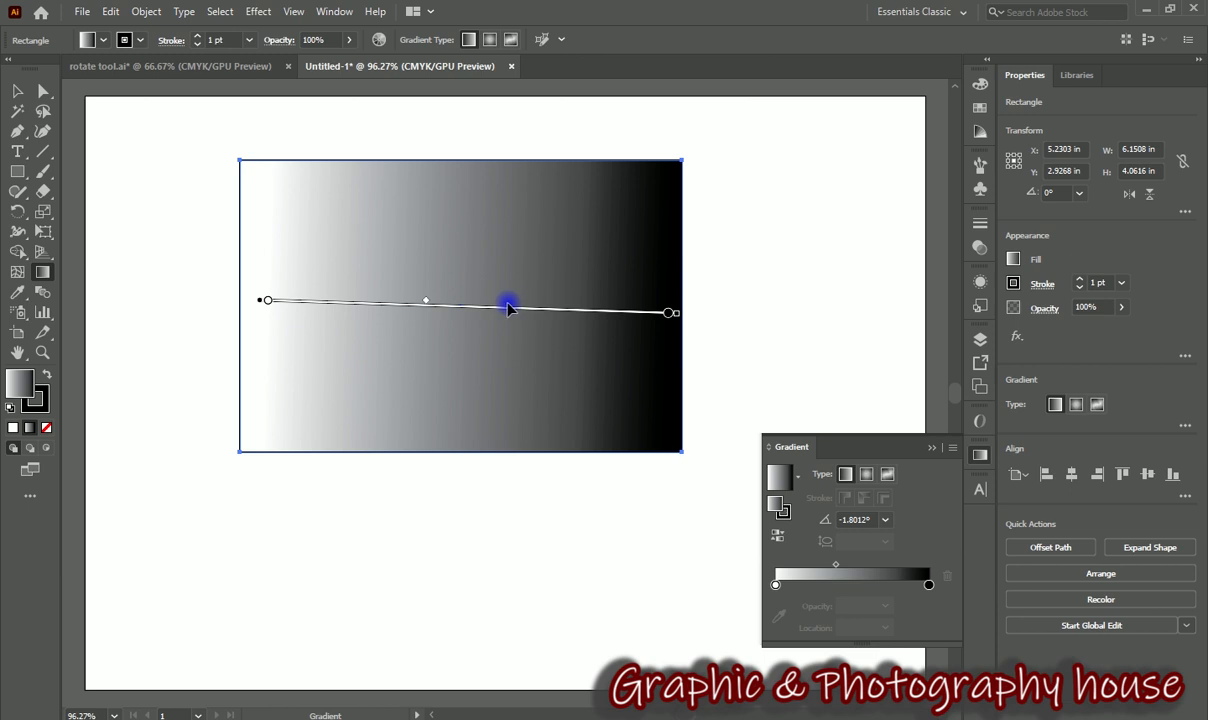
pyautogui.moveTo(577, 314); pyautogui.dragTo(521, 317)
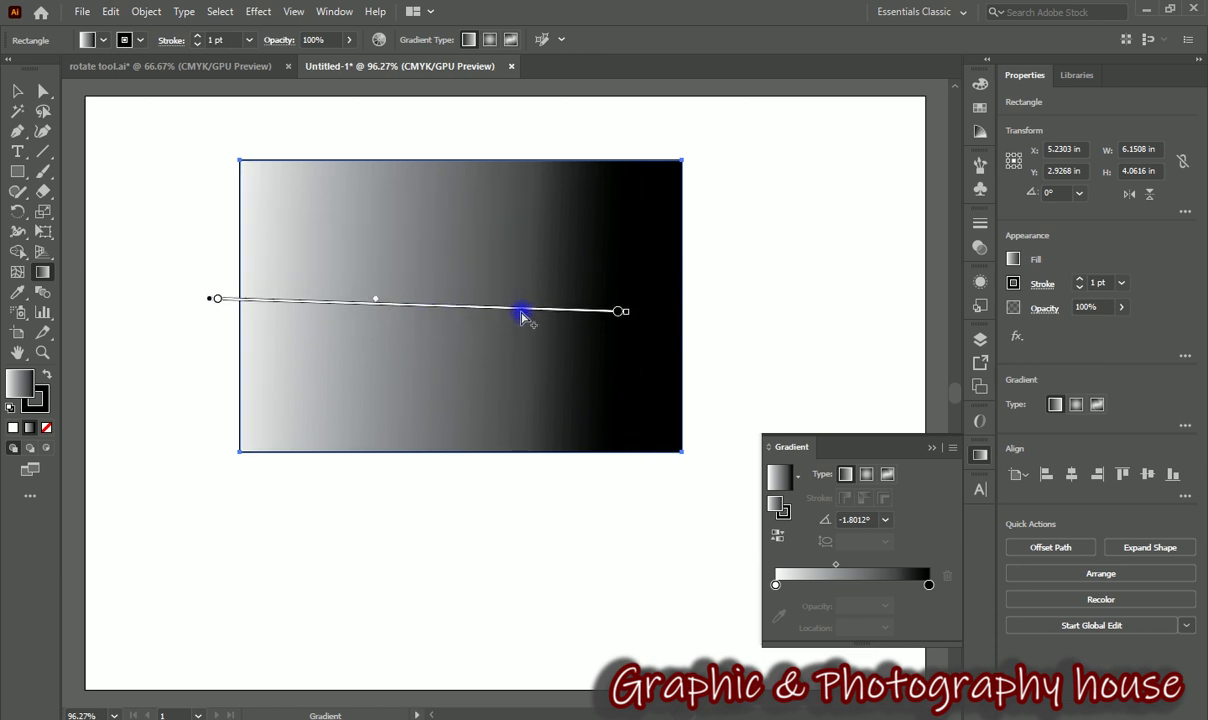
# - Add a gray color stop at about 54% of the gradient and delete the rectangle
pyautogui.click(432, 306)
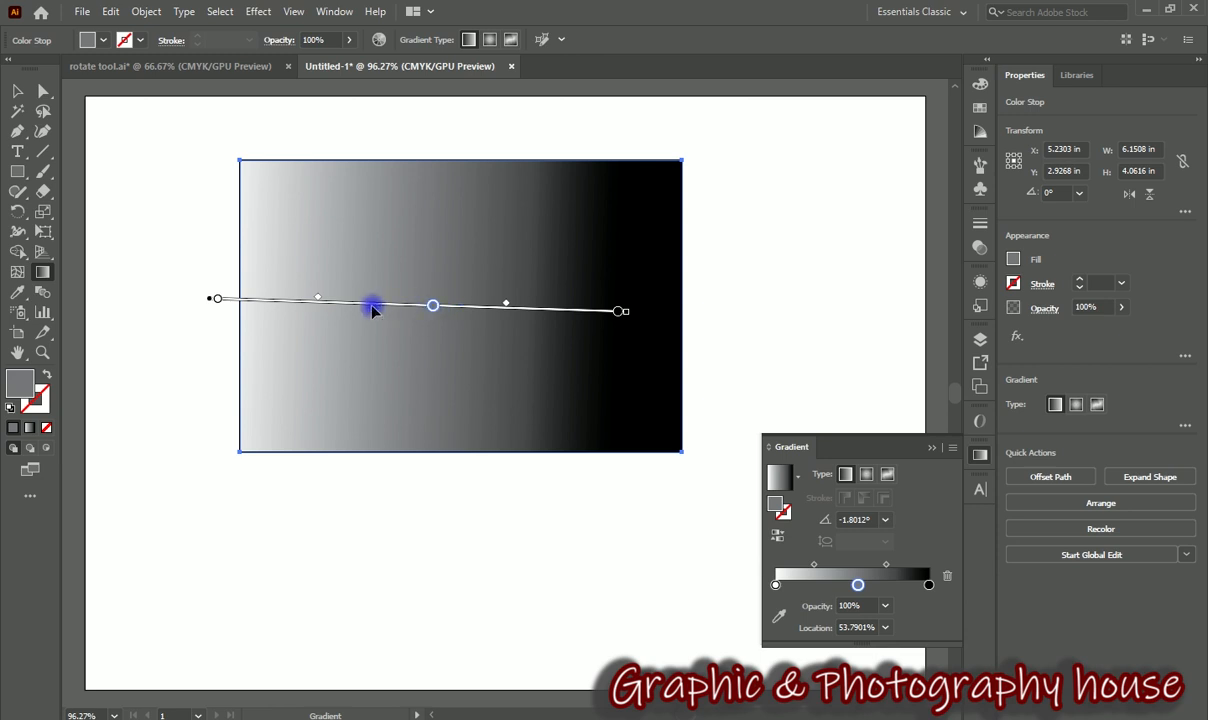
pyautogui.moveTo(371, 311); pyautogui.dragTo(412, 305)
pyautogui.press('v')
pyautogui.press('Delete')
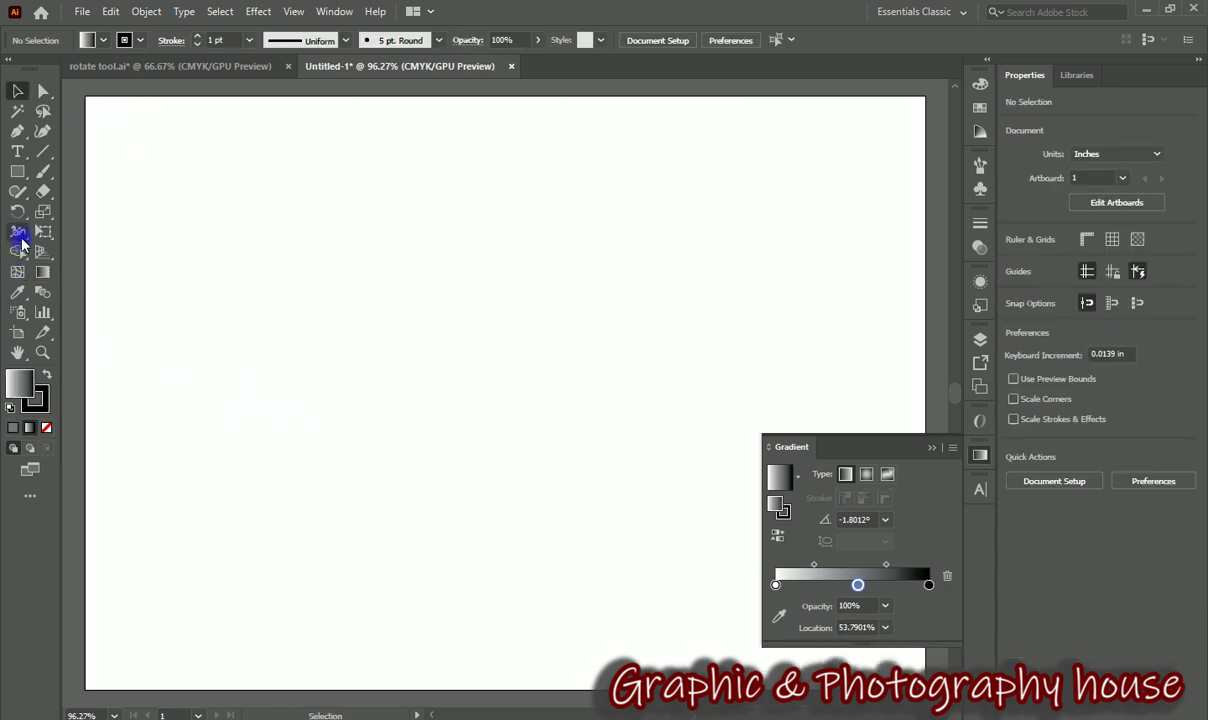
# - Draw a rectangle about 7.34 × 4.38 in and remove its stroke
pyautogui.click(17, 172)
pyautogui.moveTo(181, 208); pyautogui.dragTo(708, 521)
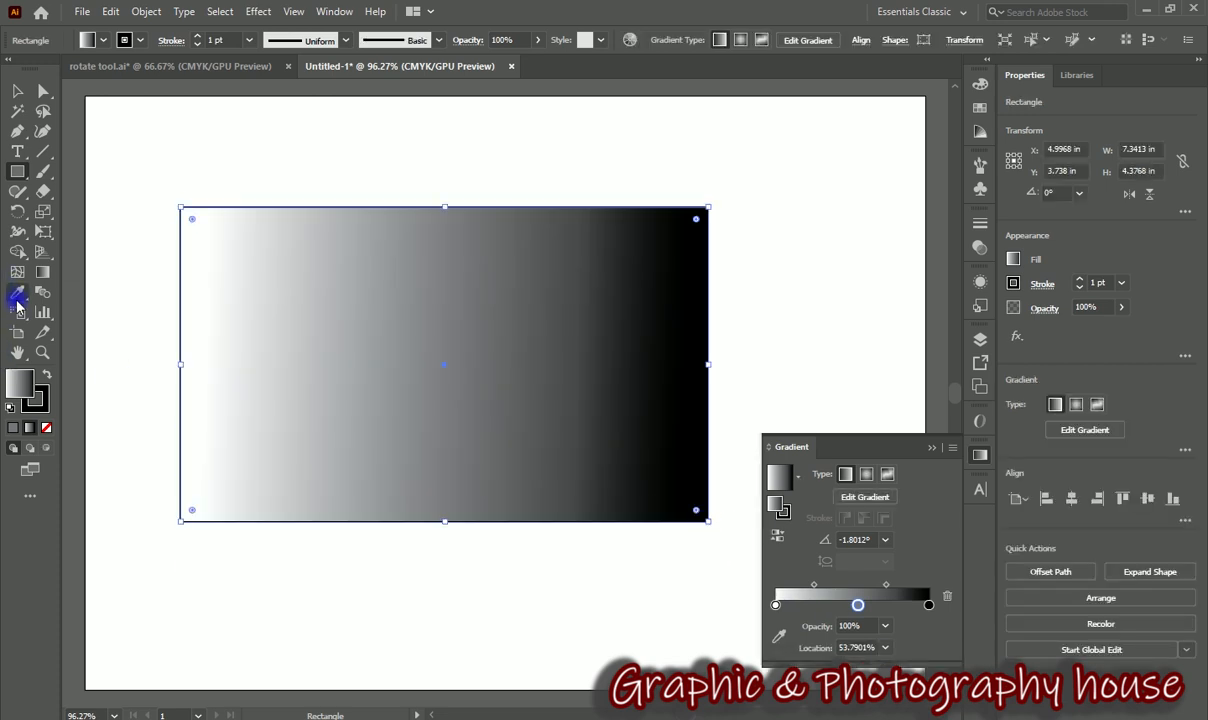
pyautogui.click(38, 400)
pyautogui.click(46, 427)
pyautogui.click(16, 384)
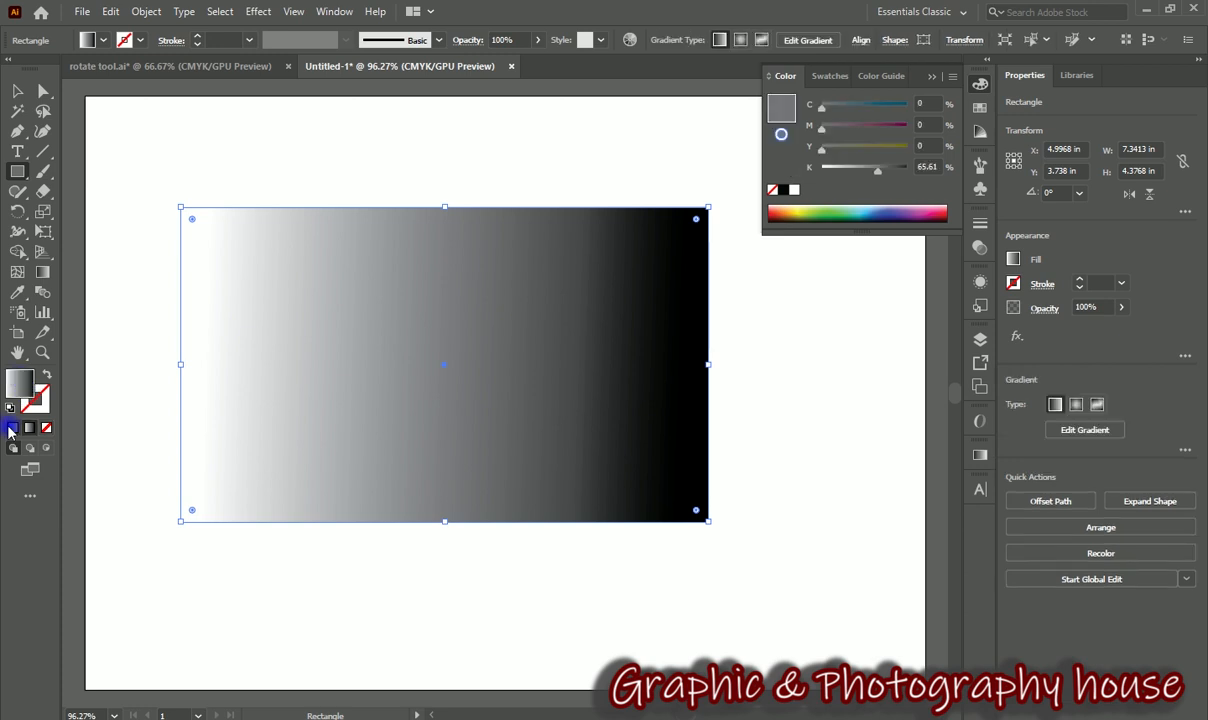
# - Change the rectangle's gradient fill to a solid bright green with the Color Picker
pyautogui.click(11, 428)
pyautogui.doubleClick(19, 384)
pyautogui.moveTo(765, 318); pyautogui.dragTo(767, 401)
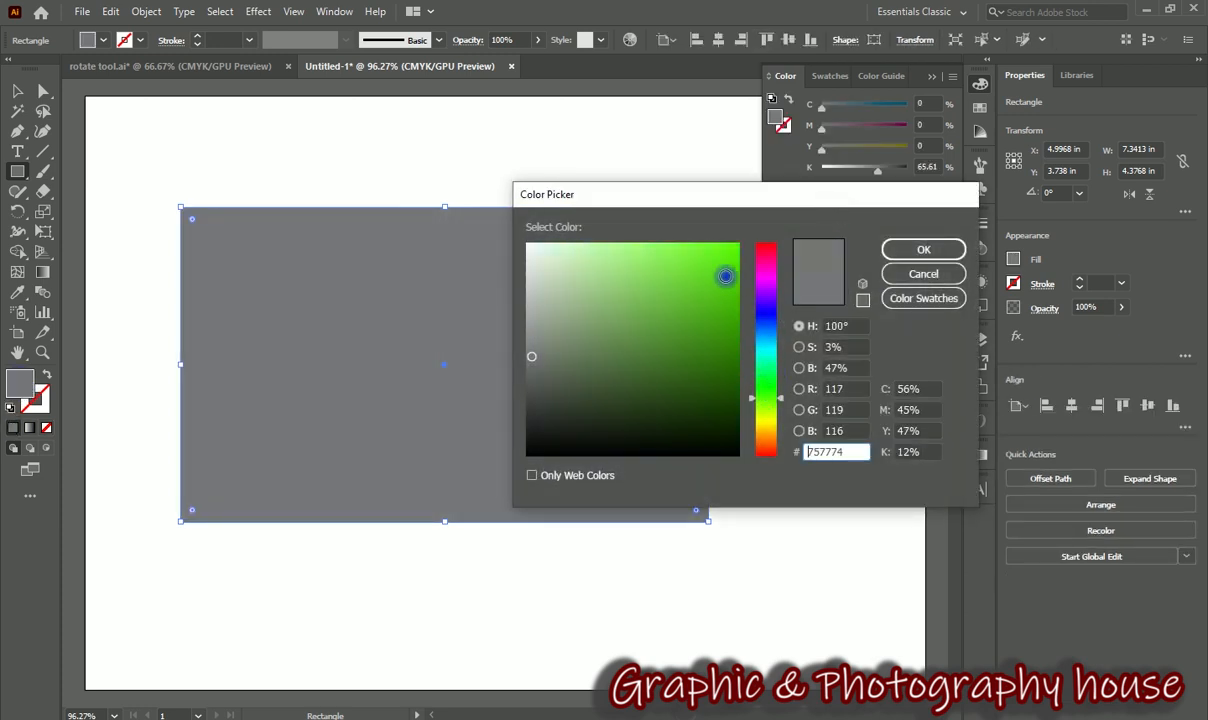
pyautogui.moveTo(725, 276); pyautogui.dragTo(739, 243)
pyautogui.click(890, 249)
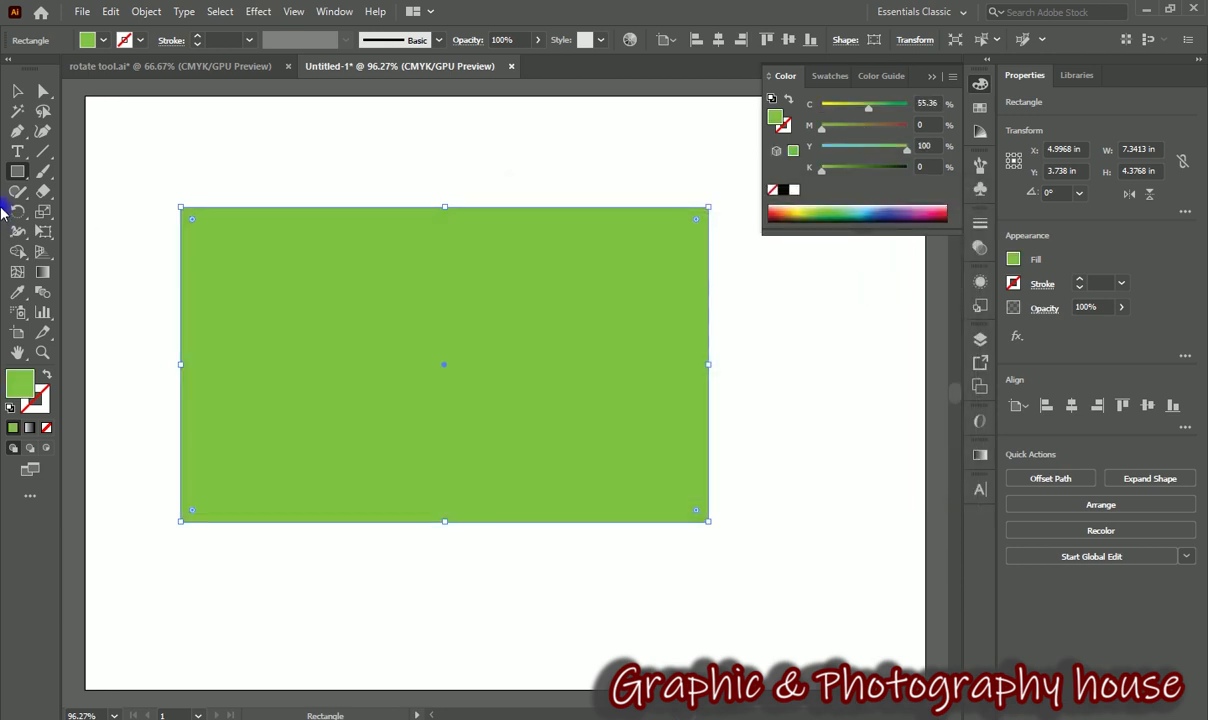
# - Convert the green rectangle to a mesh object and pull its upper-left corner mesh point outward
pyautogui.click(20, 92)
pyautogui.moveTo(135, 181); pyautogui.dragTo(323, 350)
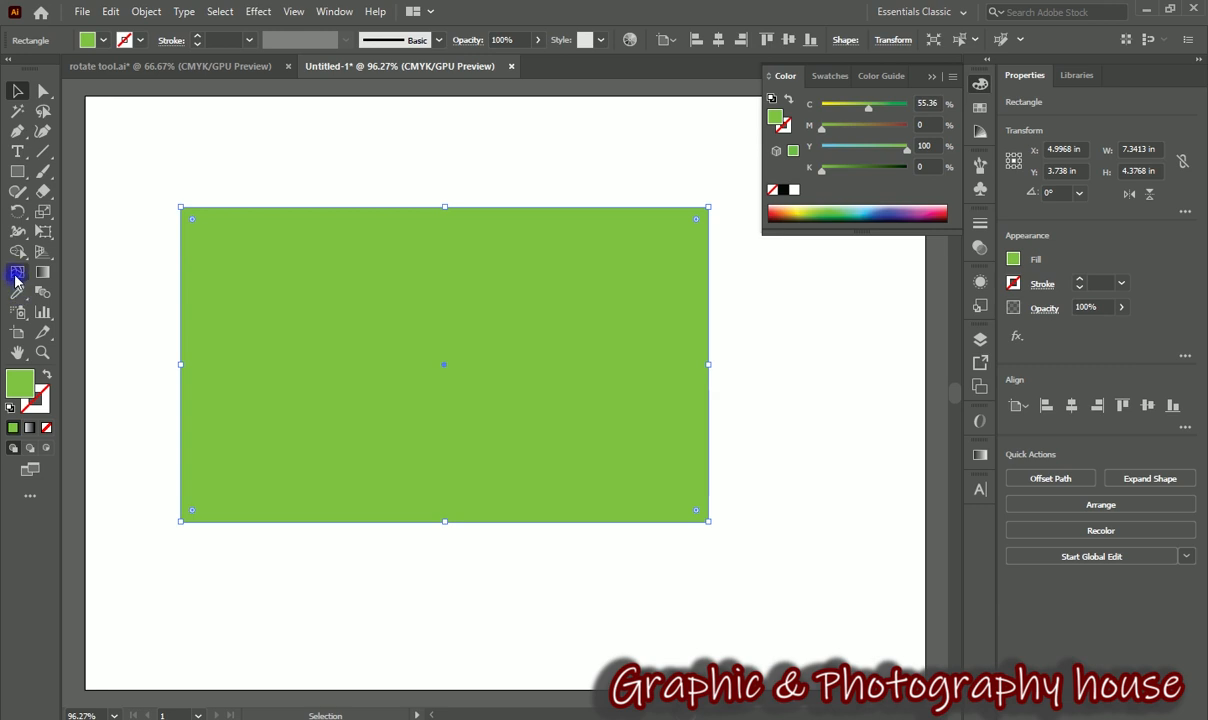
pyautogui.click(17, 272)
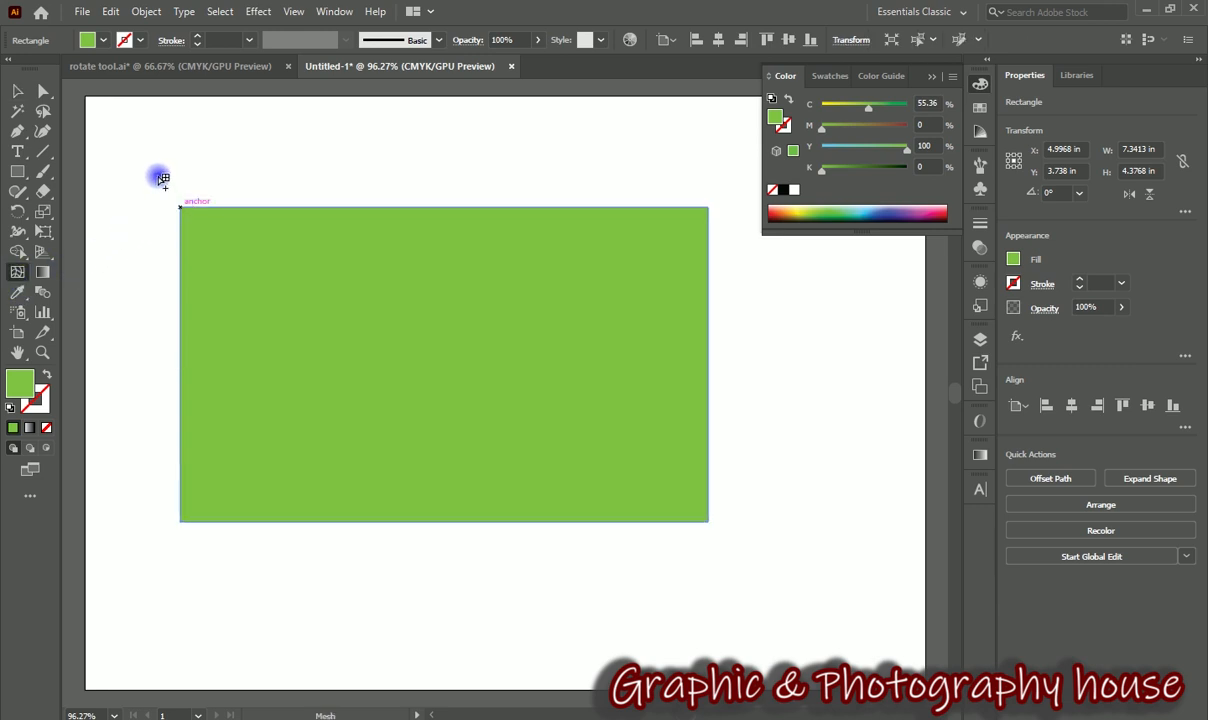
pyautogui.click(176, 204)
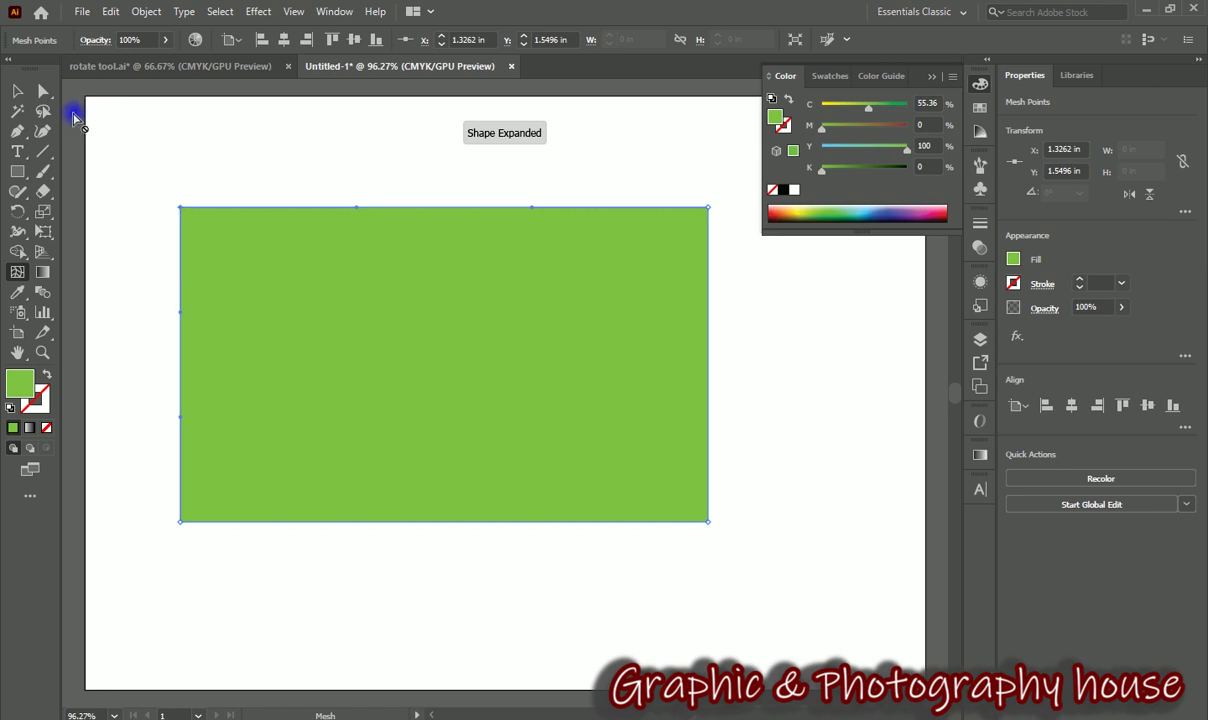
pyautogui.click(42, 89)
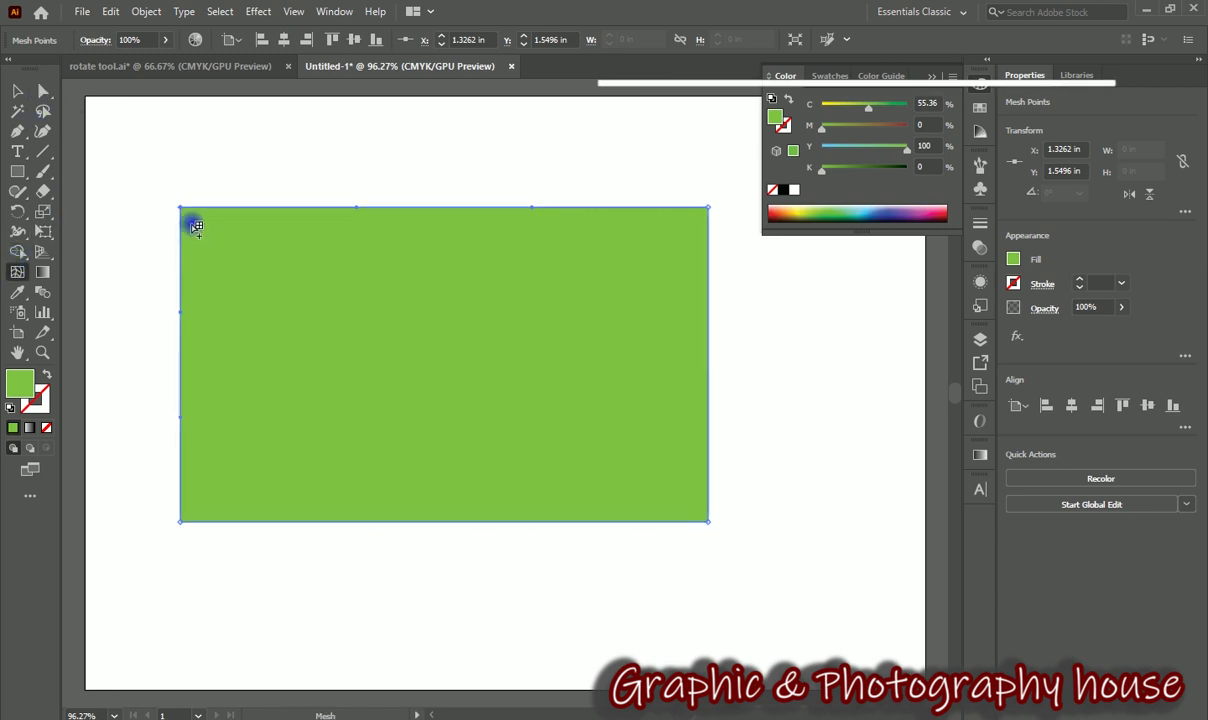
pyautogui.moveTo(178, 205); pyautogui.dragTo(155, 162)
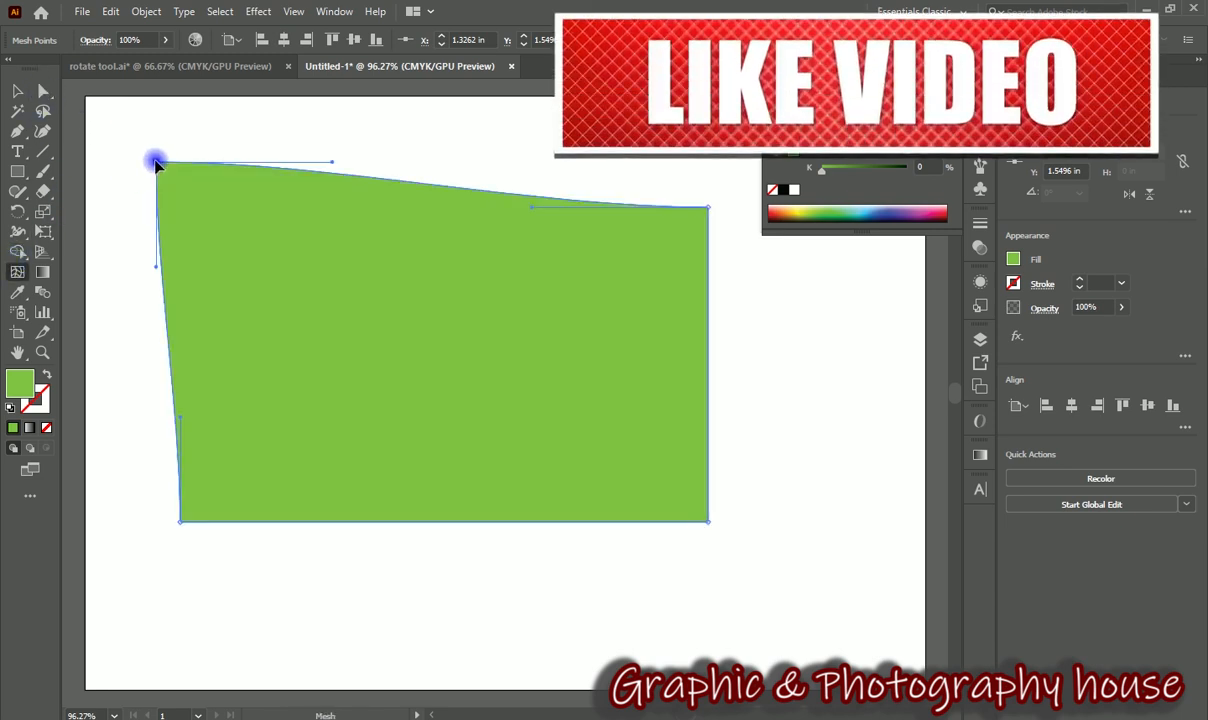
# - Move the mesh's upper-right corner inward and down, and curve both side edges inward with the lower corners' handles
pyautogui.click(707, 207)
pyautogui.moveTo(707, 207); pyautogui.dragTo(665, 271)
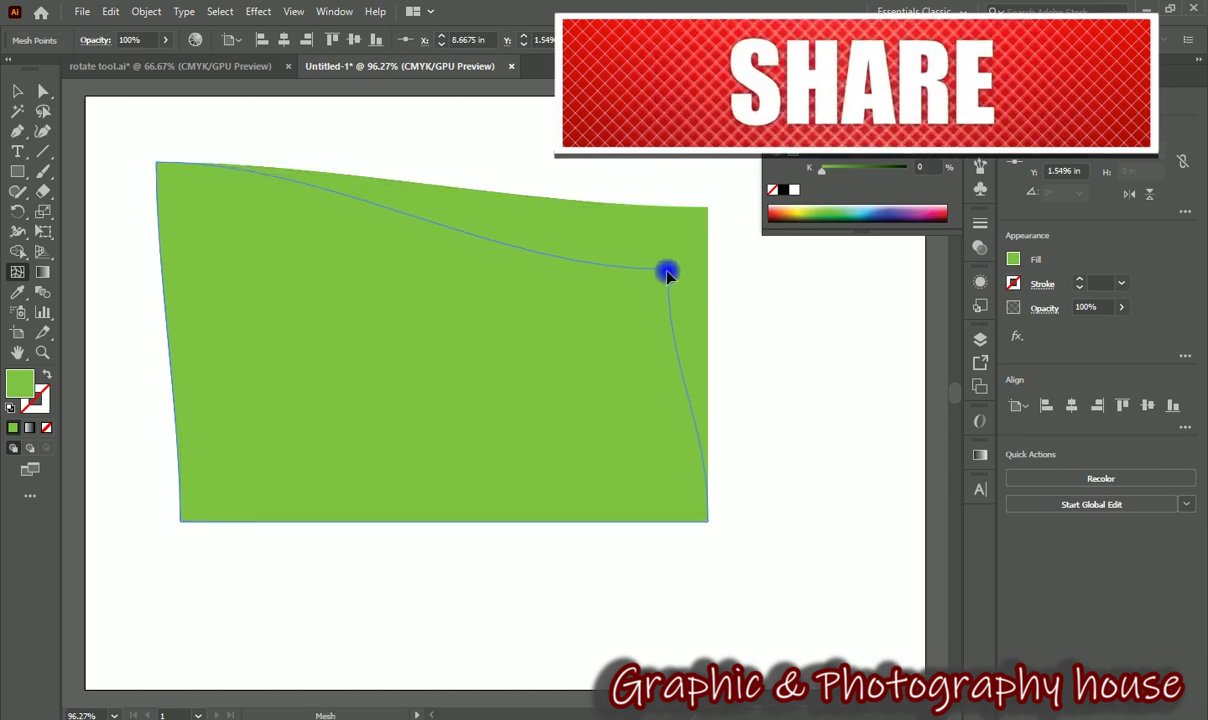
pyautogui.moveTo(705, 416); pyautogui.dragTo(638, 442)
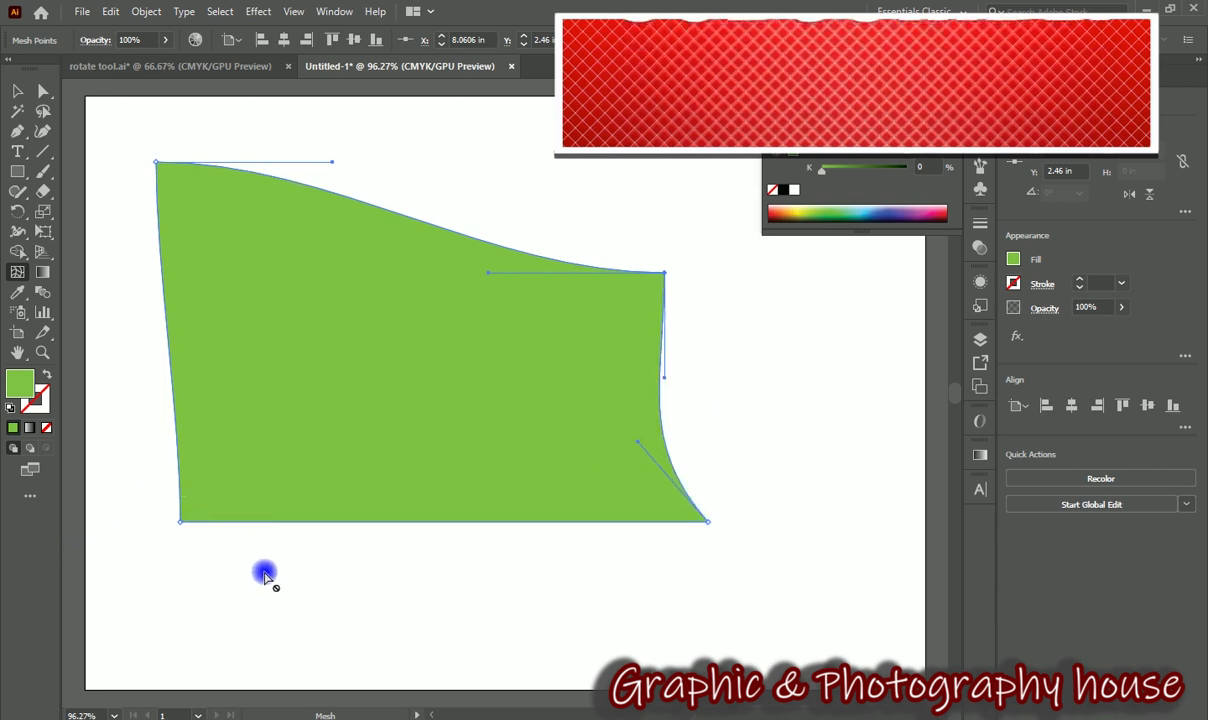
pyautogui.moveTo(159, 486); pyautogui.dragTo(214, 540)
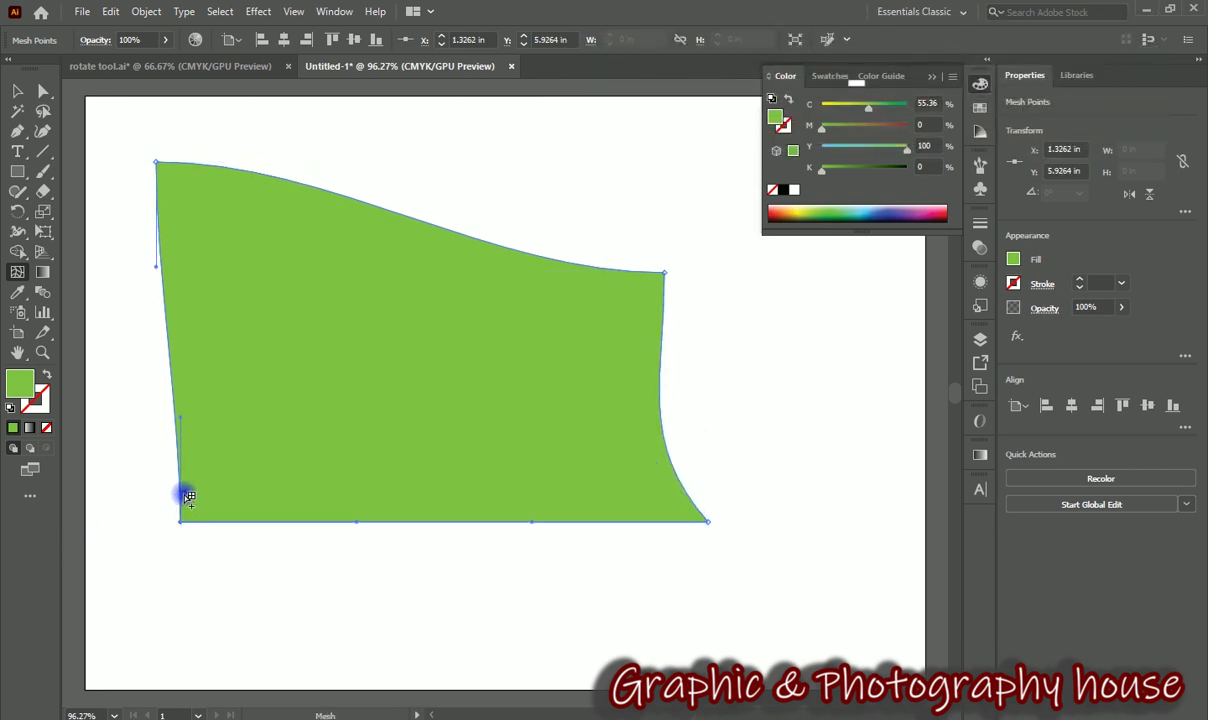
pyautogui.moveTo(183, 420); pyautogui.dragTo(225, 441)
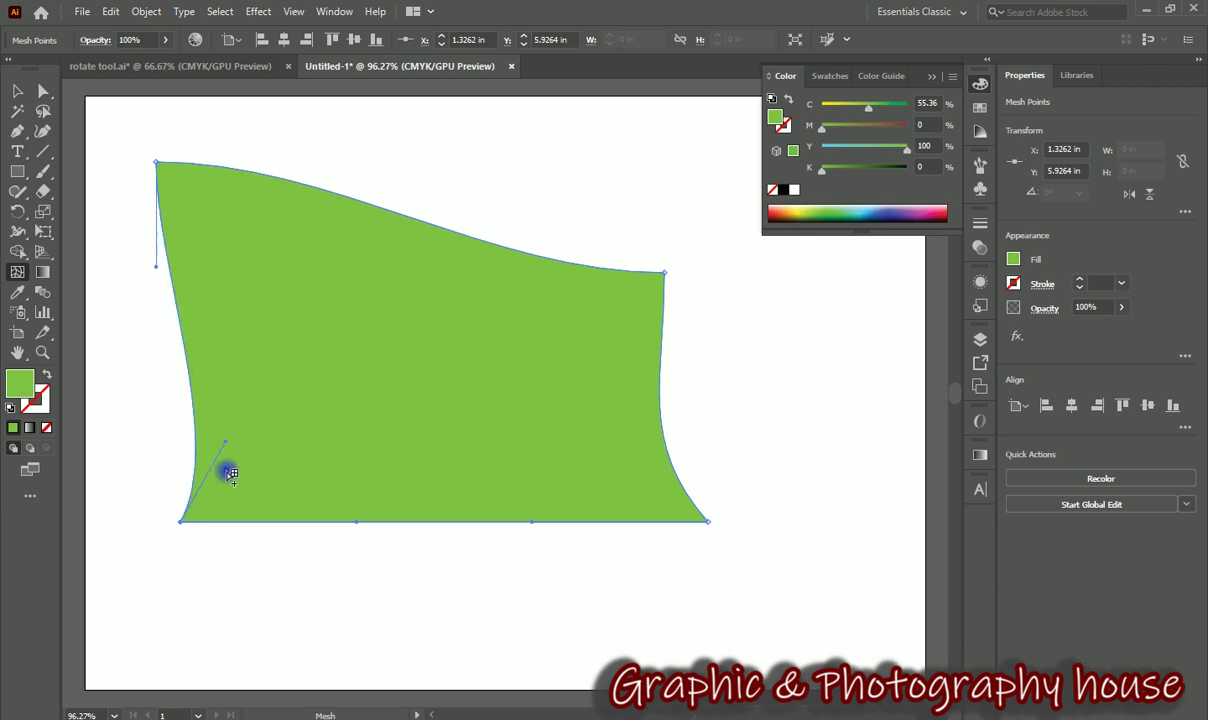
# - Delete the distorted green mesh shape
pyautogui.click(17, 90)
pyautogui.click(378, 304)
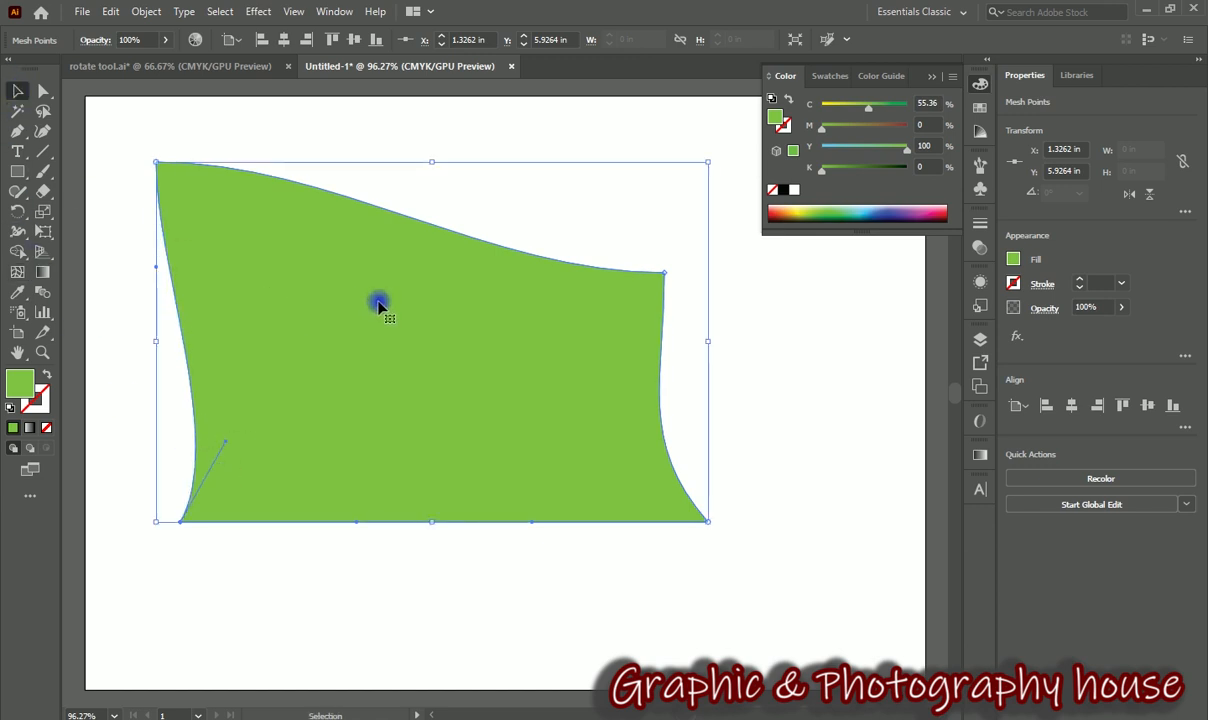
pyautogui.press('Delete')
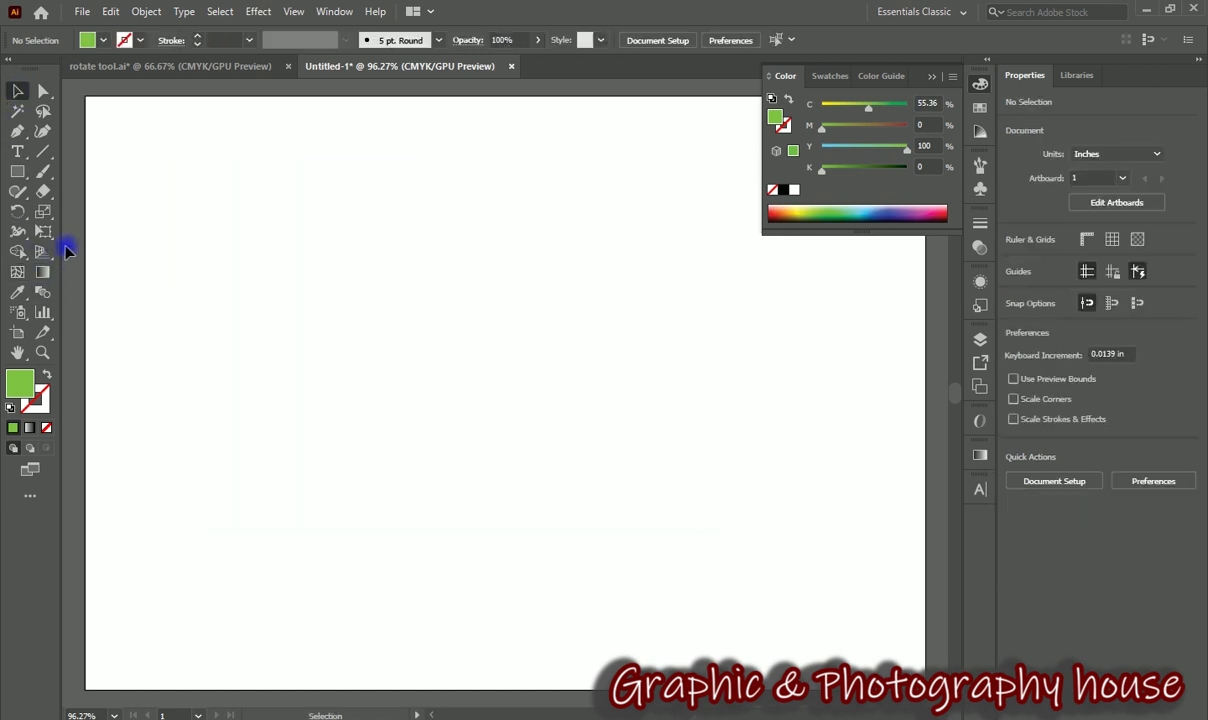
# - Draw a new green rectangle without stroke, about 6.48 × 4.05 in
pyautogui.click(17, 171)
pyautogui.moveTo(180, 197); pyautogui.dragTo(645, 488)
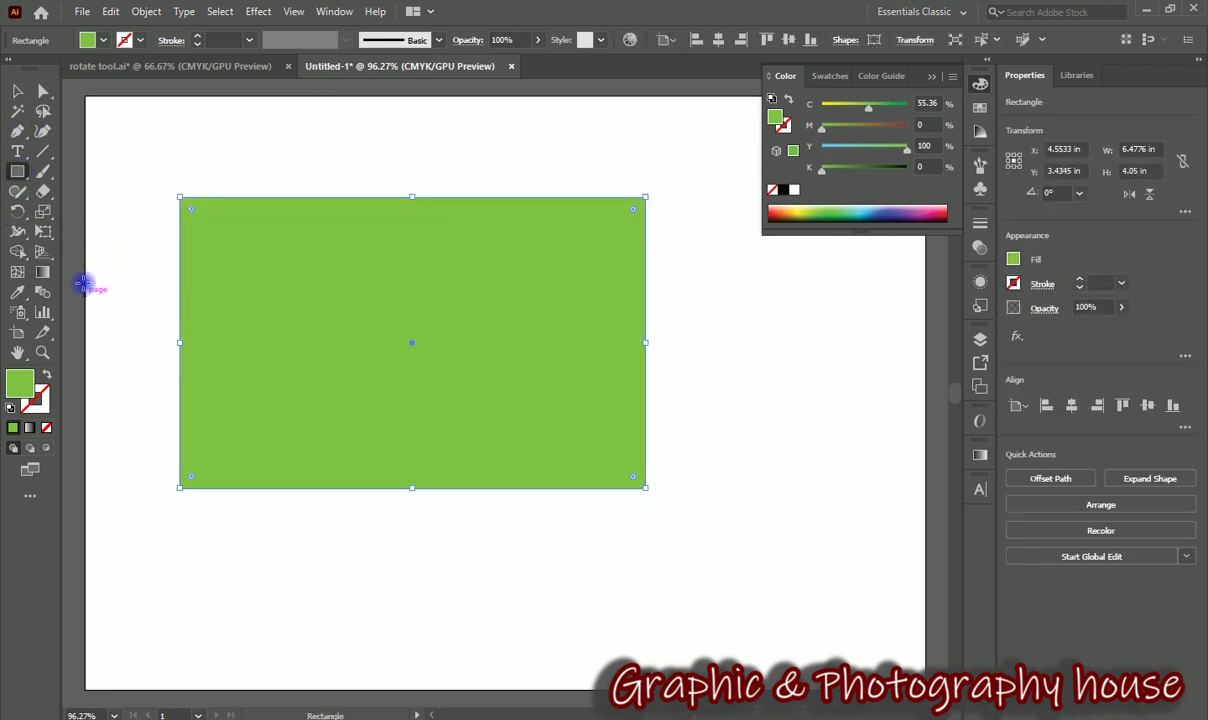
pyautogui.click(17, 90)
pyautogui.click(43, 91)
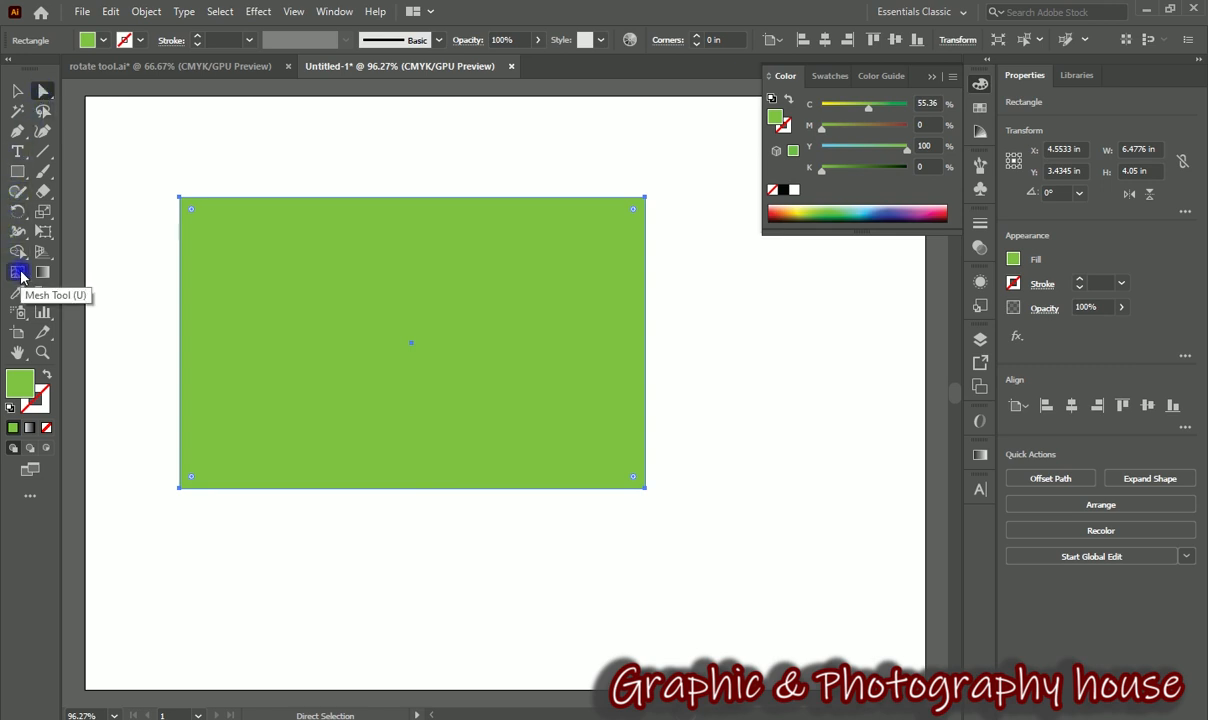
# - Add a vertical mesh line close to the rectangle's left edge, with its mesh point on the top edge
pyautogui.click(19, 273)
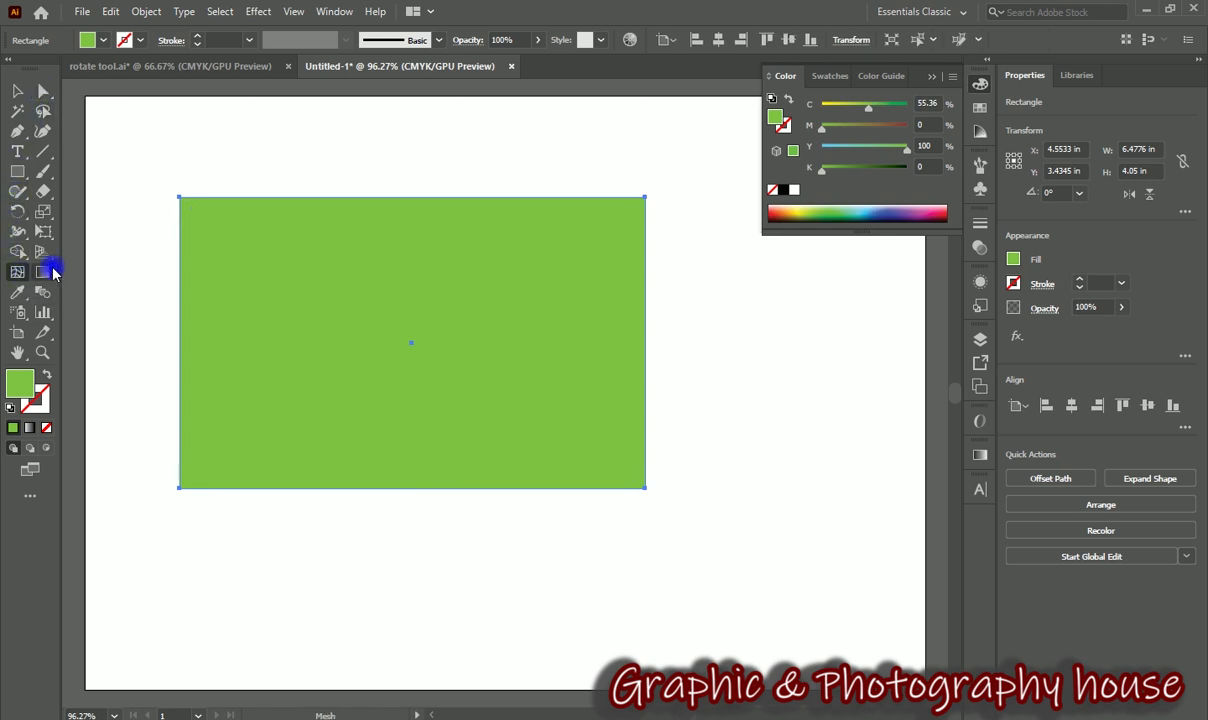
pyautogui.moveTo(143, 168); pyautogui.dragTo(212, 233)
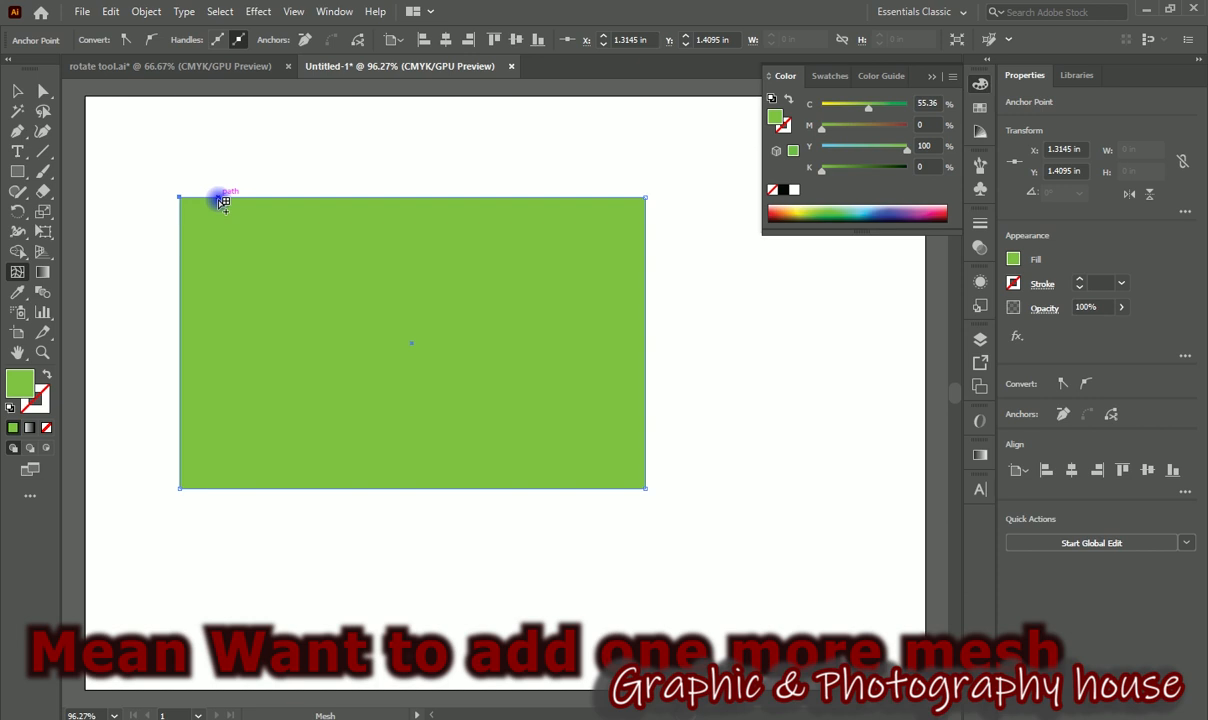
pyautogui.hotkey('ctrl', '+')
pyautogui.moveTo(664, 460); pyautogui.dragTo(313, 372)
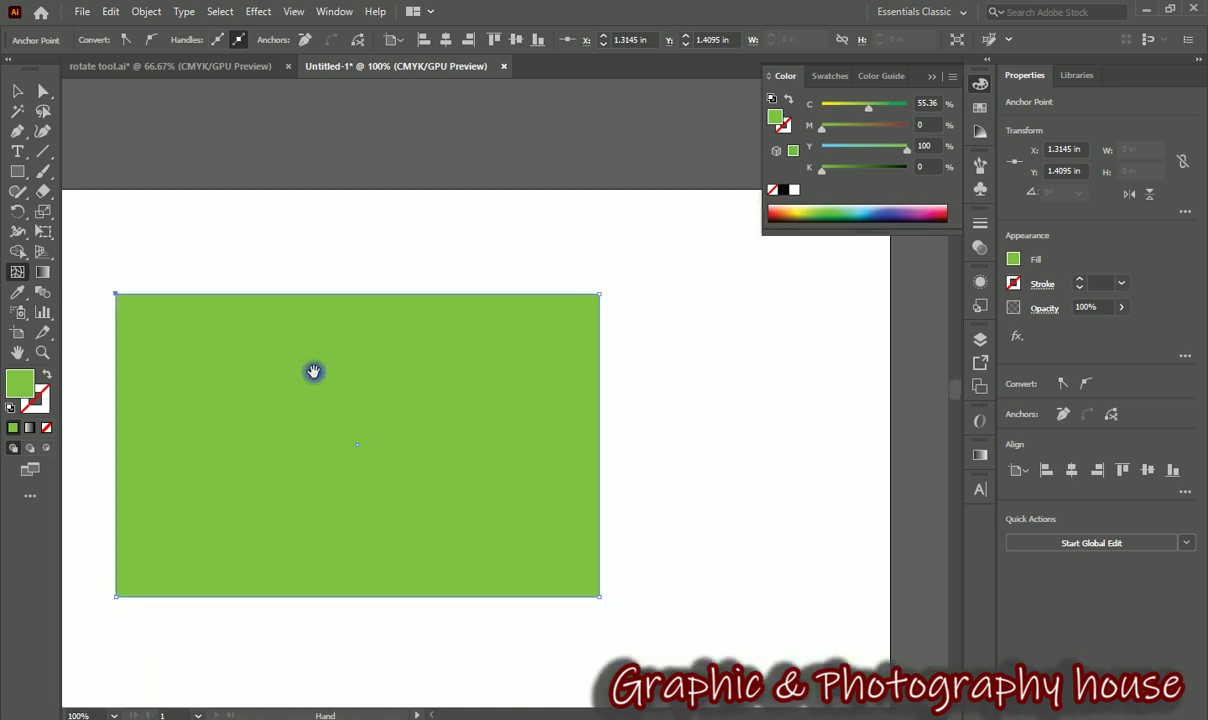
pyautogui.click(164, 296)
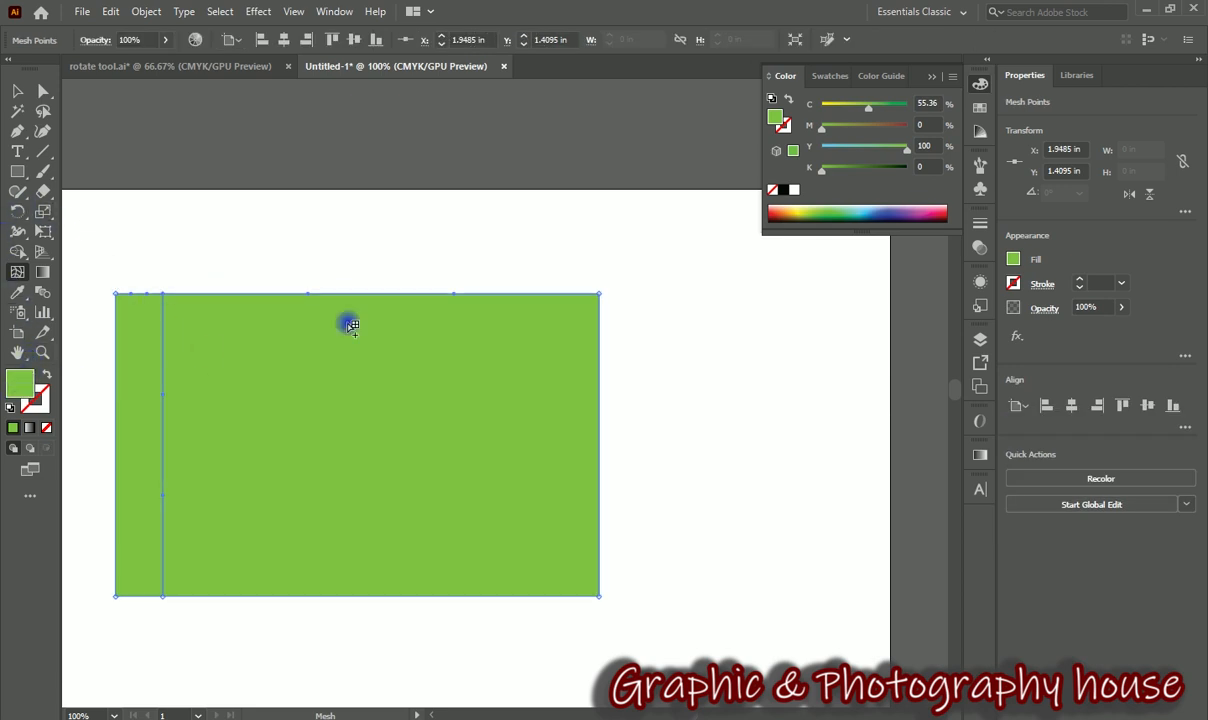
# - Color the new top-edge mesh point yellow (C 10.59, M 0, Y 100, K 0) and deselect the object
pyautogui.click(803, 207)
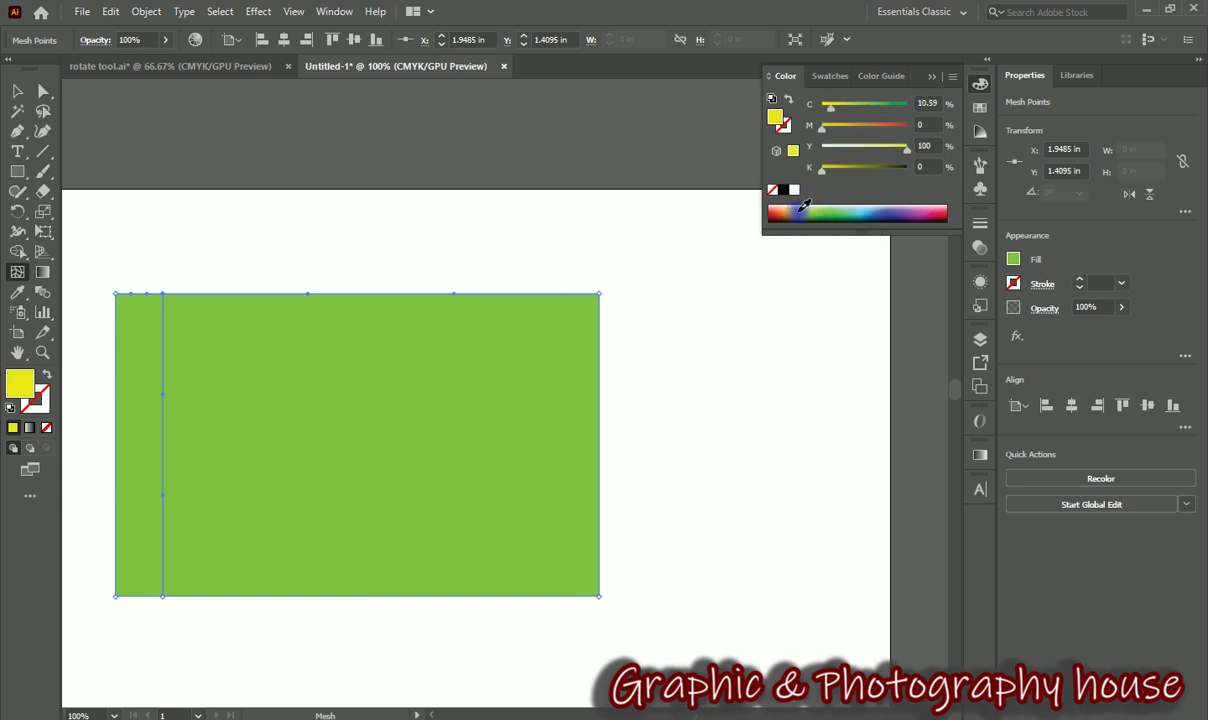
pyautogui.click(16, 88)
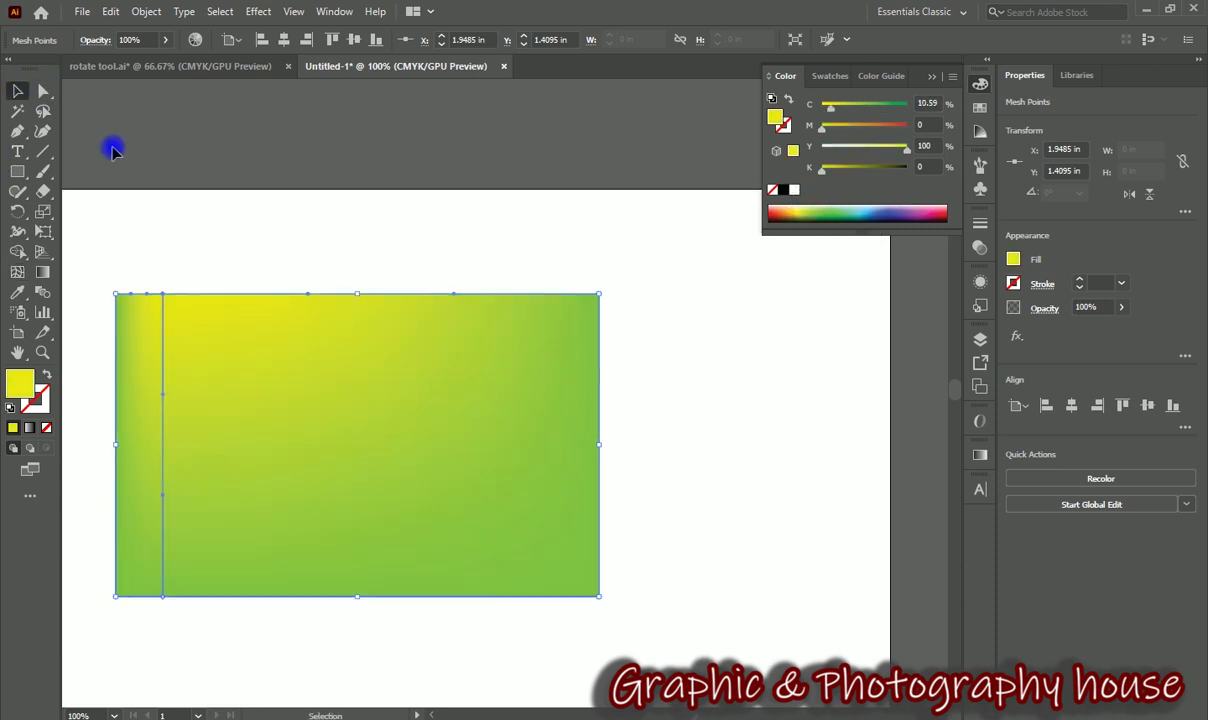
pyautogui.click(246, 198)
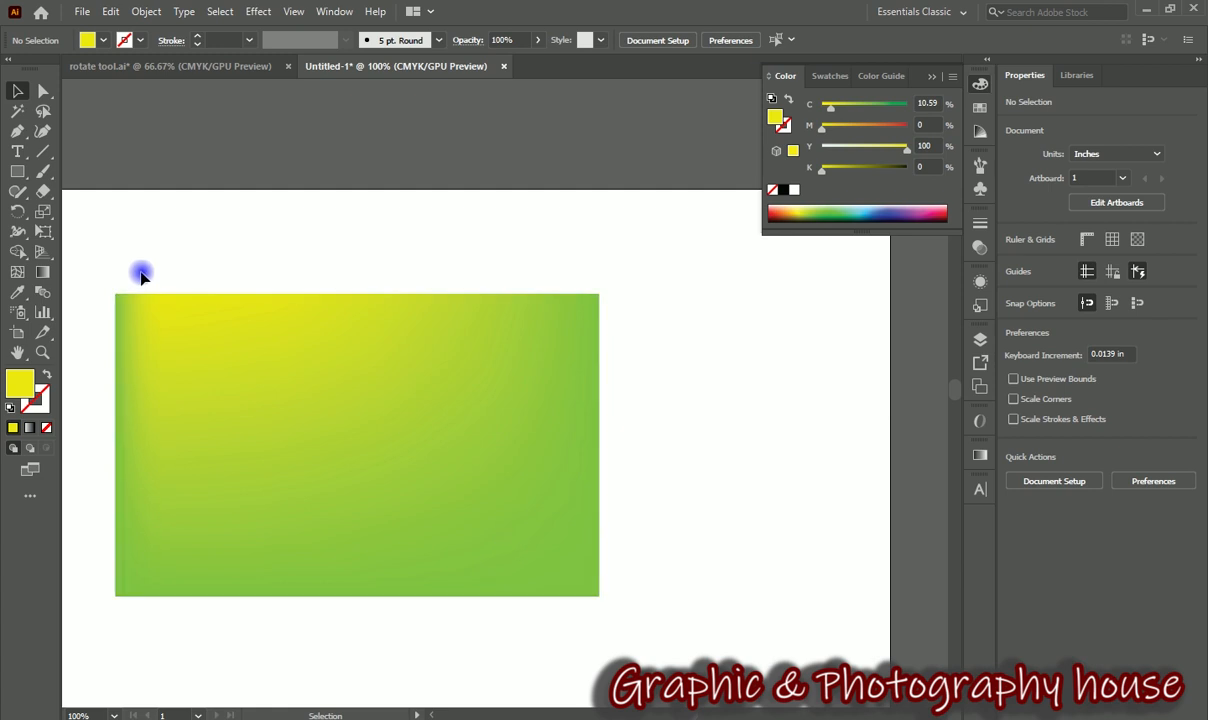
# - Add two more vertical mesh lines to the green rectangle, one on each side of the existing line near its left edge
pyautogui.press('space')
pyautogui.moveTo(336, 419); pyautogui.dragTo(386, 426)
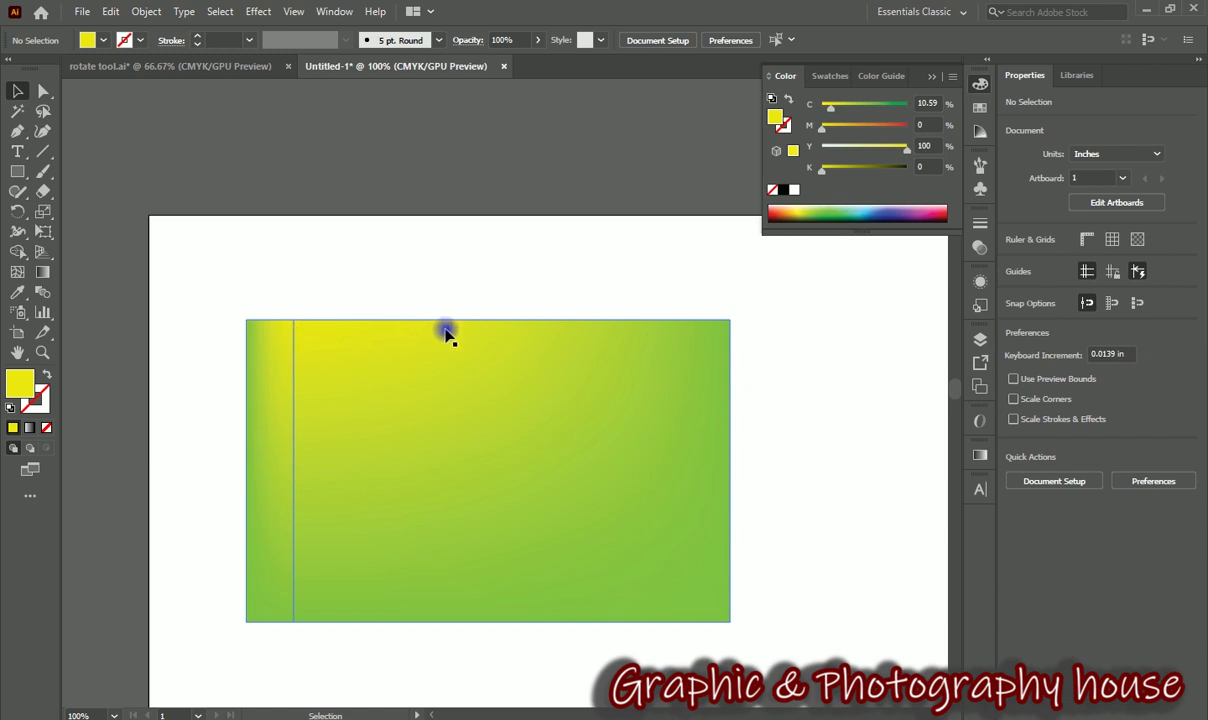
pyautogui.moveTo(701, 299); pyautogui.dragTo(716, 396)
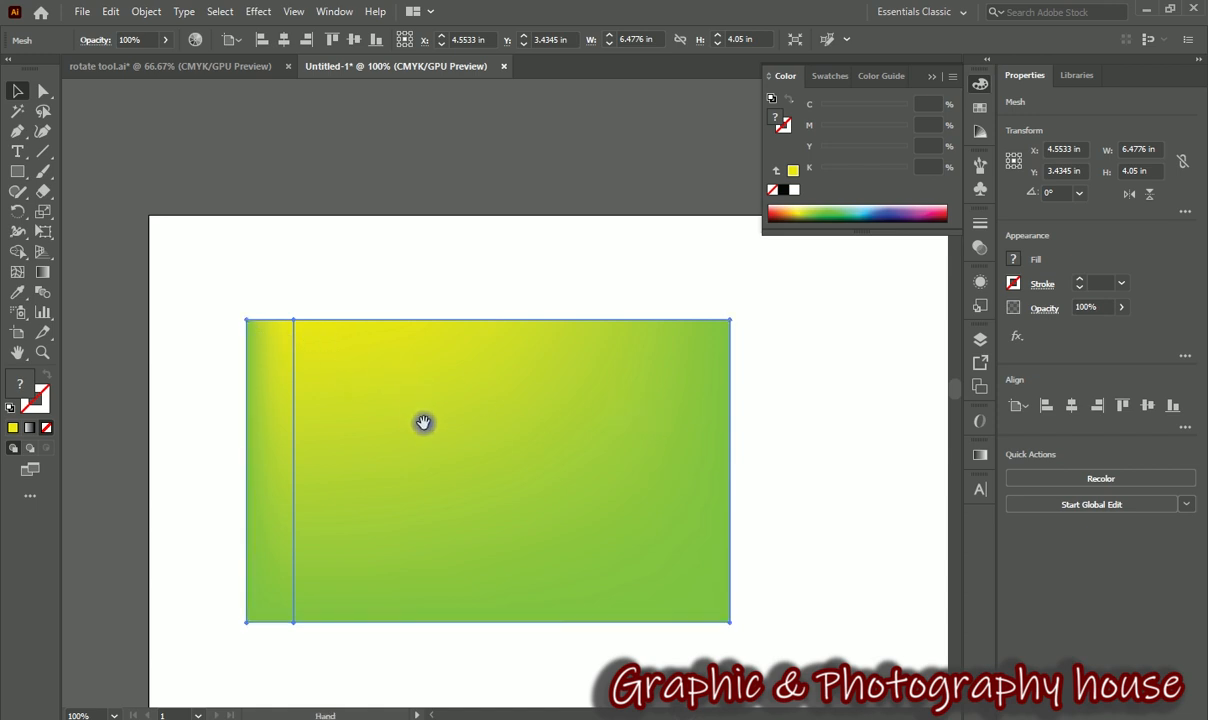
pyautogui.moveTo(423, 423); pyautogui.dragTo(354, 347)
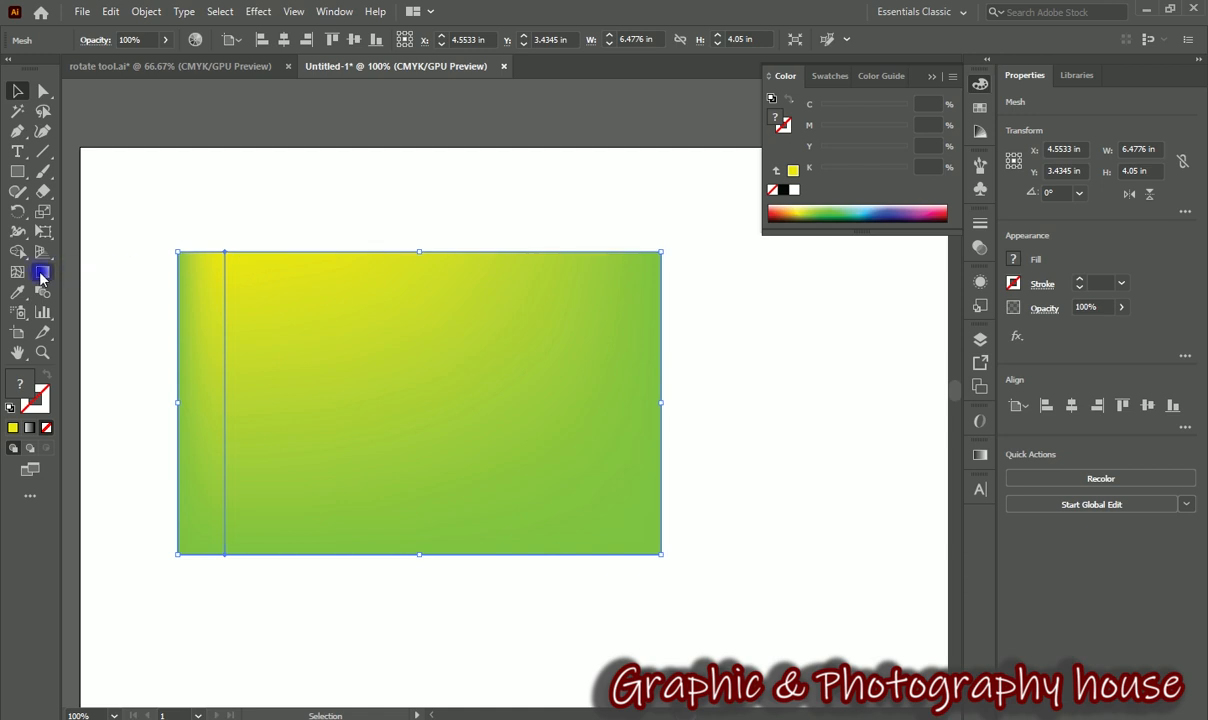
pyautogui.click(18, 273)
pyautogui.click(240, 252)
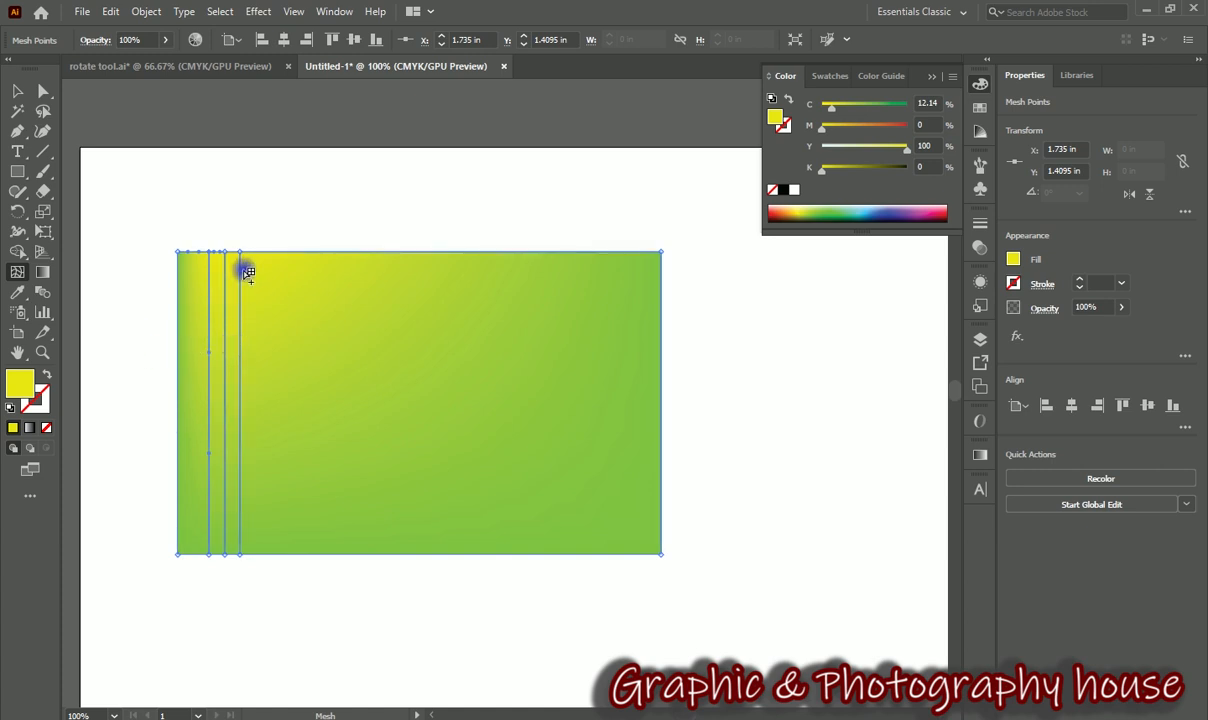
# - Try to recolor the newest mesh line's top point with green sampled from the rectangle
pyautogui.click(17, 292)
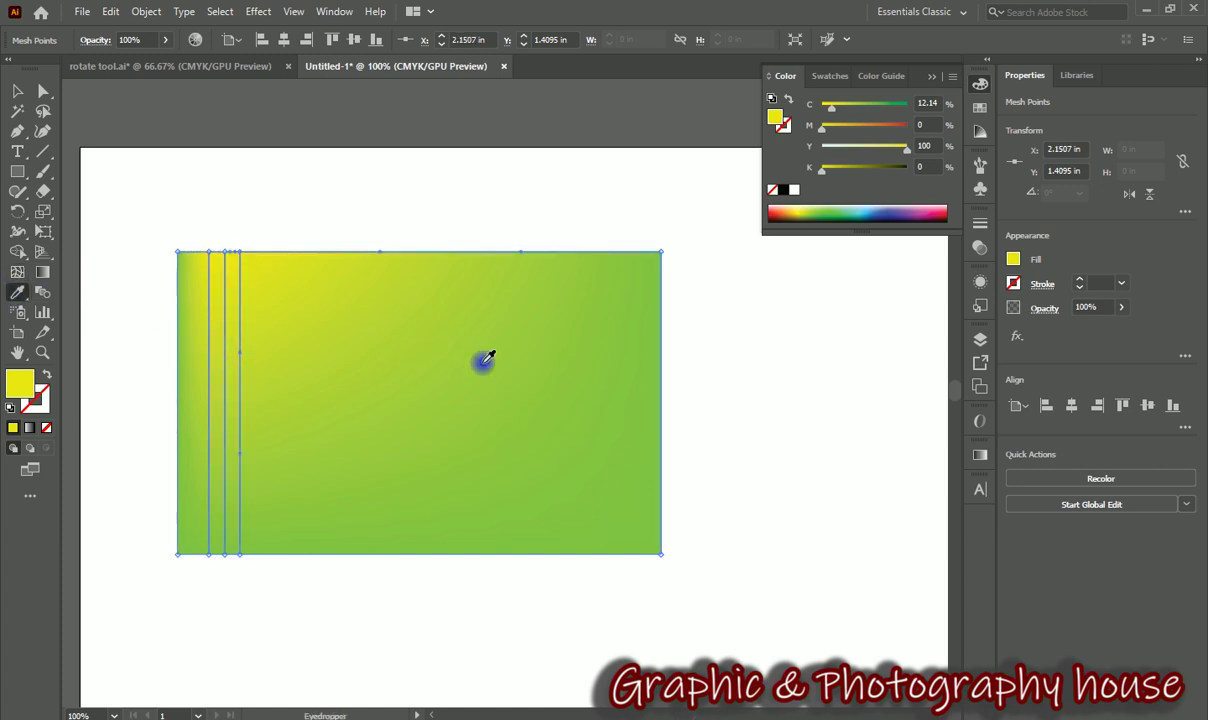
pyautogui.click(512, 360)
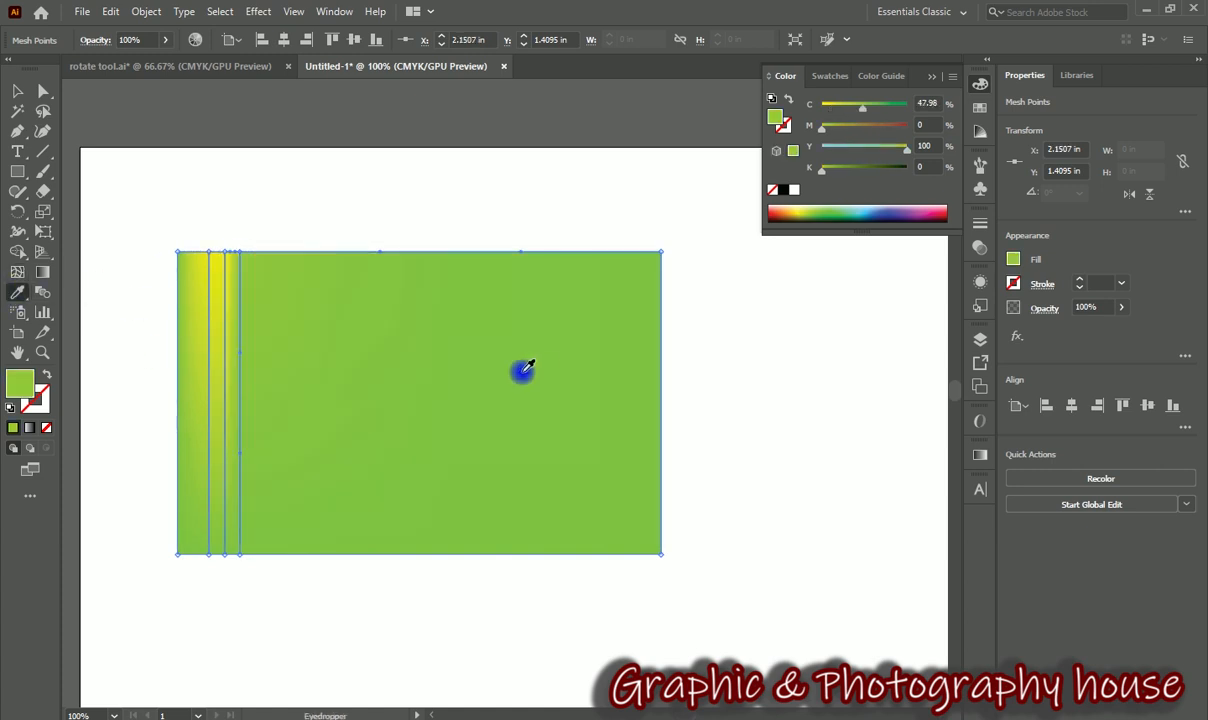
pyautogui.hotkey('ctrl', 'z')
# - Color the top point of the middle mesh line yellow (C 17.65, M 0, Y 100, K 0) and deselect the mesh
pyautogui.click(226, 254)
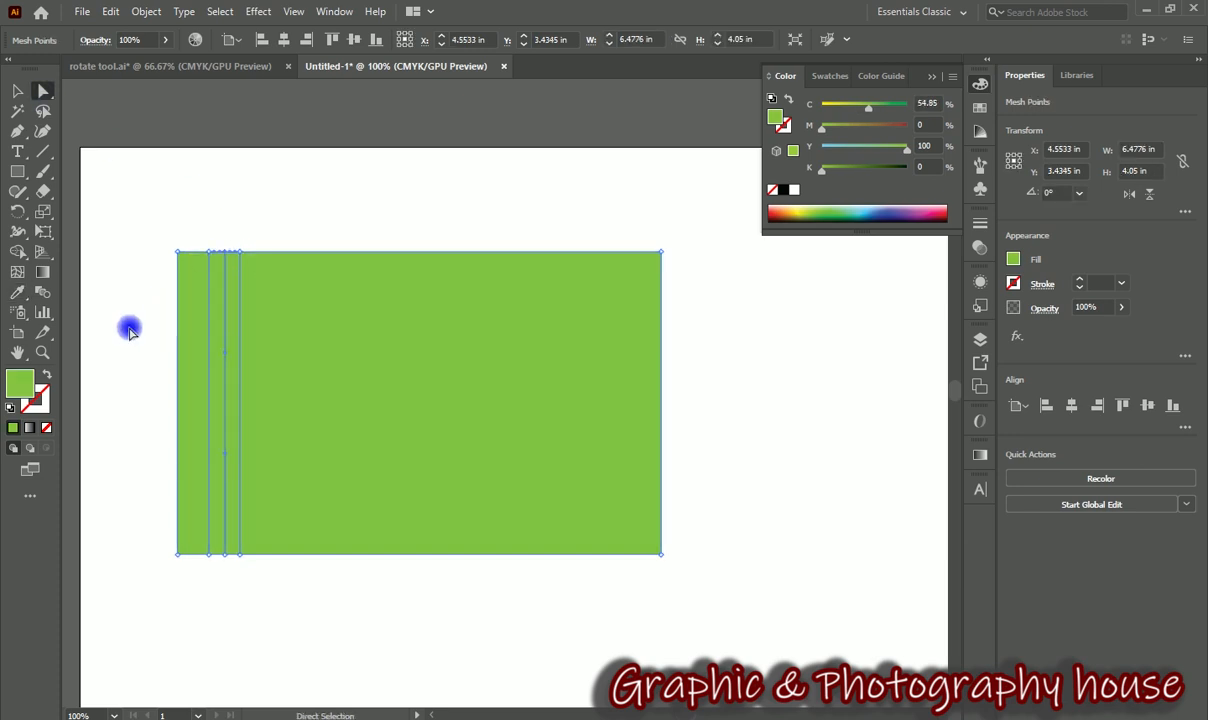
pyautogui.click(808, 210)
pyautogui.click(12, 89)
pyautogui.click(224, 152)
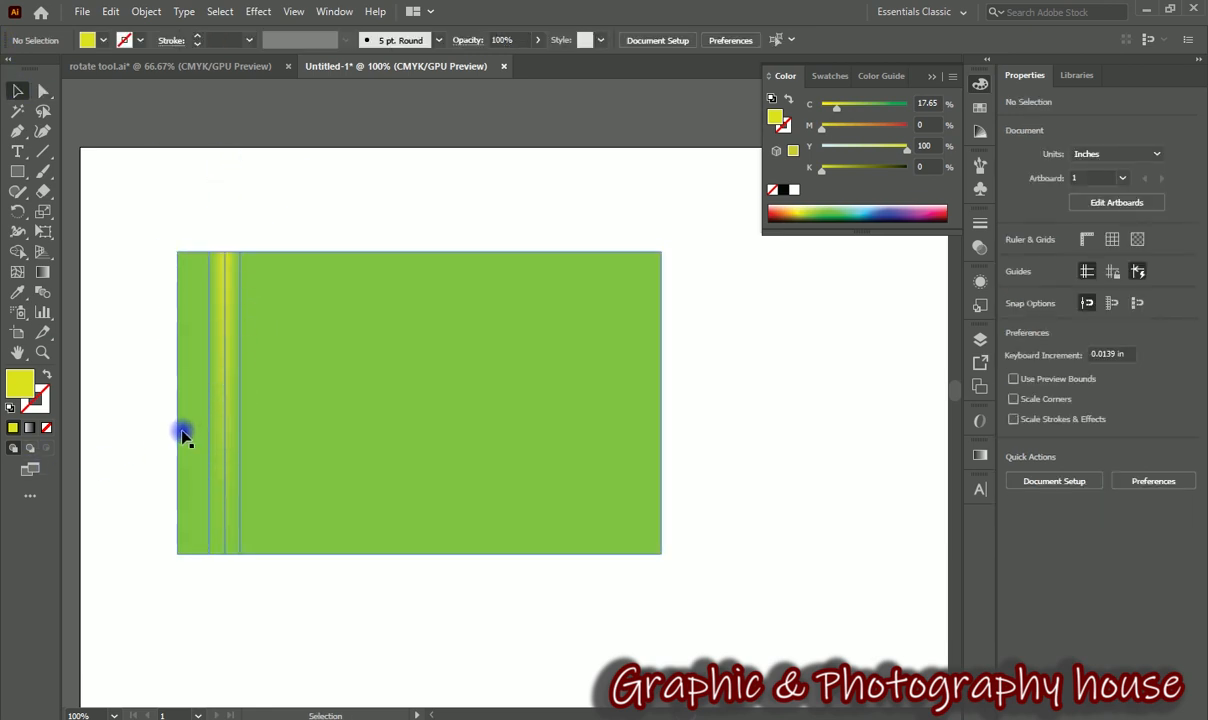
# - Delete the green mesh rectangle and draw an ellipse about 4.90 × 5.03 in in its place
pyautogui.moveTo(108, 212); pyautogui.dragTo(612, 655)
pyautogui.press('Delete')
pyautogui.click(17, 172)
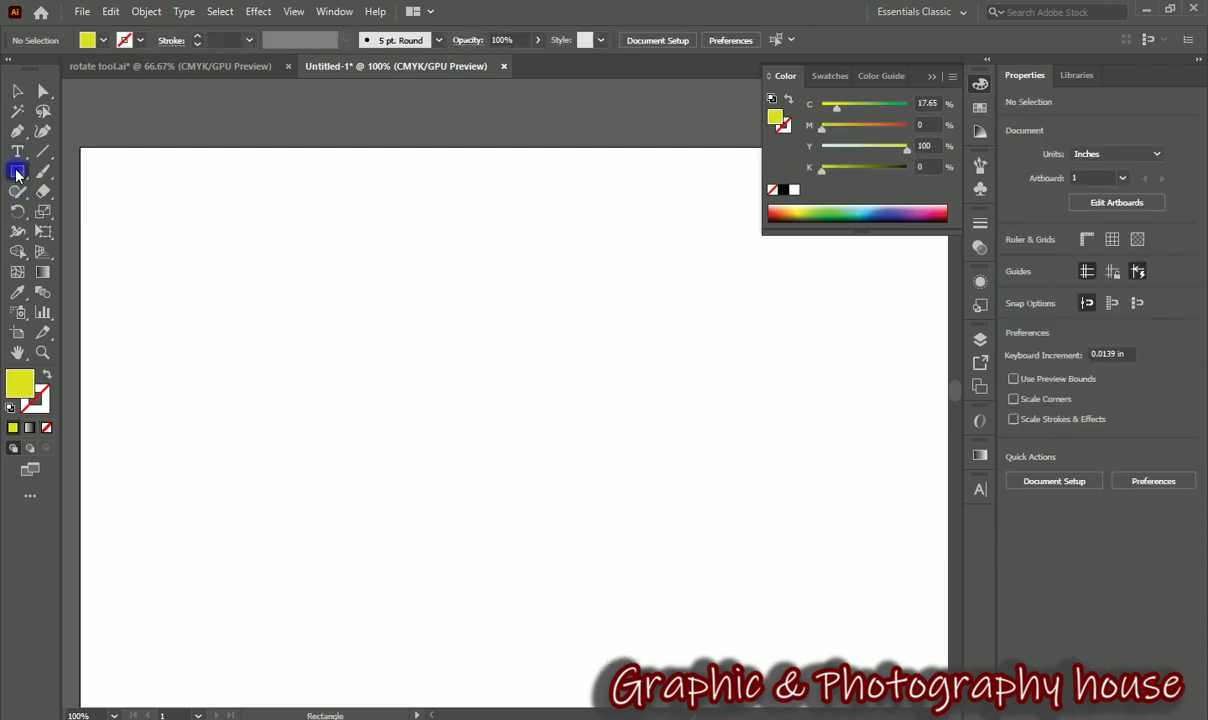
pyautogui.click(80, 211)
pyautogui.moveTo(220, 229); pyautogui.dragTo(585, 598)
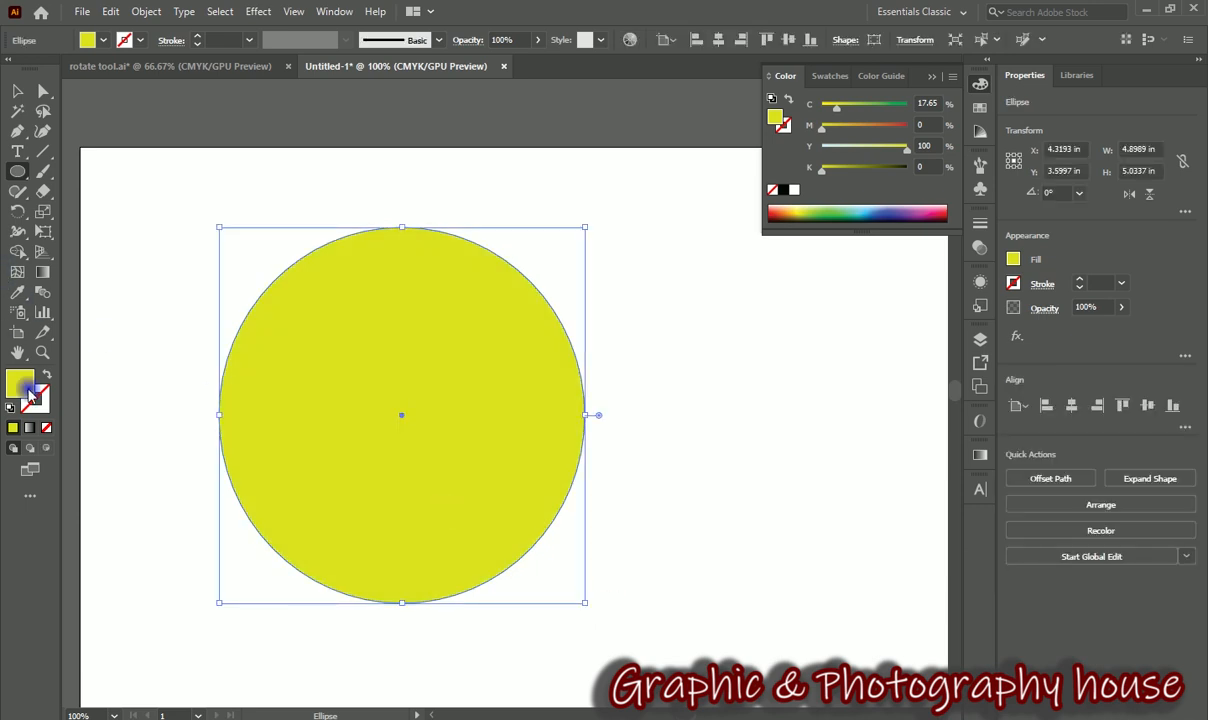
# - Set the ellipse's fill to warm gray #999993
pyautogui.doubleClick(45, 393)
pyautogui.moveTo(528, 332)
pyautogui.mouseDown()
pyautogui.moveTo(570, 328)
pyautogui.moveTo(552, 345)
pyautogui.moveTo(535, 327)
pyautogui.mouseUp()
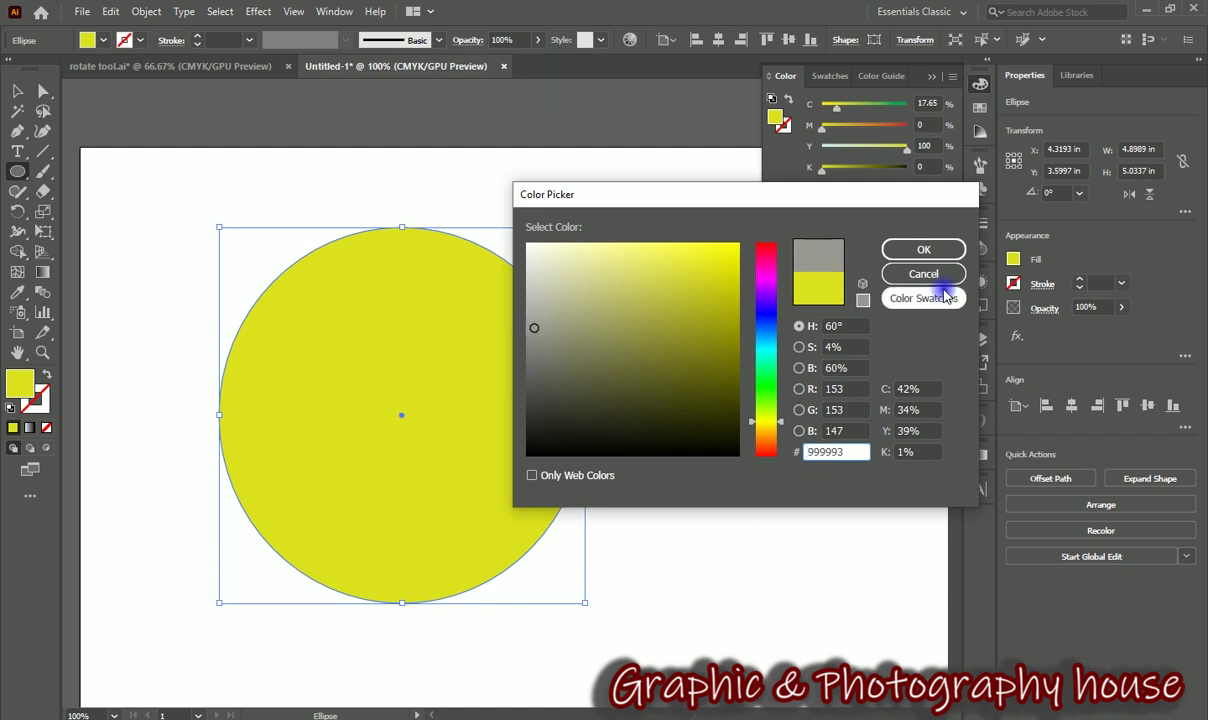
pyautogui.click(926, 249)
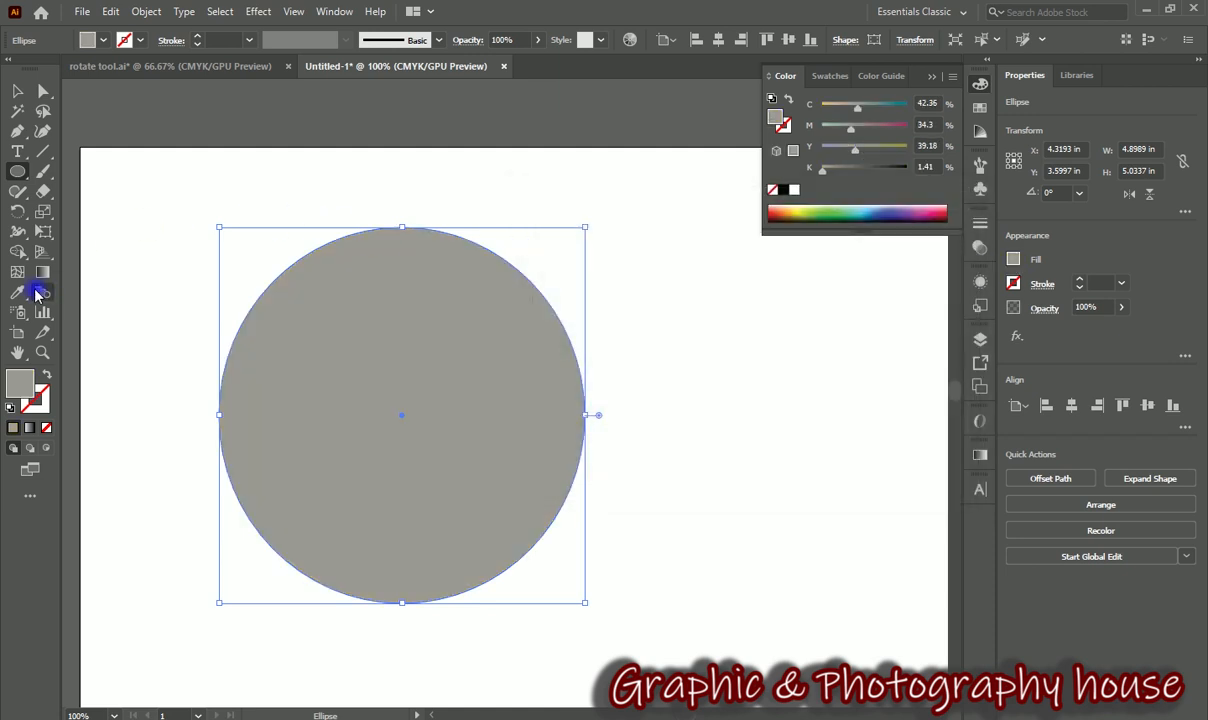
# - Add a mesh point in the ellipse's upper-left area, color it light gray #DDDDDD and deselect the mesh
pyautogui.click(22, 274)
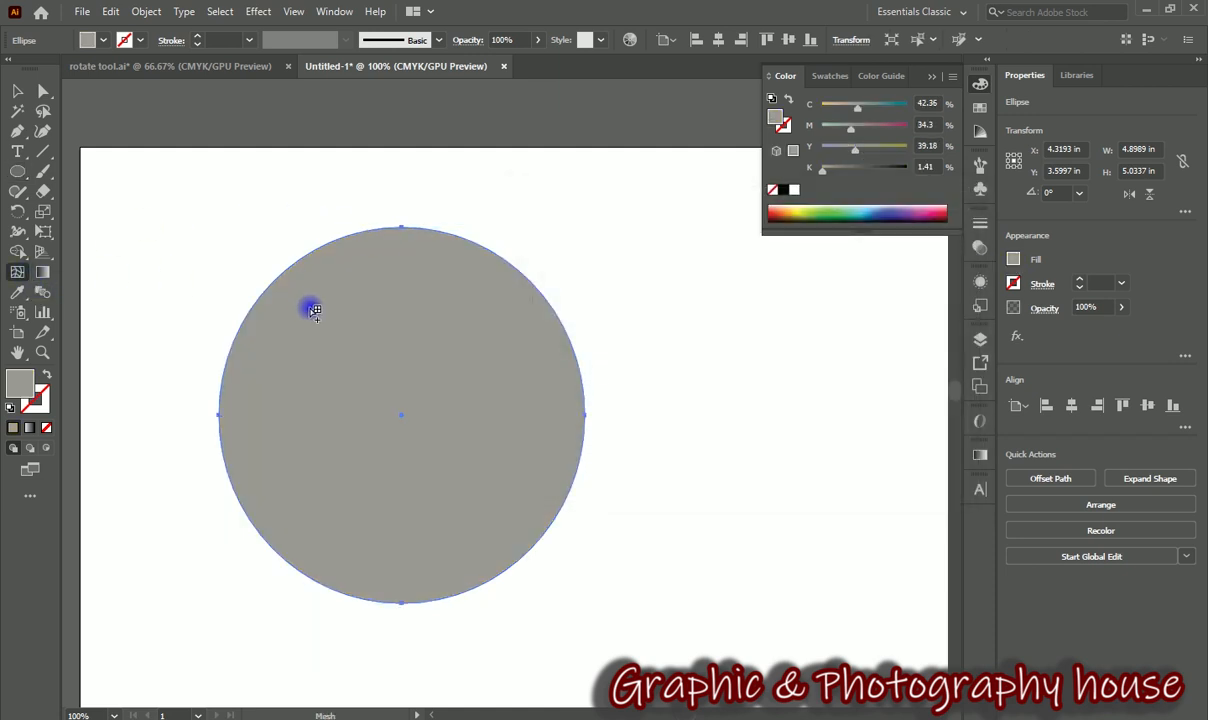
pyautogui.click(312, 308)
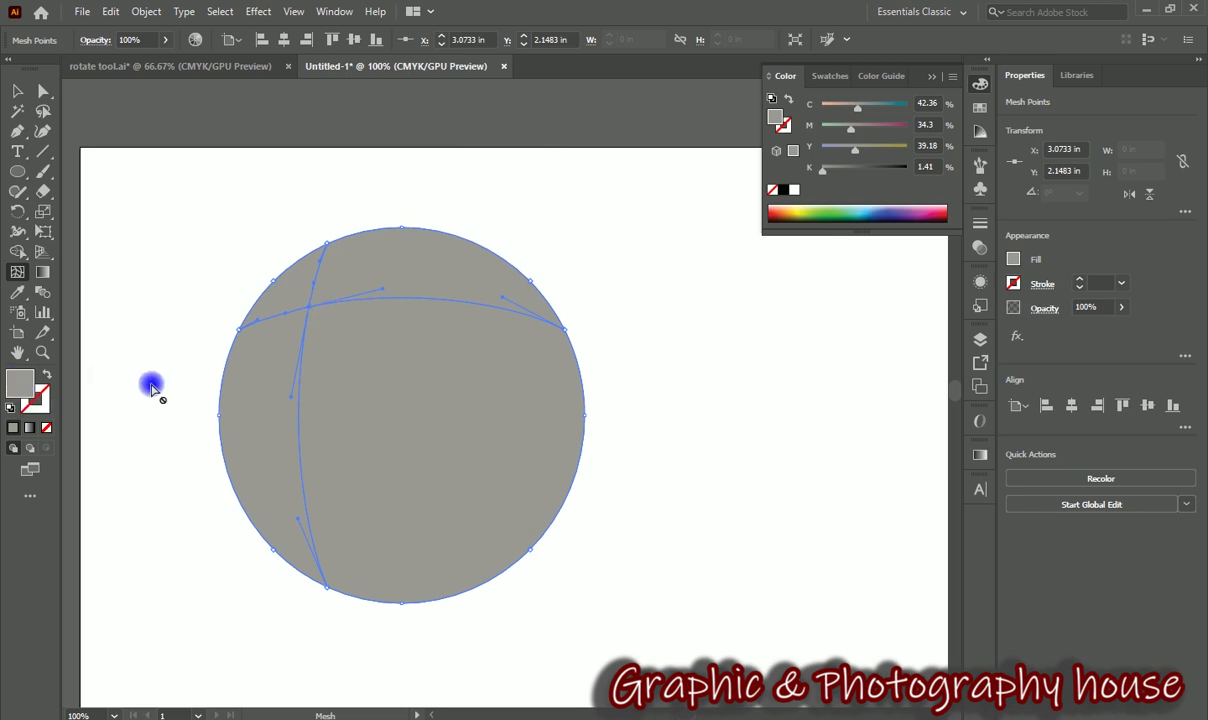
pyautogui.doubleClick(20, 381)
pyautogui.moveTo(556, 305)
pyautogui.mouseDown()
pyautogui.moveTo(531, 259)
pyautogui.moveTo(524, 270)
pyautogui.mouseUp()
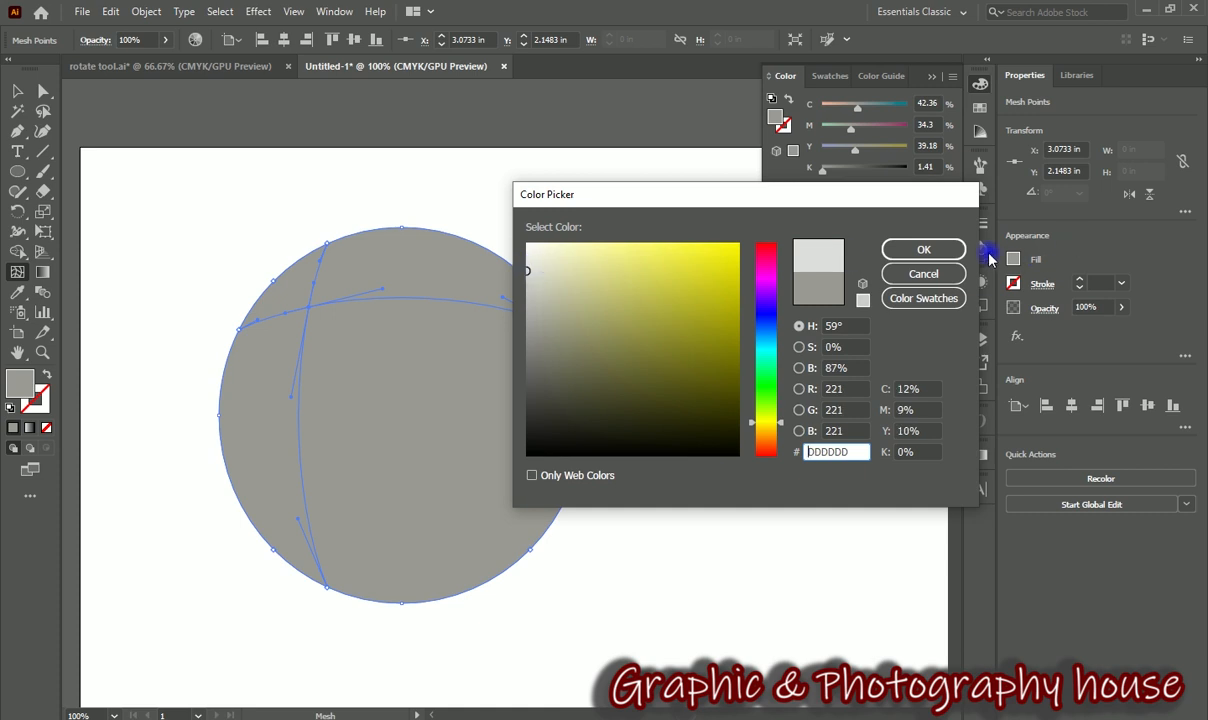
pyautogui.click(921, 249)
pyautogui.click(16, 92)
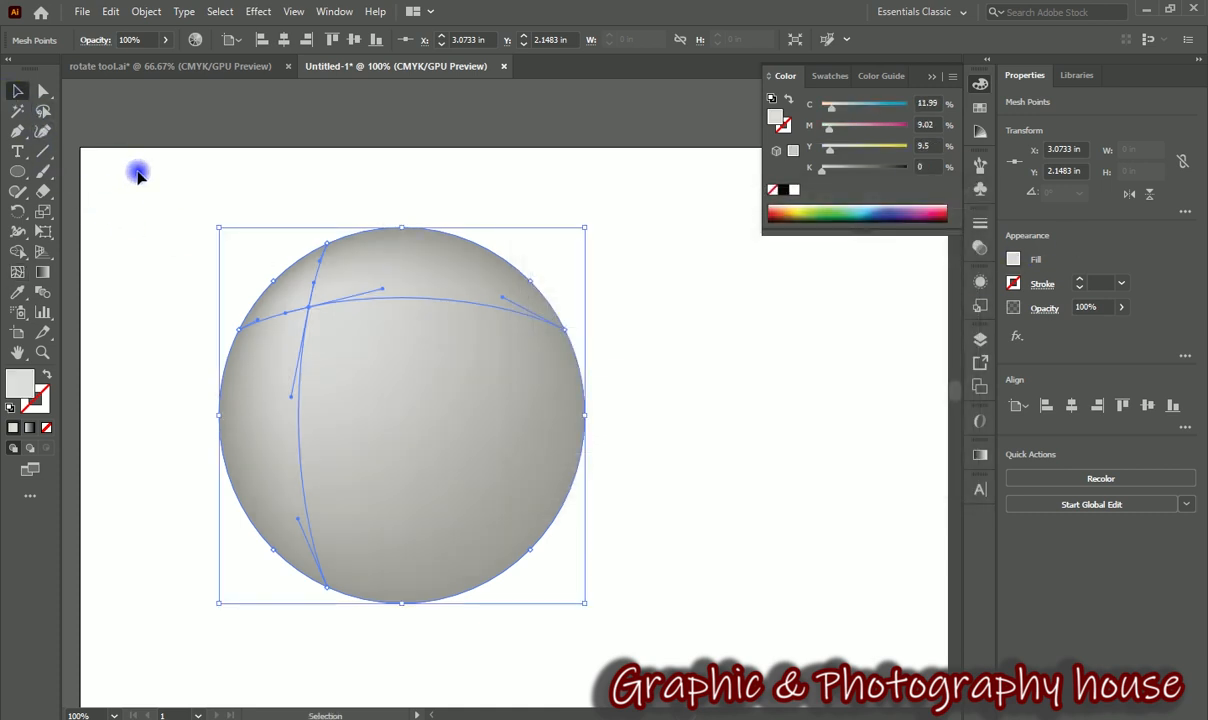
pyautogui.click(130, 250)
# - Move the ellipse's light gray mesh point inward to about X 3.36 in, Y 2.30 in
pyautogui.click(42, 132)
pyautogui.click(42, 95)
pyautogui.moveTo(312, 318); pyautogui.dragTo(332, 322)
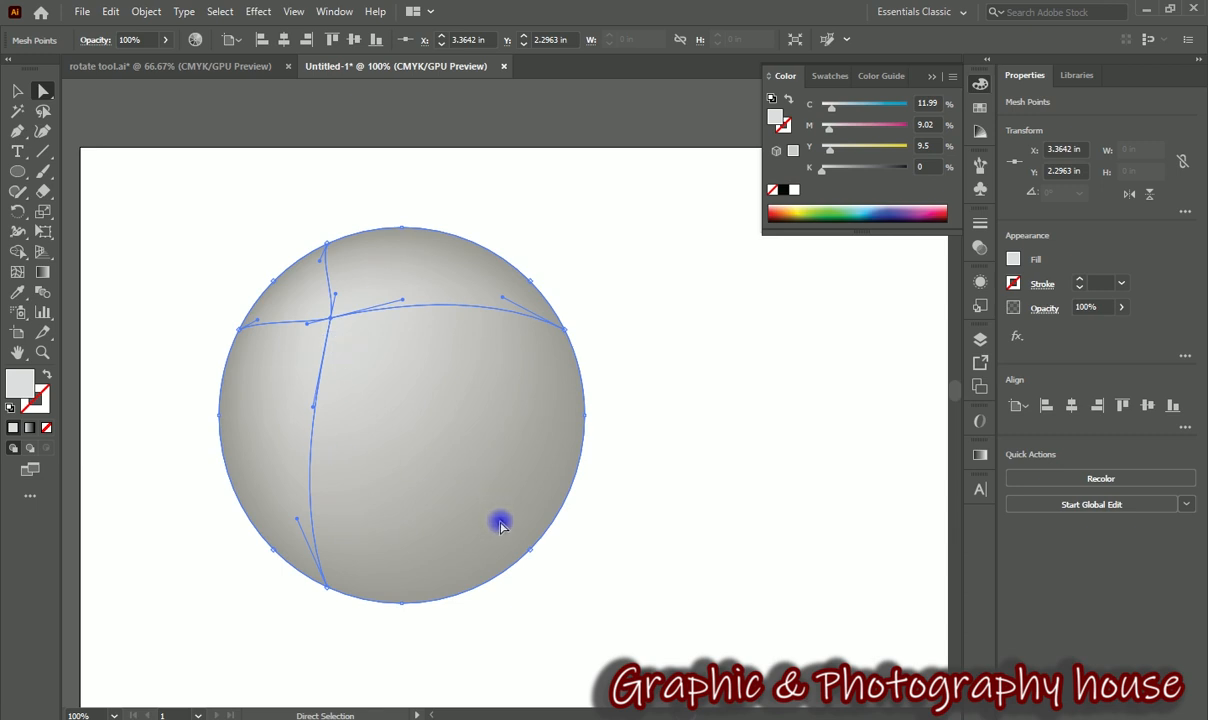
# - Add a mesh point in the ellipse's lower-right area, color it beige (C 28.83, M 20.6, Y 43.3, K 0) and deselect the mesh
pyautogui.click(28, 273)
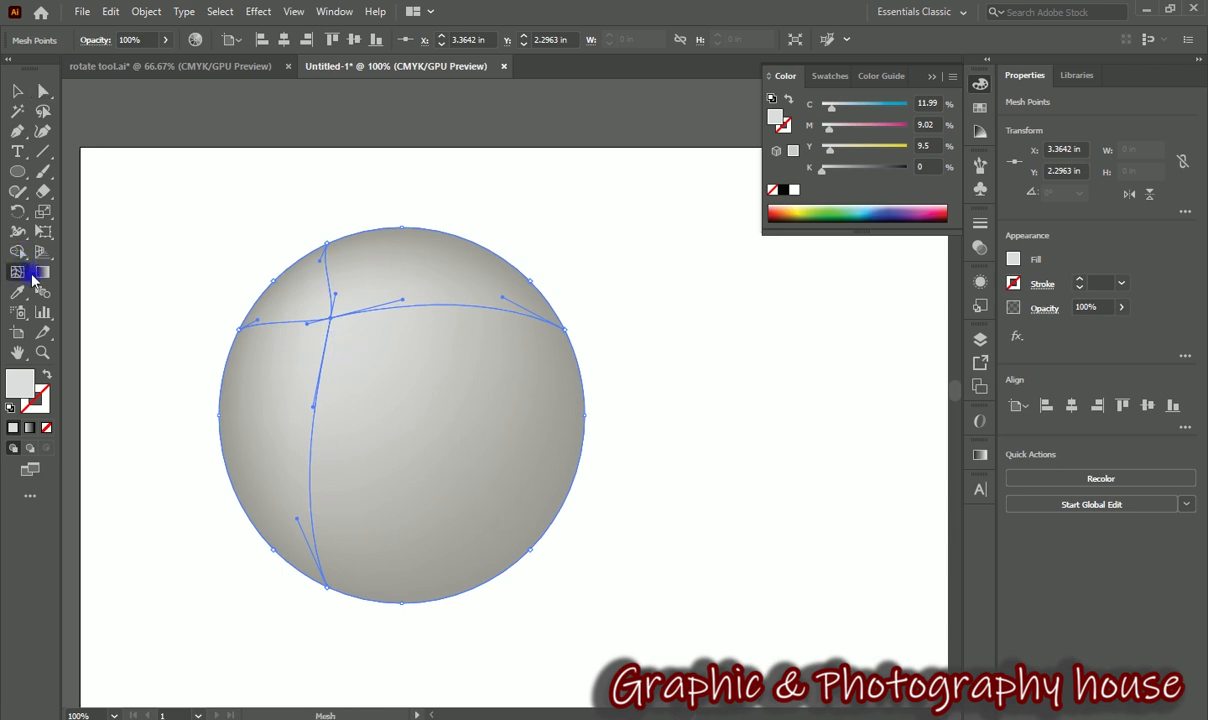
pyautogui.click(503, 509)
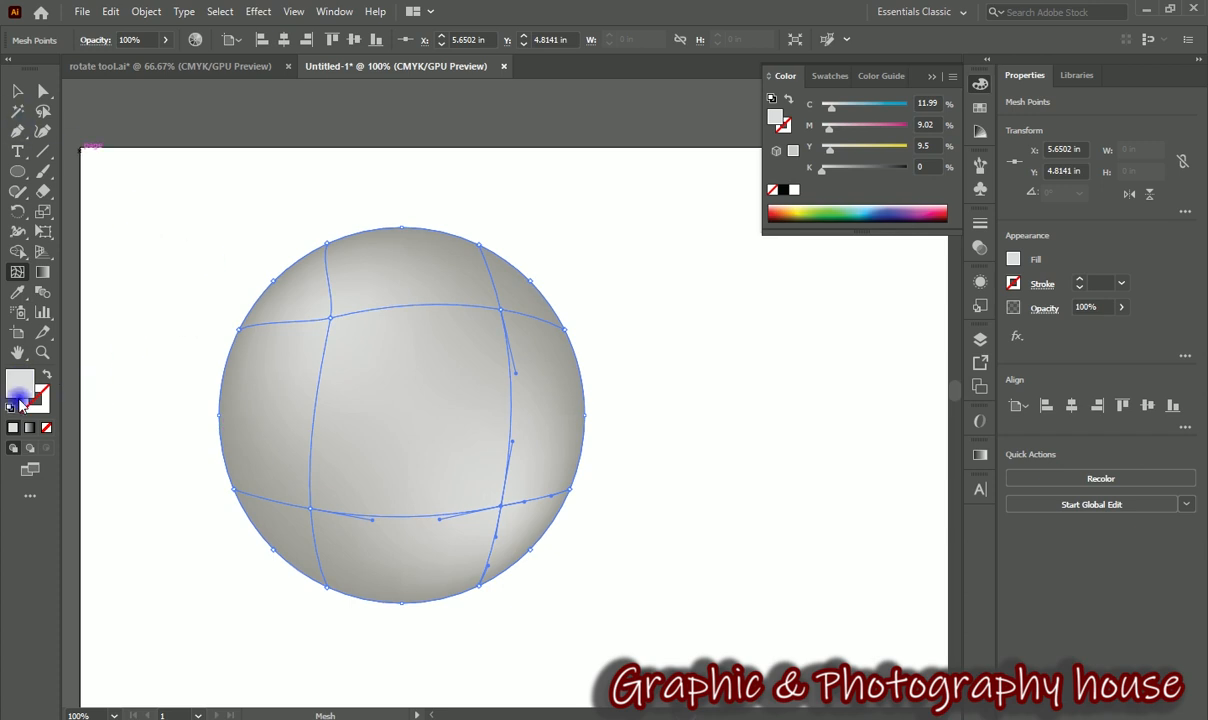
pyautogui.doubleClick(20, 386)
pyautogui.click(526, 299)
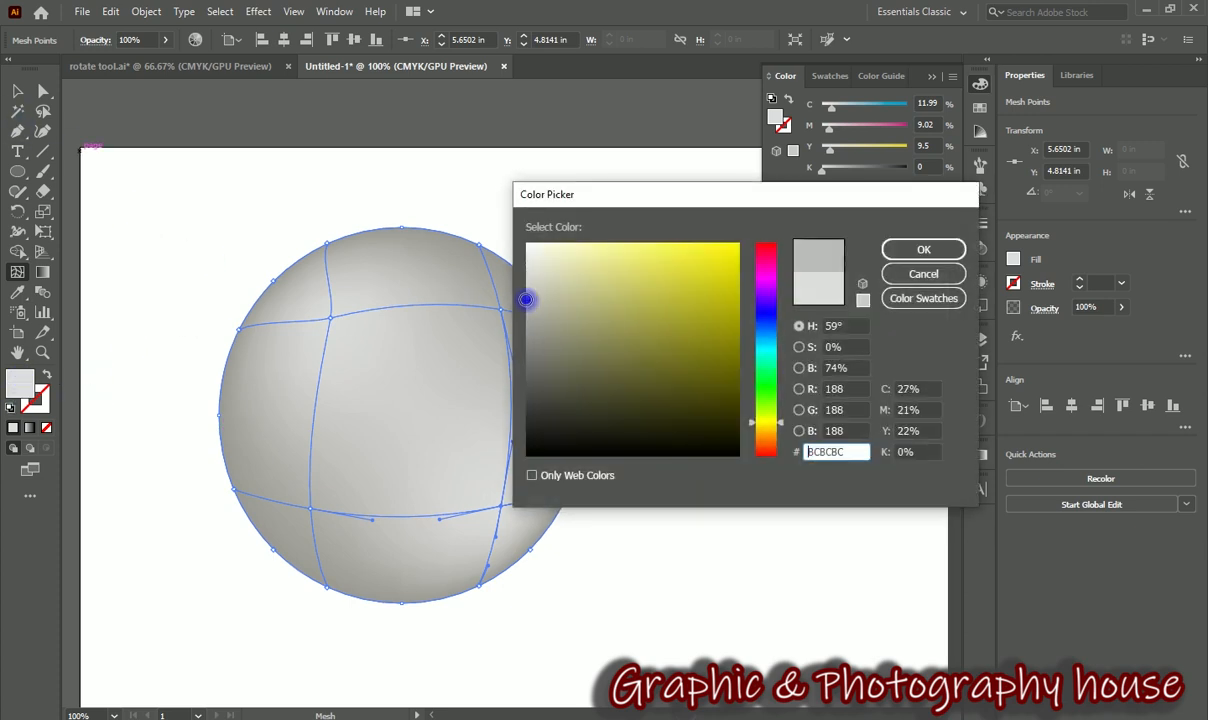
pyautogui.moveTo(526, 299); pyautogui.dragTo(565, 299)
pyautogui.click(895, 249)
pyautogui.click(17, 91)
pyautogui.click(103, 323)
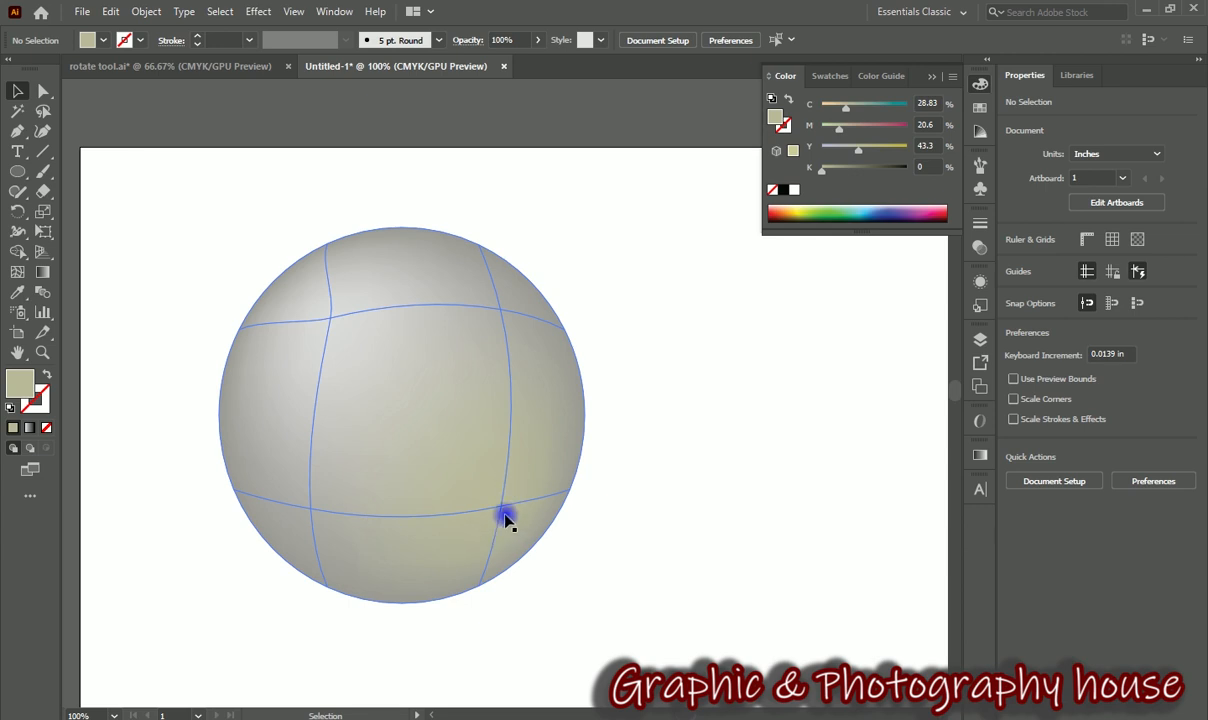
# - Move the ellipse's upper-left mesh point slightly upward and to the right
pyautogui.click(331, 317)
pyautogui.click(43, 91)
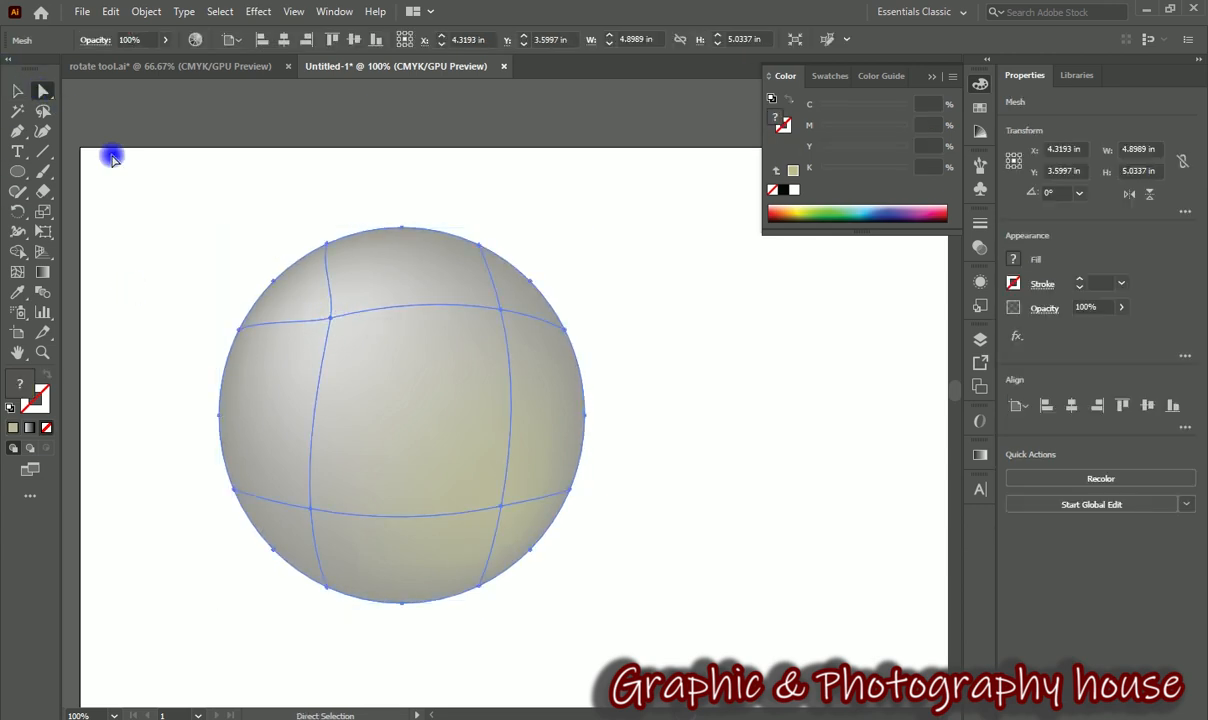
pyautogui.moveTo(328, 317)
pyautogui.mouseDown()
pyautogui.moveTo(305, 343)
pyautogui.moveTo(269, 318)
pyautogui.moveTo(336, 299)
pyautogui.mouseUp()
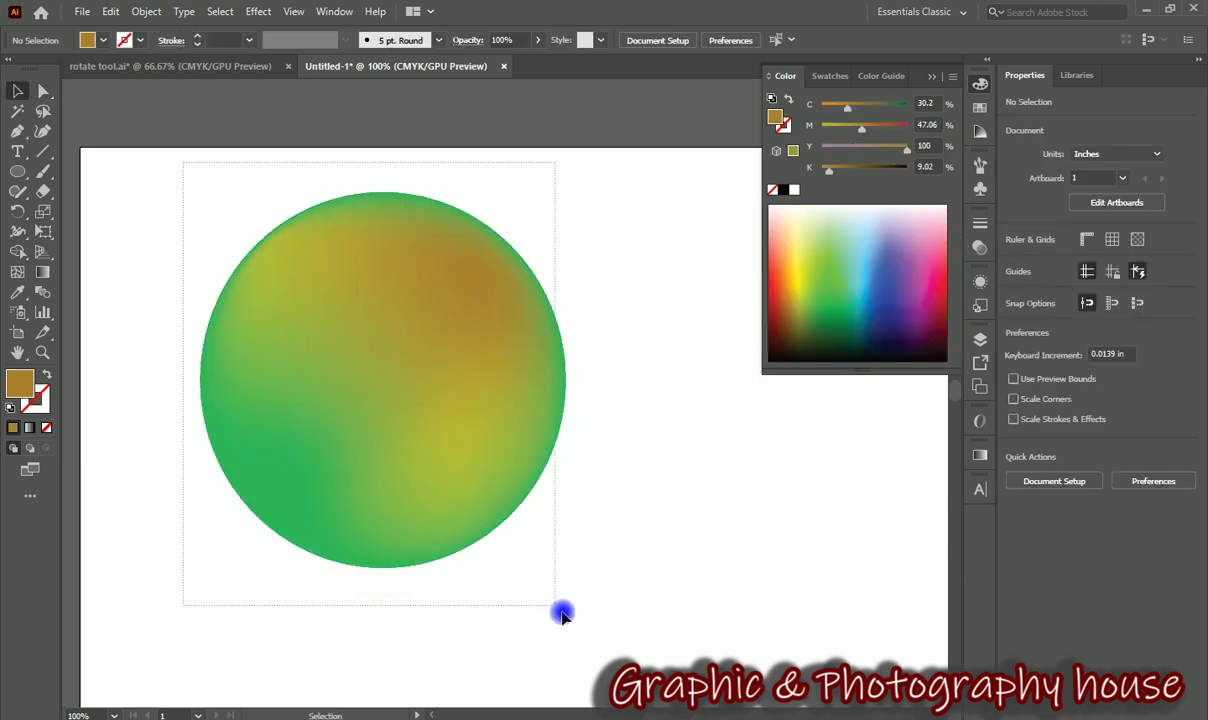
# - Delete the multicolored ellipse mesh and draw a rectangle about 7.35 × 4.36 in
pyautogui.hotkey('ctrl', 'a')
pyautogui.press('Delete')
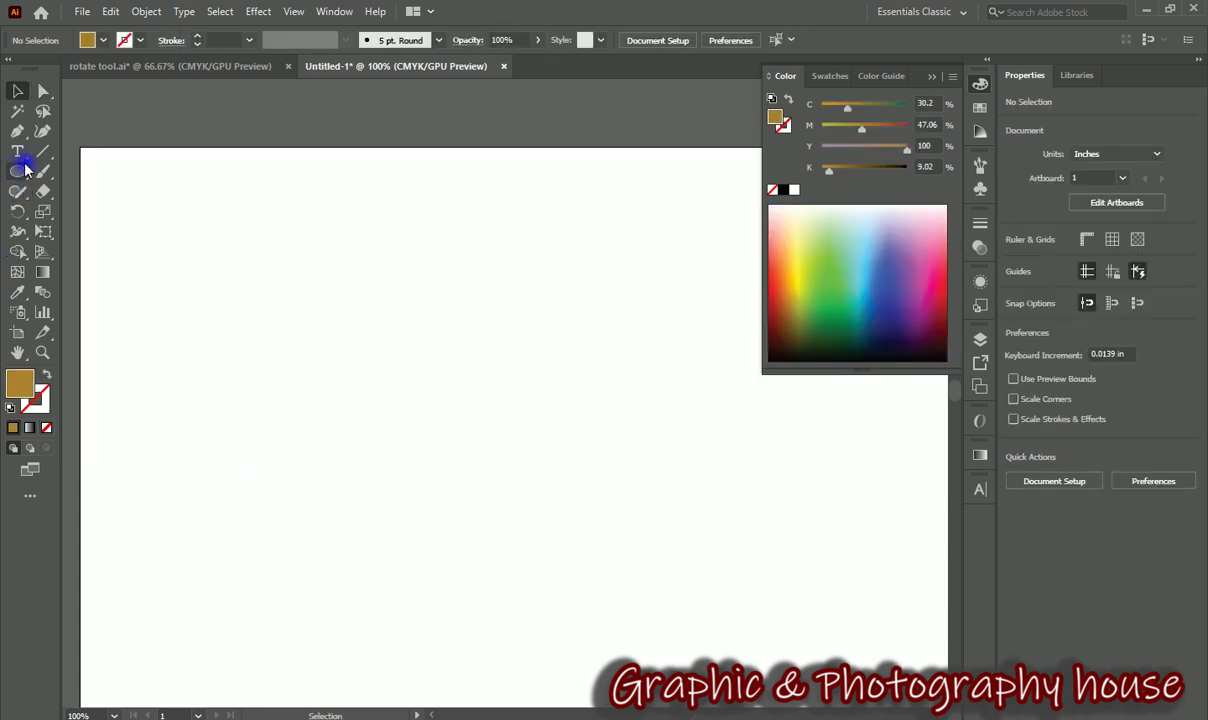
pyautogui.moveTo(15, 172); pyautogui.dragTo(672, 525)
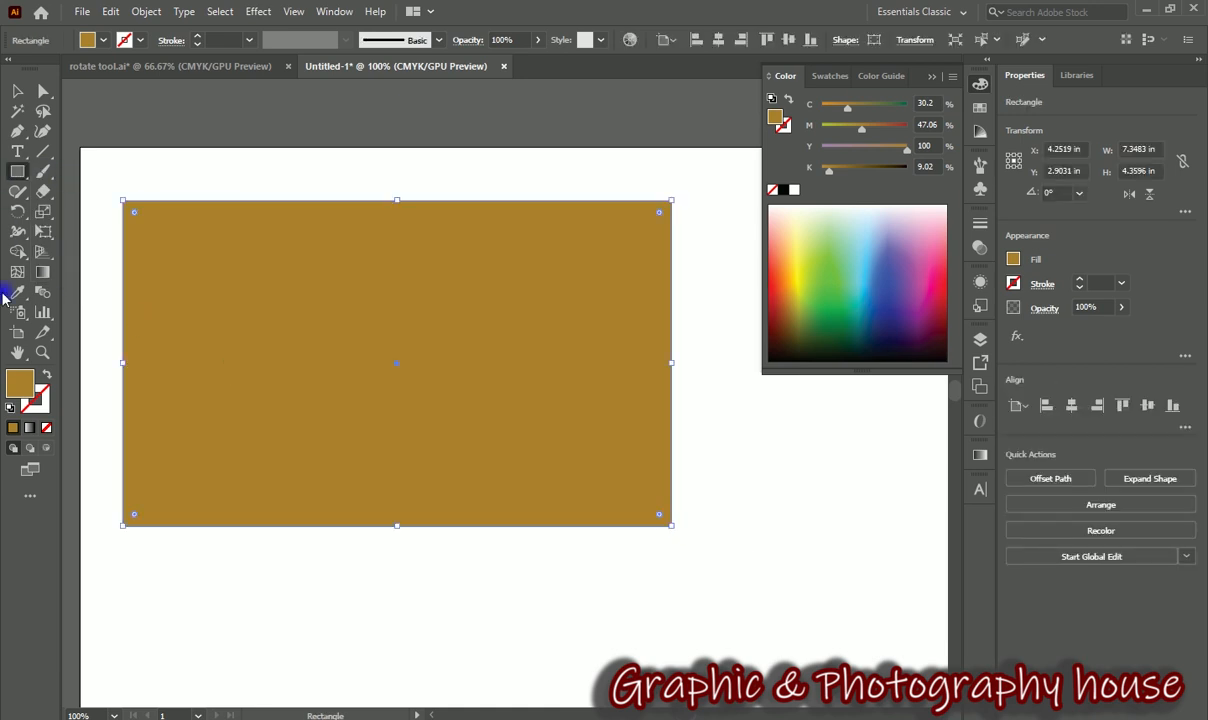
# - Set the rectangle's fill to dark blue (C 100, M 98.39, Y 17.95, K 24.19)
pyautogui.doubleClick(20, 383)
pyautogui.click(770, 392)
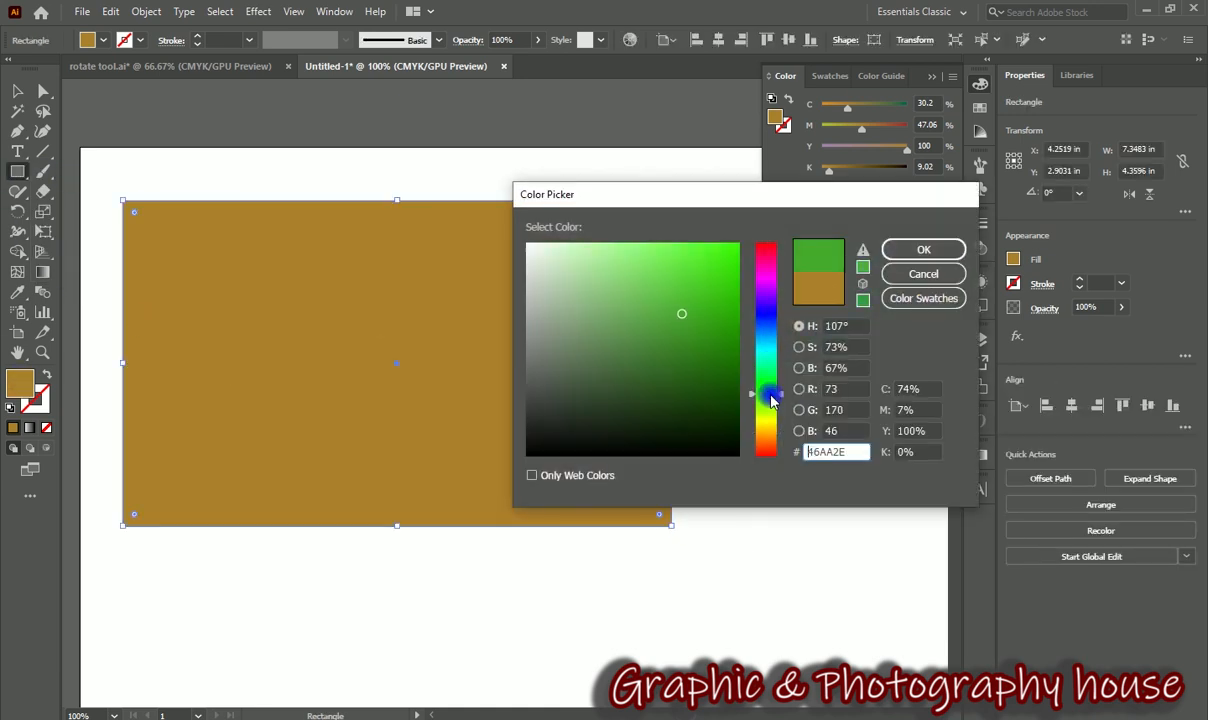
pyautogui.moveTo(773, 392)
pyautogui.mouseDown()
pyautogui.moveTo(768, 300)
pyautogui.moveTo(771, 320)
pyautogui.moveTo(735, 360)
pyautogui.mouseUp()
pyautogui.click(925, 249)
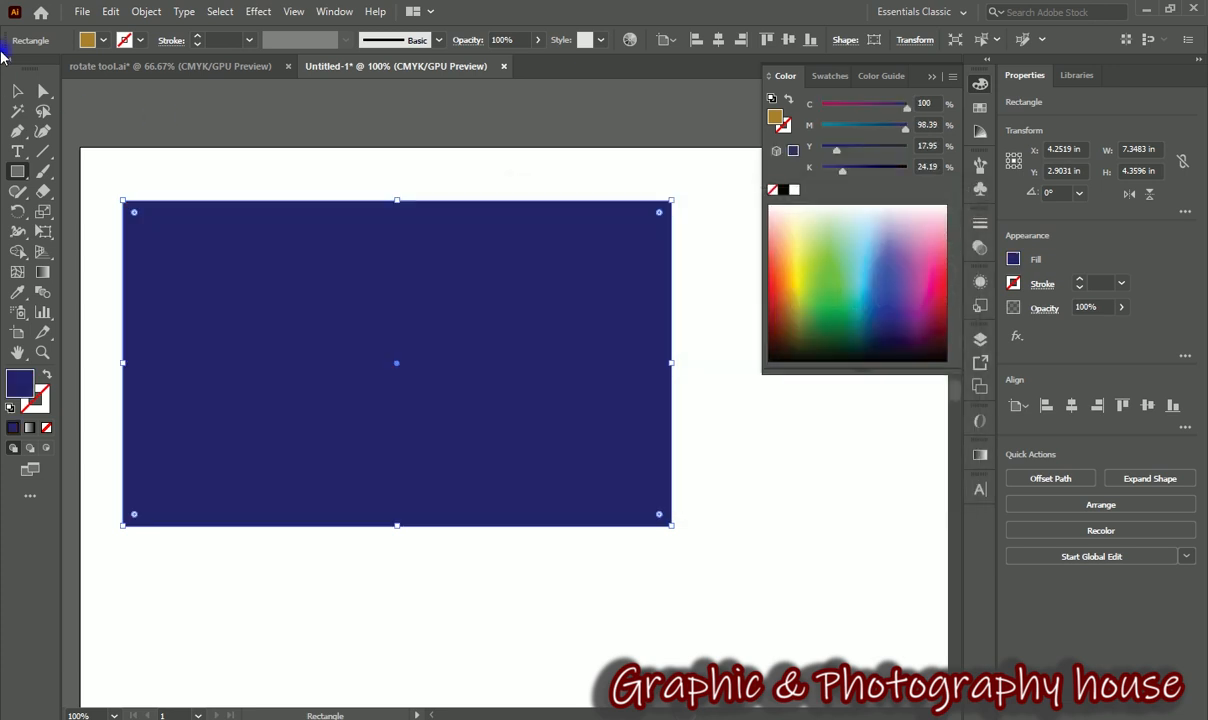
# - Add mesh points near the blue rectangle's upper-left and lower-left corners, both on one vertical mesh line at X 0.9822 in
pyautogui.click(19, 92)
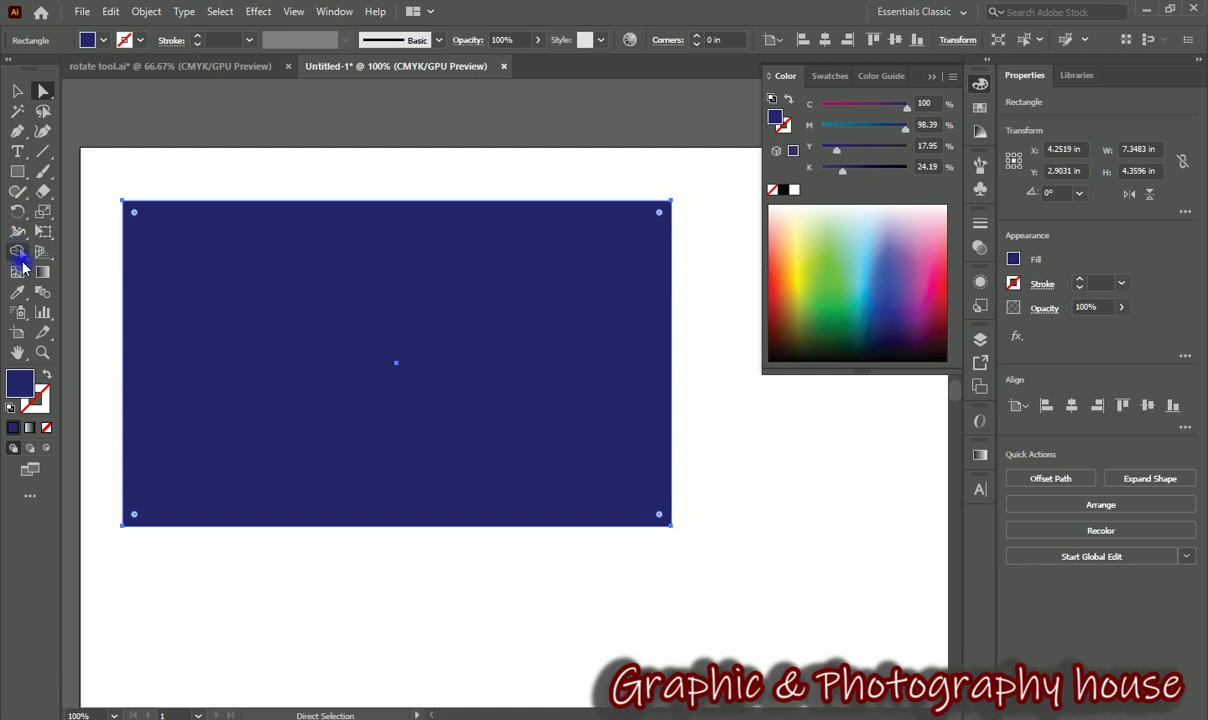
pyautogui.click(20, 271)
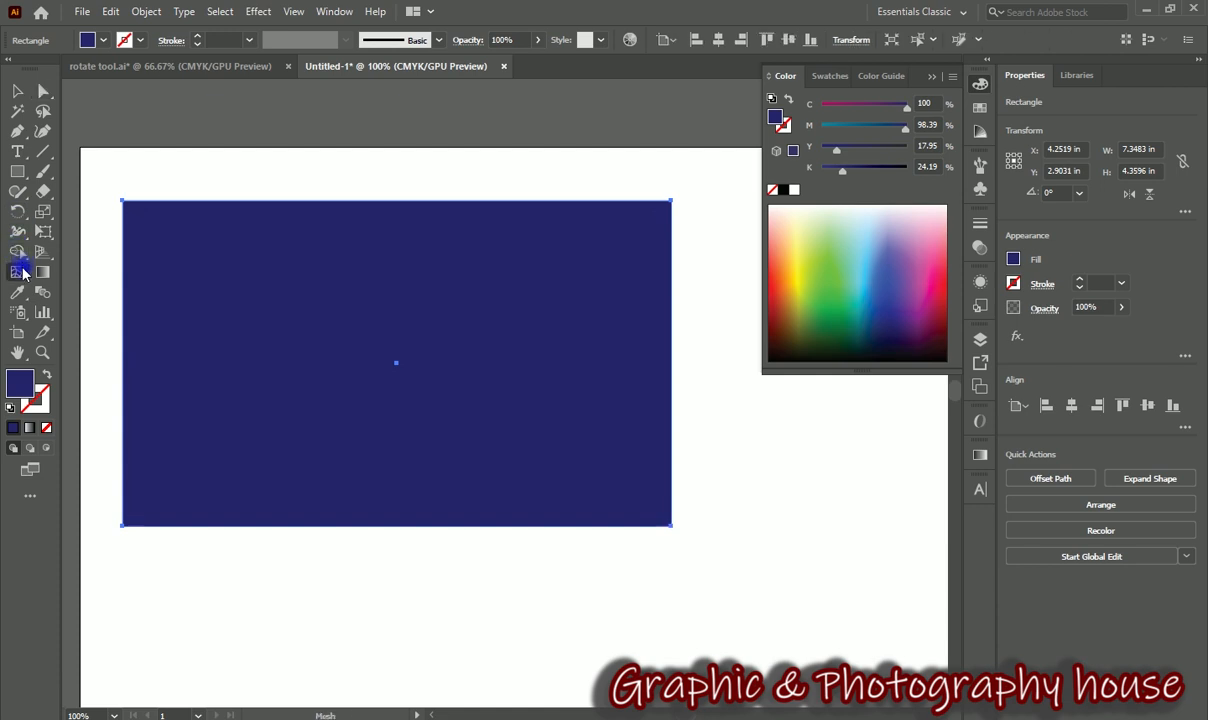
pyautogui.click(153, 227)
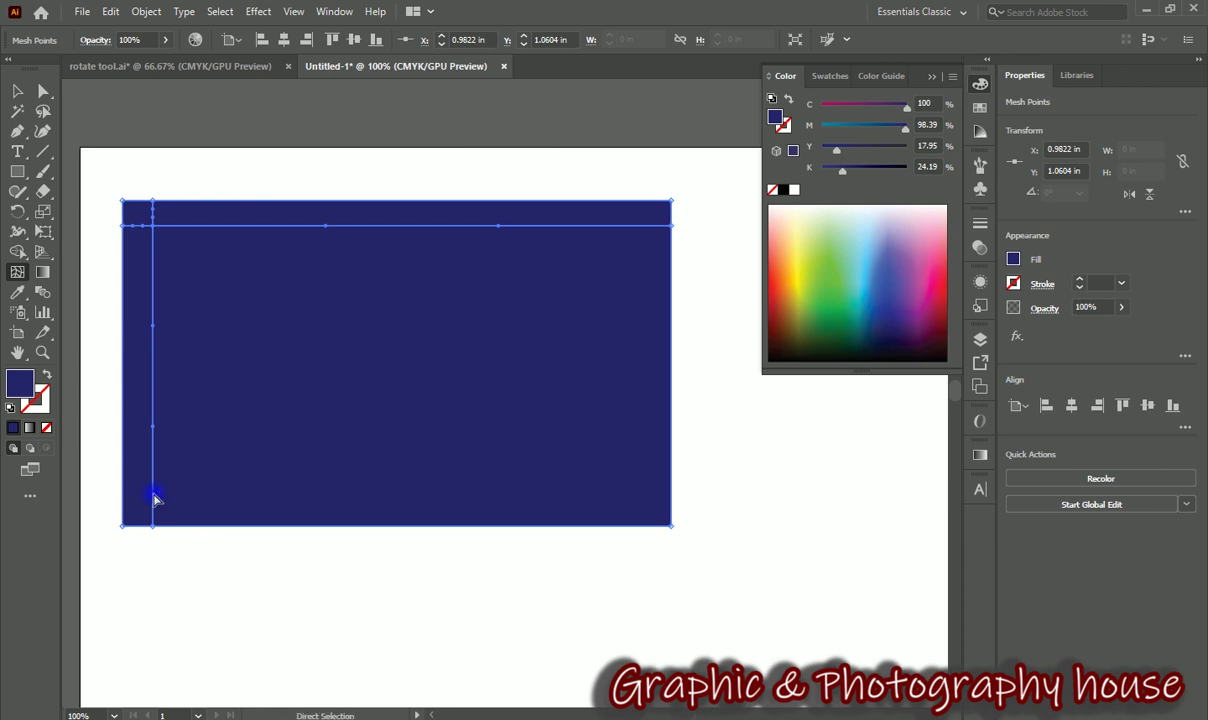
pyautogui.hotkey('ctrl', '+')
pyautogui.moveTo(507, 555); pyautogui.dragTo(113, 205)
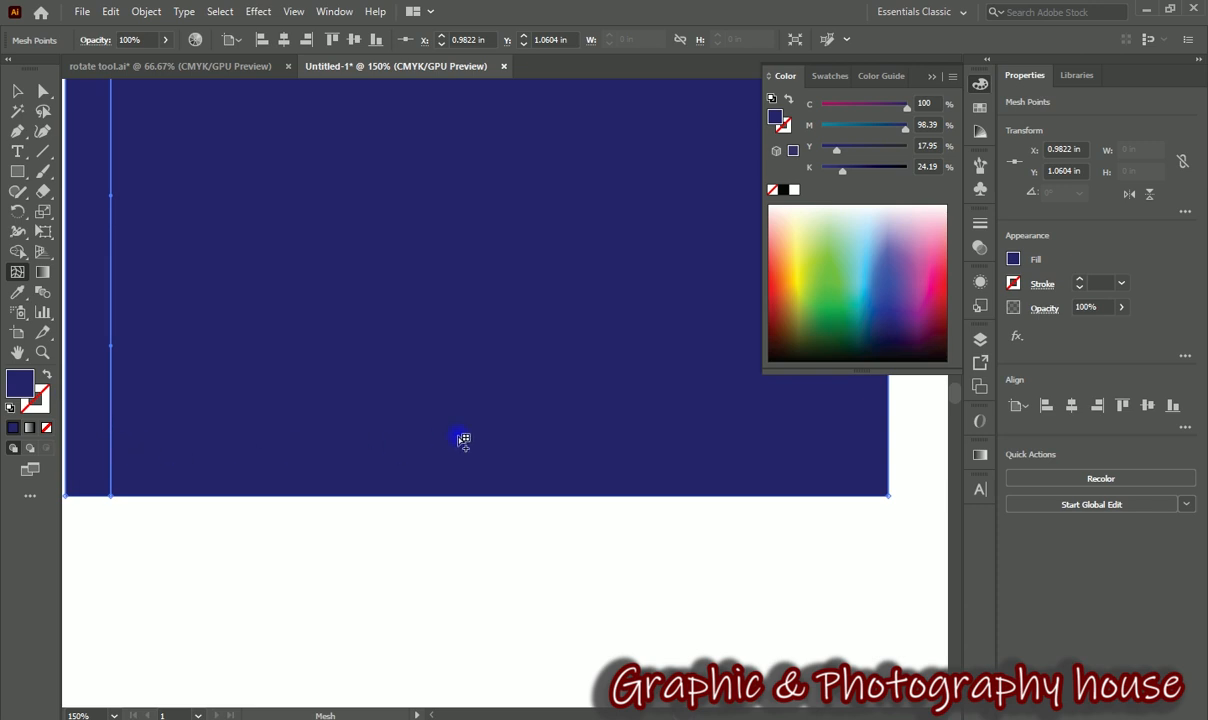
pyautogui.click(113, 451)
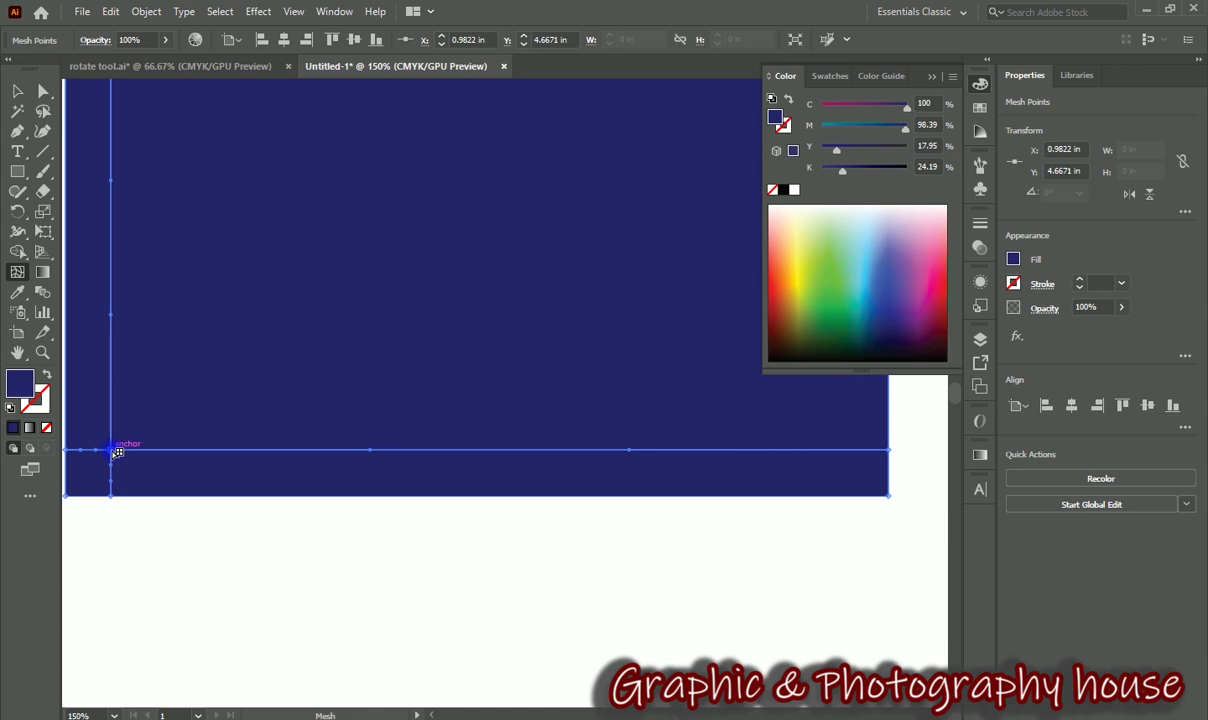
# - Try to add another mesh point right beside the one near the blue rectangle's lower-left corner
pyautogui.moveTo(532, 344); pyautogui.dragTo(492, 433)
pyautogui.moveTo(137, 435); pyautogui.dragTo(372, 419)
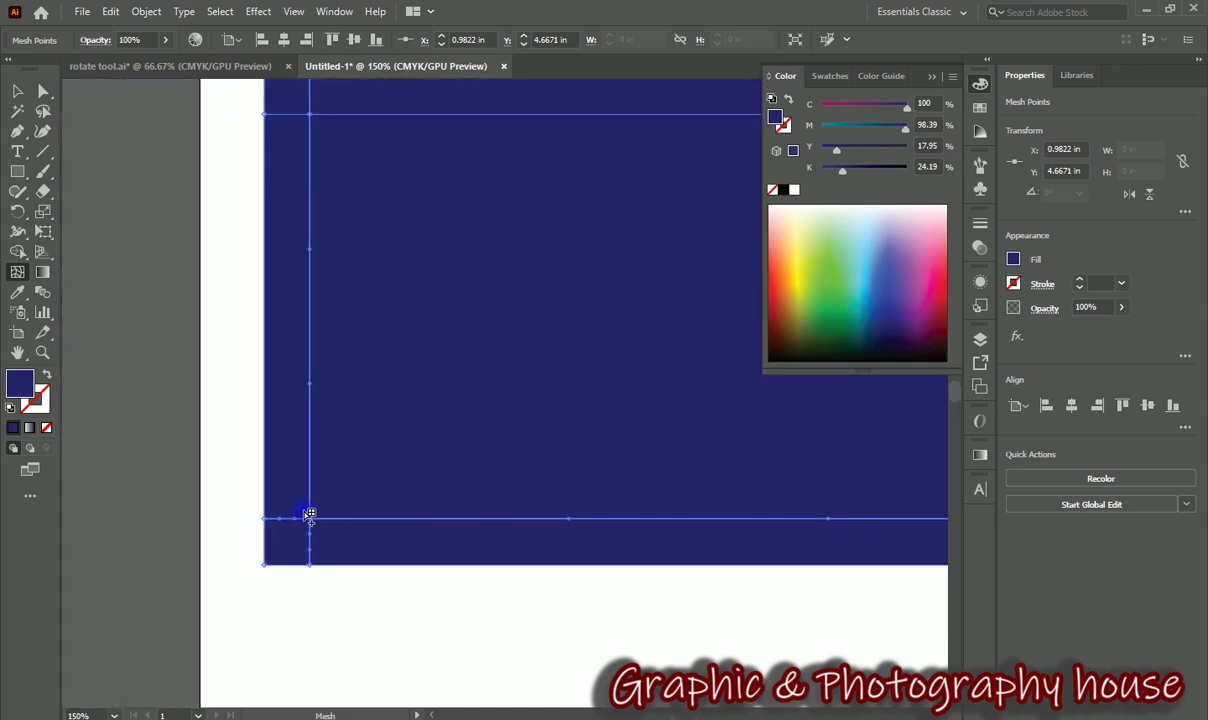
pyautogui.click(309, 512)
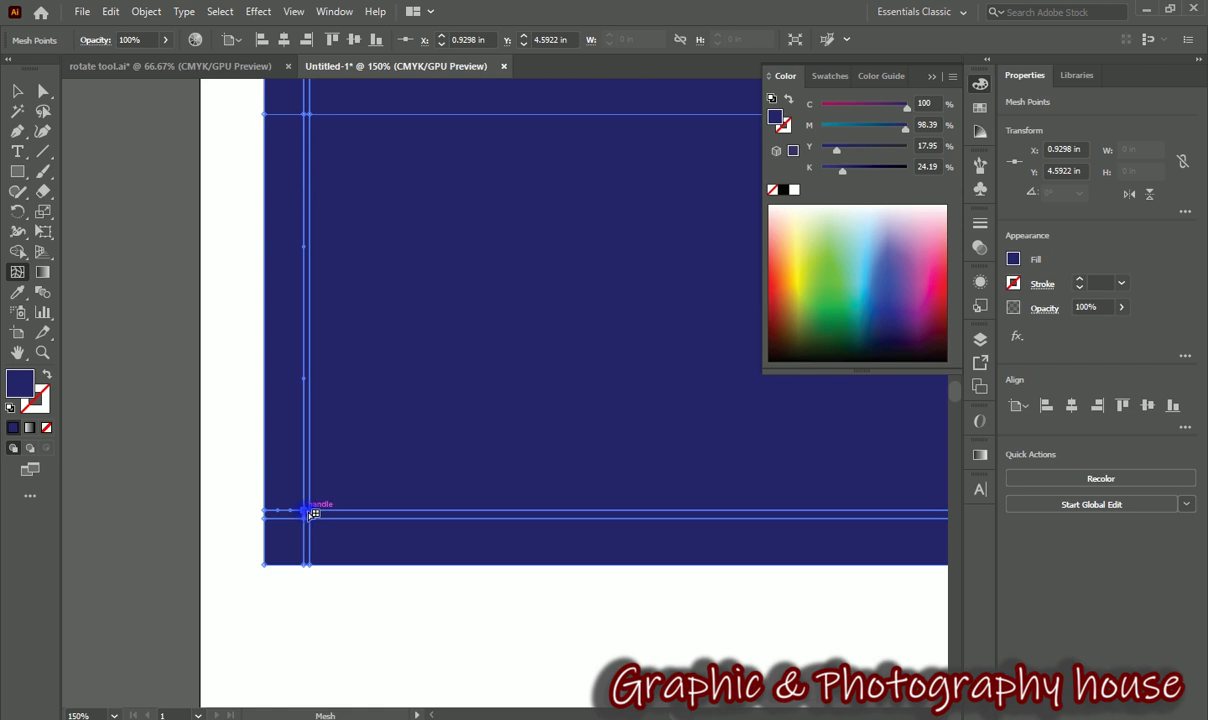
pyautogui.hotkey('ctrl', 'z')
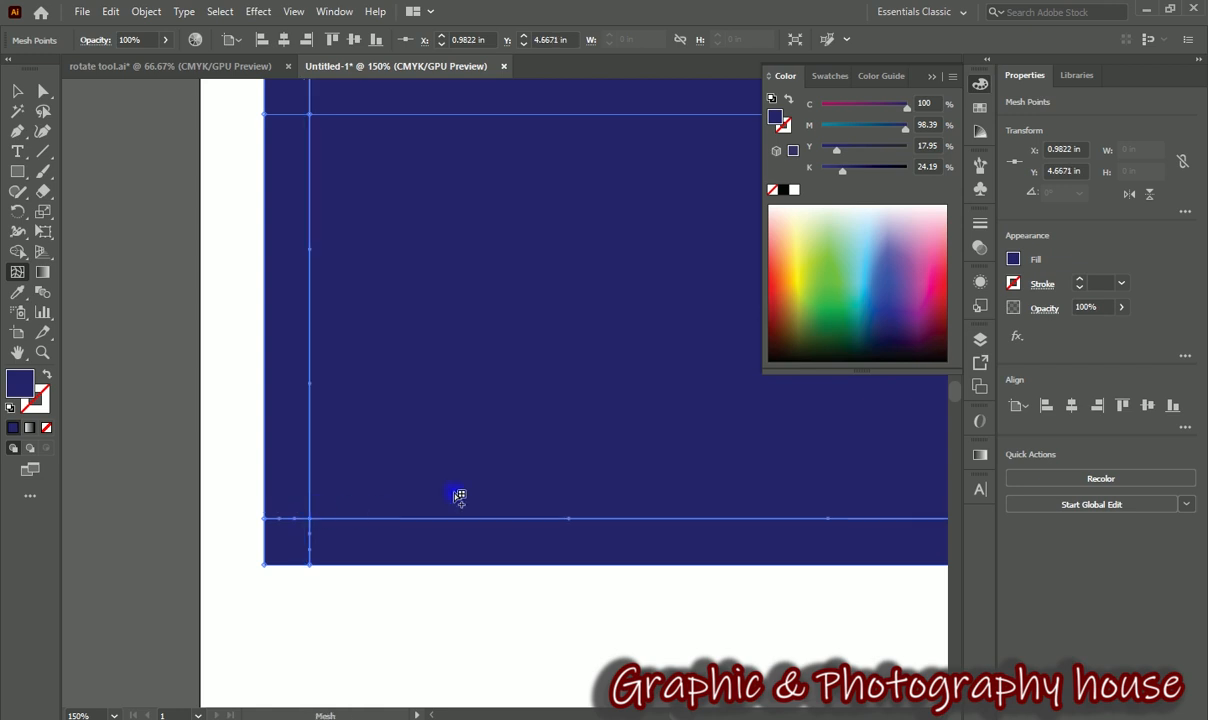
# - Add a mesh point near the blue rectangle's lower-right corner at X 7.6189 in, Y 4.6671 in
pyautogui.moveTo(533, 453); pyautogui.dragTo(172, 438)
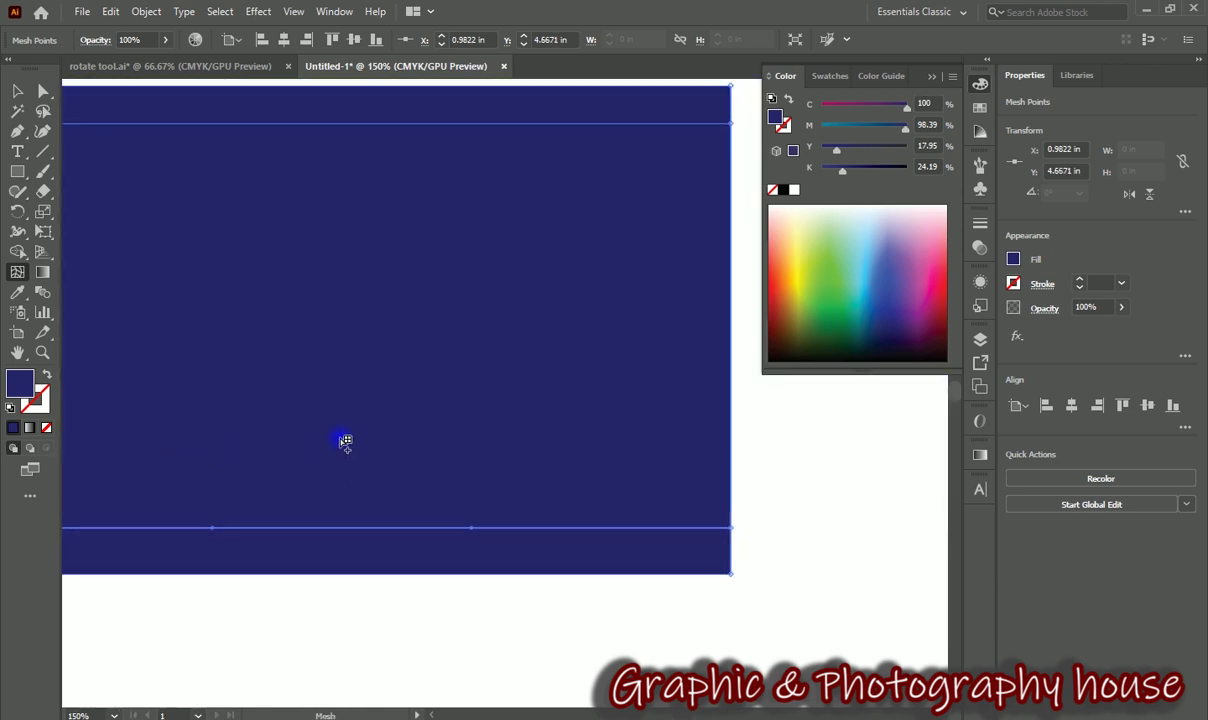
pyautogui.click(697, 528)
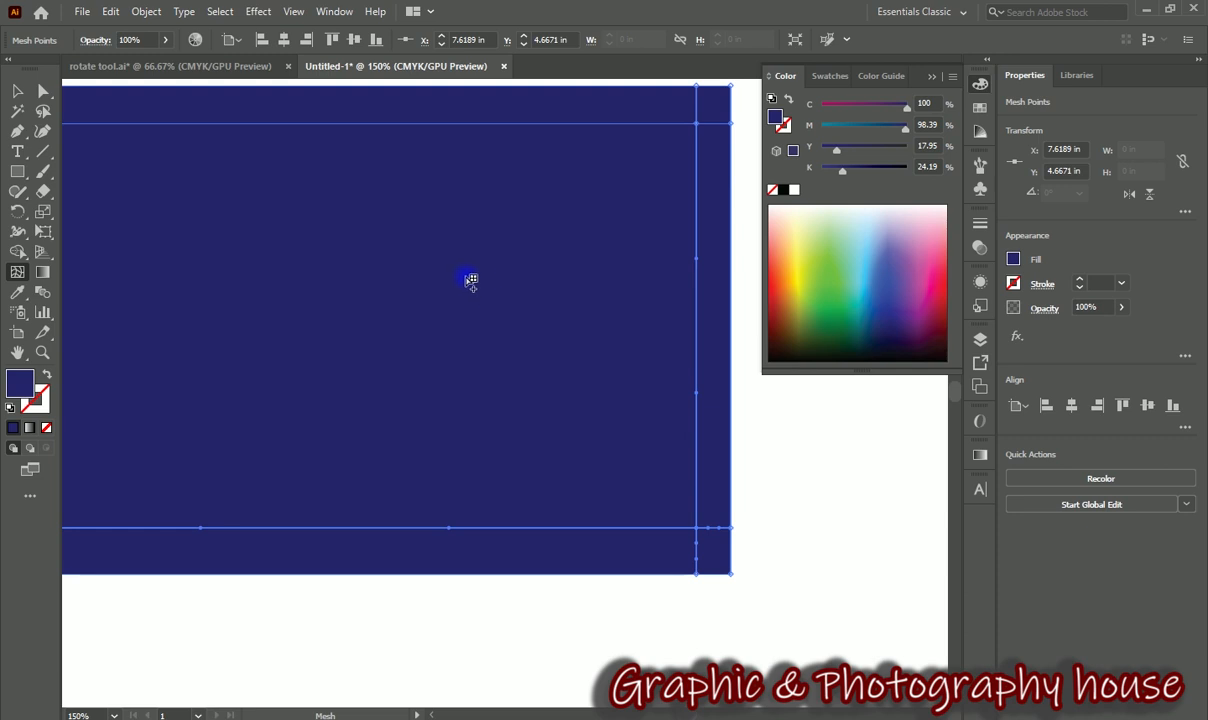
pyautogui.moveTo(466, 213); pyautogui.dragTo(475, 309)
pyautogui.hotkey('ctrl', '-')
pyautogui.hotkey('ctrl', '-')
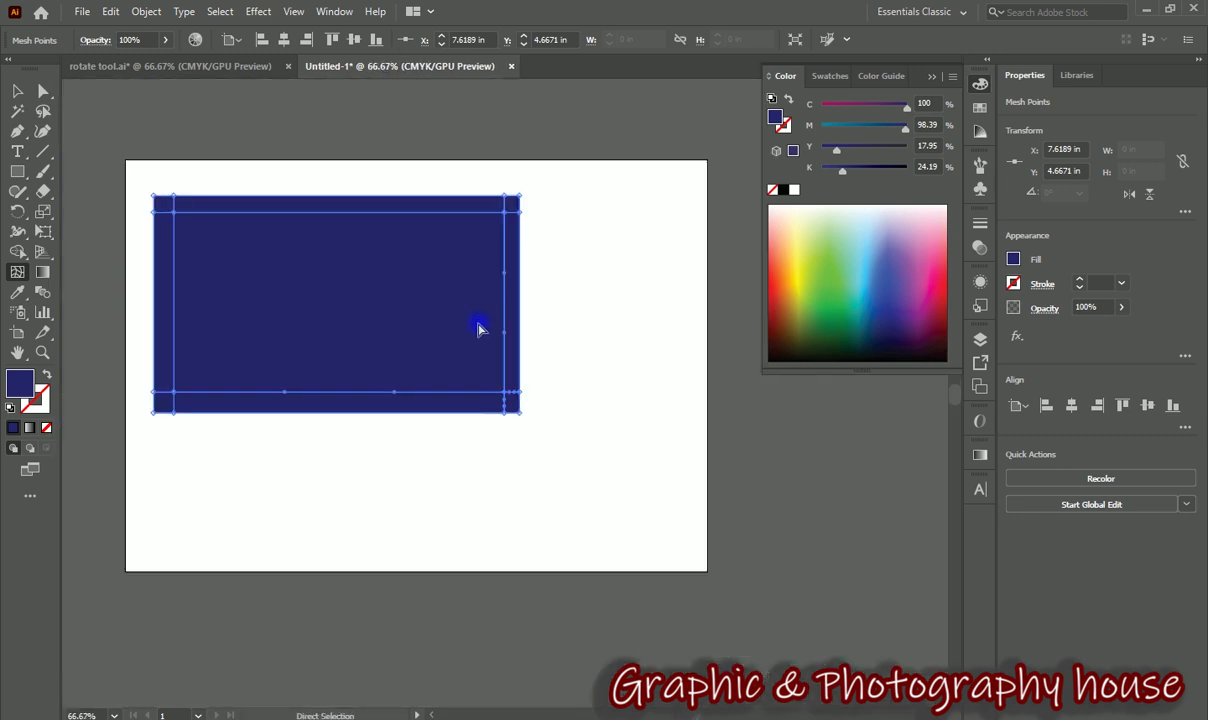
# - Select the mesh points around the blue rectangle's outer border with the Lasso tool
pyautogui.moveTo(298, 258); pyautogui.dragTo(409, 346)
pyautogui.hotkey('ctrl', '+')
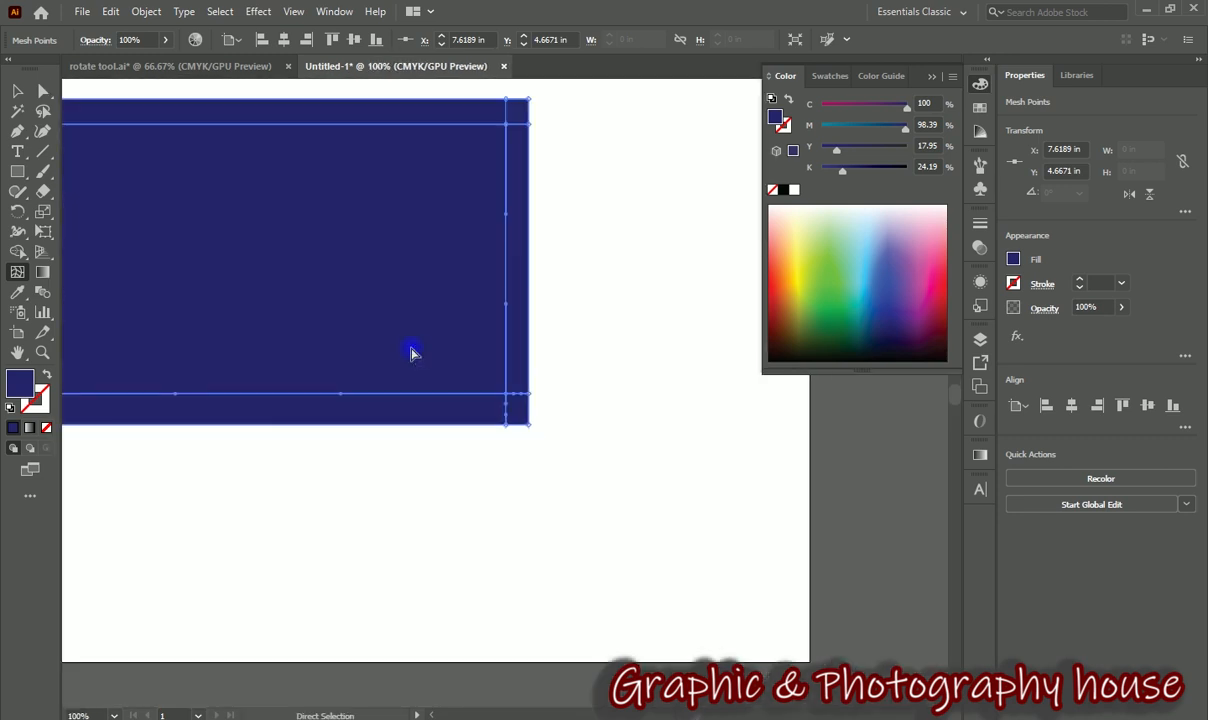
pyautogui.moveTo(309, 227); pyautogui.dragTo(468, 331)
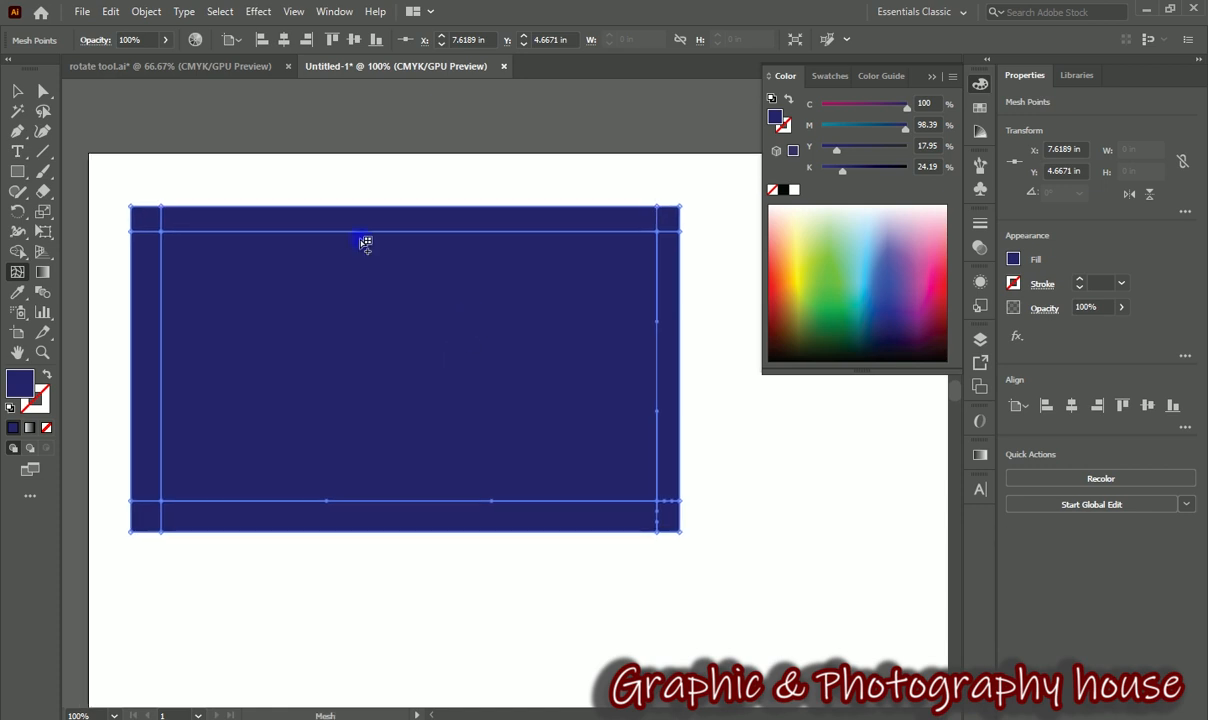
pyautogui.click(17, 91)
pyautogui.click(43, 91)
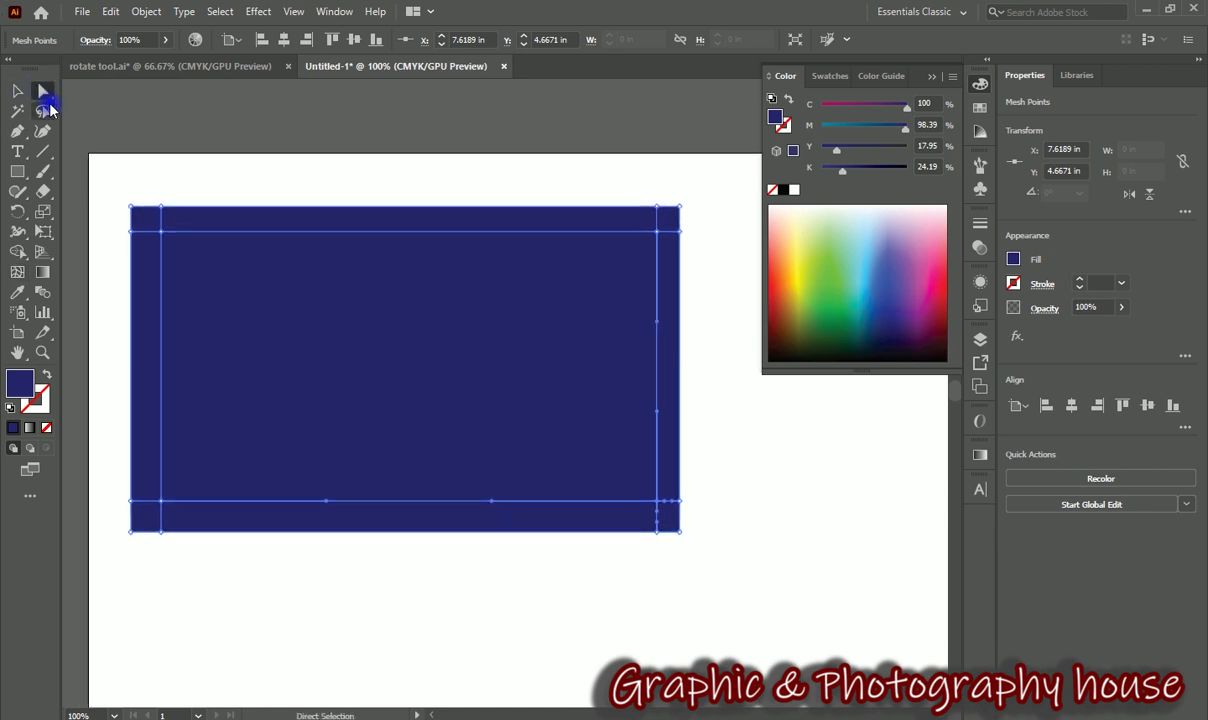
pyautogui.click(160, 236)
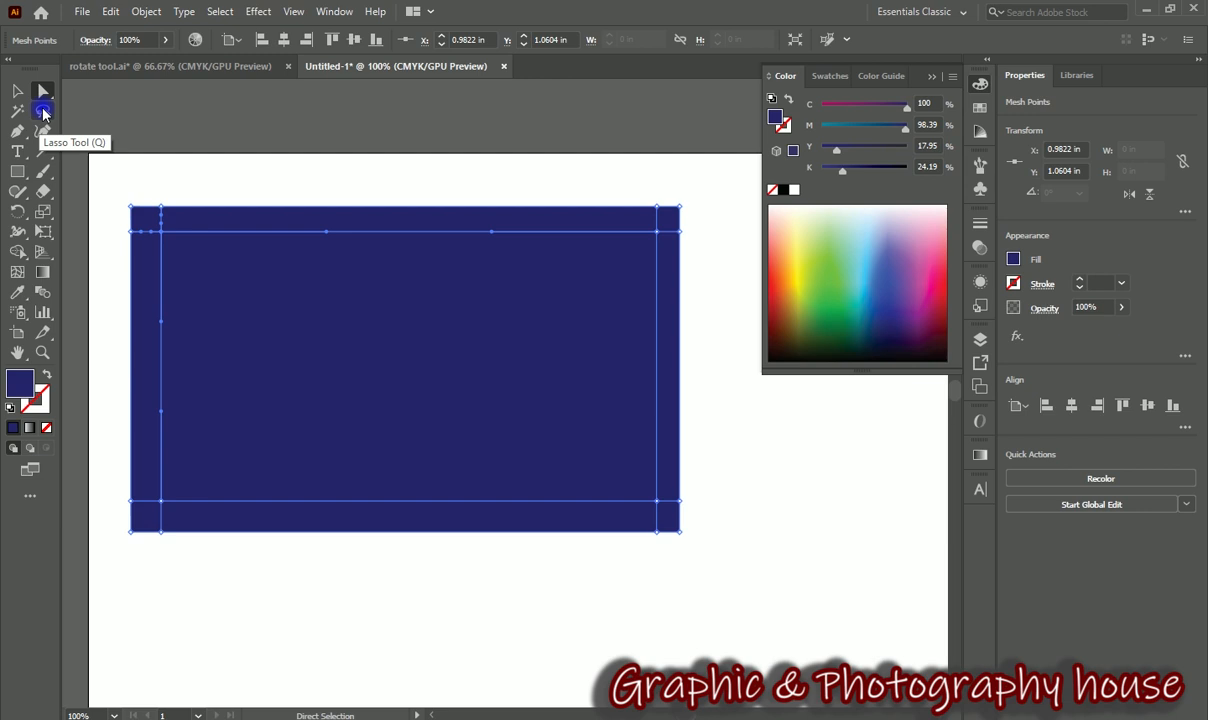
pyautogui.click(43, 112)
pyautogui.moveTo(182, 217); pyautogui.dragTo(169, 220)
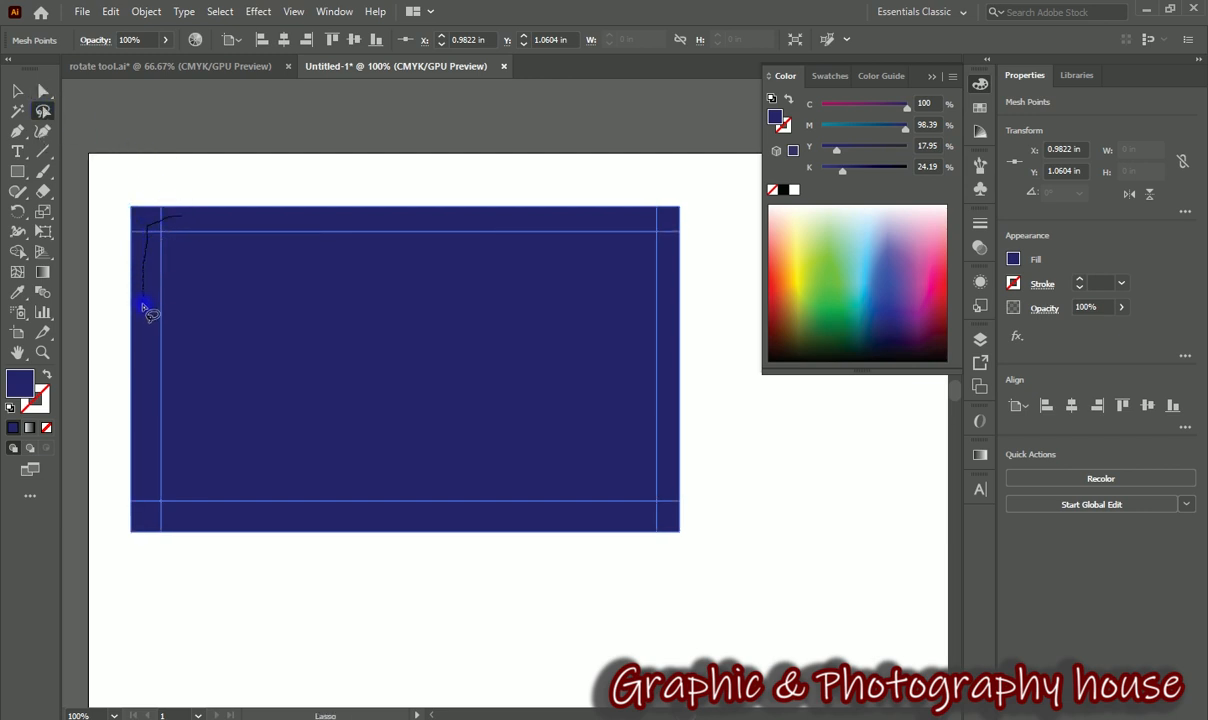
pyautogui.moveTo(151, 470)
pyautogui.mouseDown()
pyautogui.moveTo(157, 517)
pyautogui.moveTo(191, 522)
pyautogui.moveTo(634, 522)
pyautogui.mouseUp()
pyautogui.moveTo(672, 482); pyautogui.dragTo(670, 305)
pyautogui.moveTo(646, 228)
pyautogui.mouseDown()
pyautogui.moveTo(629, 196)
pyautogui.moveTo(701, 174)
pyautogui.moveTo(727, 472)
pyautogui.moveTo(679, 563)
pyautogui.moveTo(214, 570)
pyautogui.moveTo(172, 530)
pyautogui.moveTo(118, 540)
pyautogui.moveTo(114, 517)
pyautogui.moveTo(128, 414)
pyautogui.moveTo(116, 237)
pyautogui.moveTo(128, 193)
pyautogui.moveTo(172, 215)
pyautogui.mouseUp()
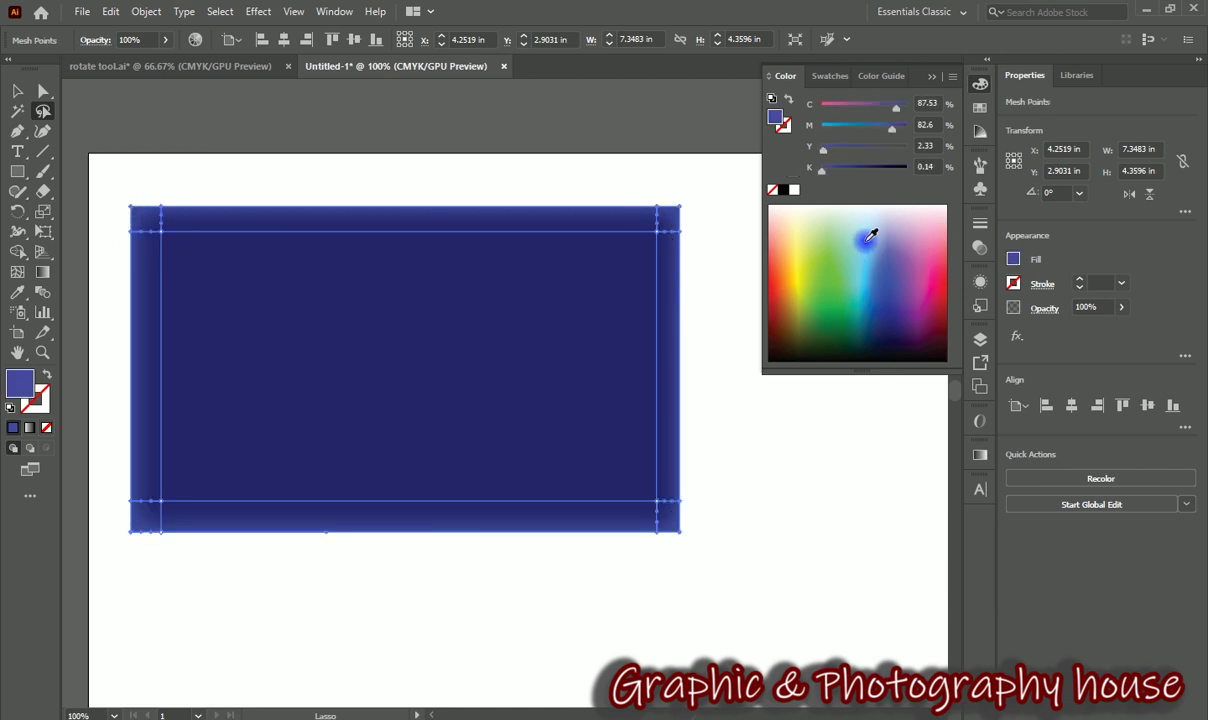
# - Set the selected border mesh points' fill to light blue #7983CC and deselect the rectangle
pyautogui.doubleClick(20, 381)
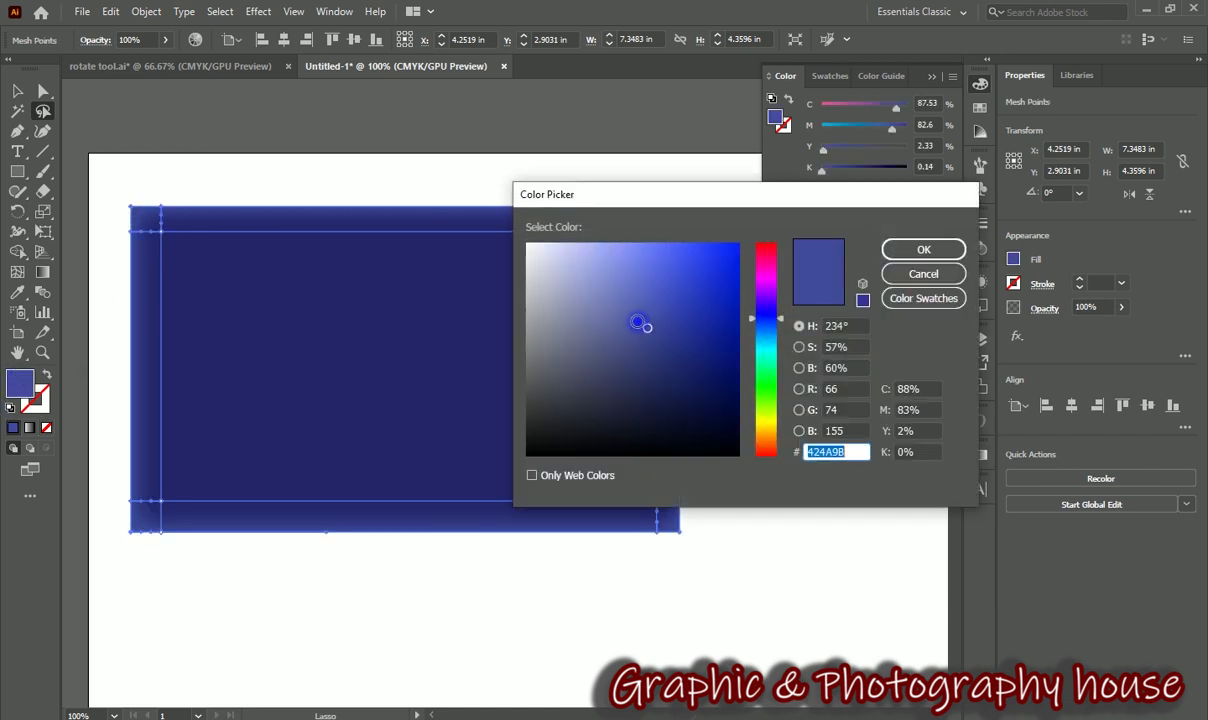
pyautogui.moveTo(647, 328); pyautogui.dragTo(614, 285)
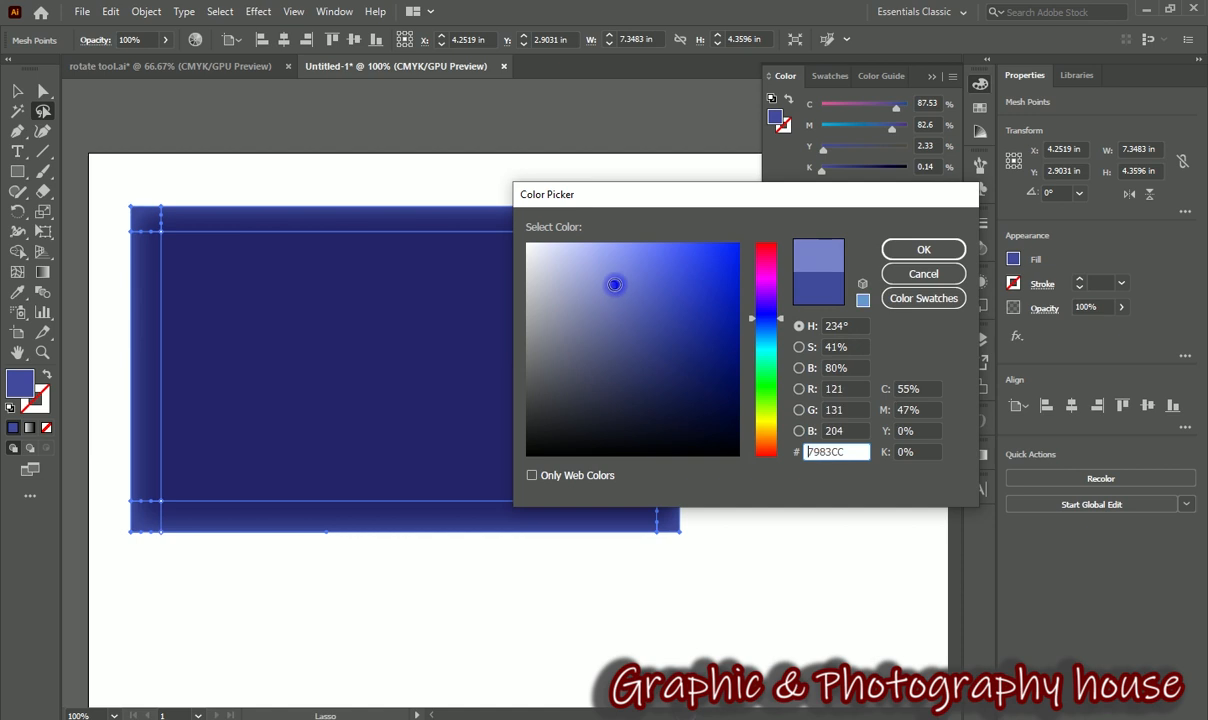
pyautogui.click(917, 249)
pyautogui.click(15, 92)
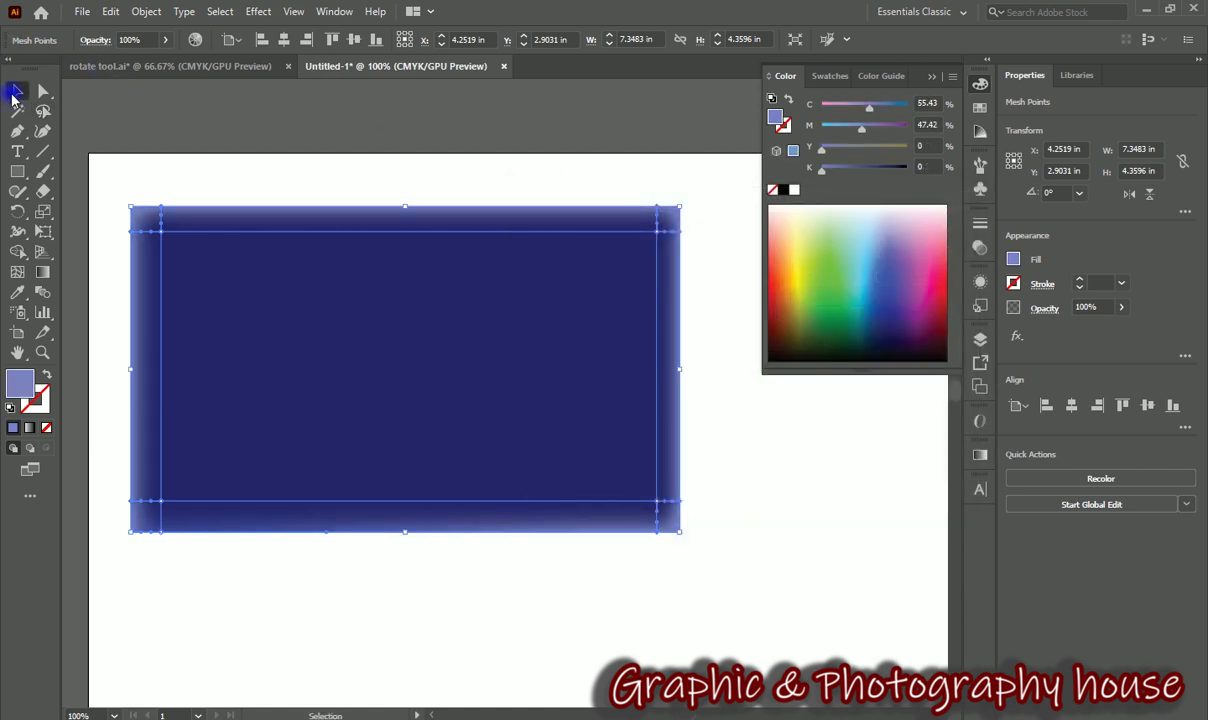
pyautogui.click(243, 121)
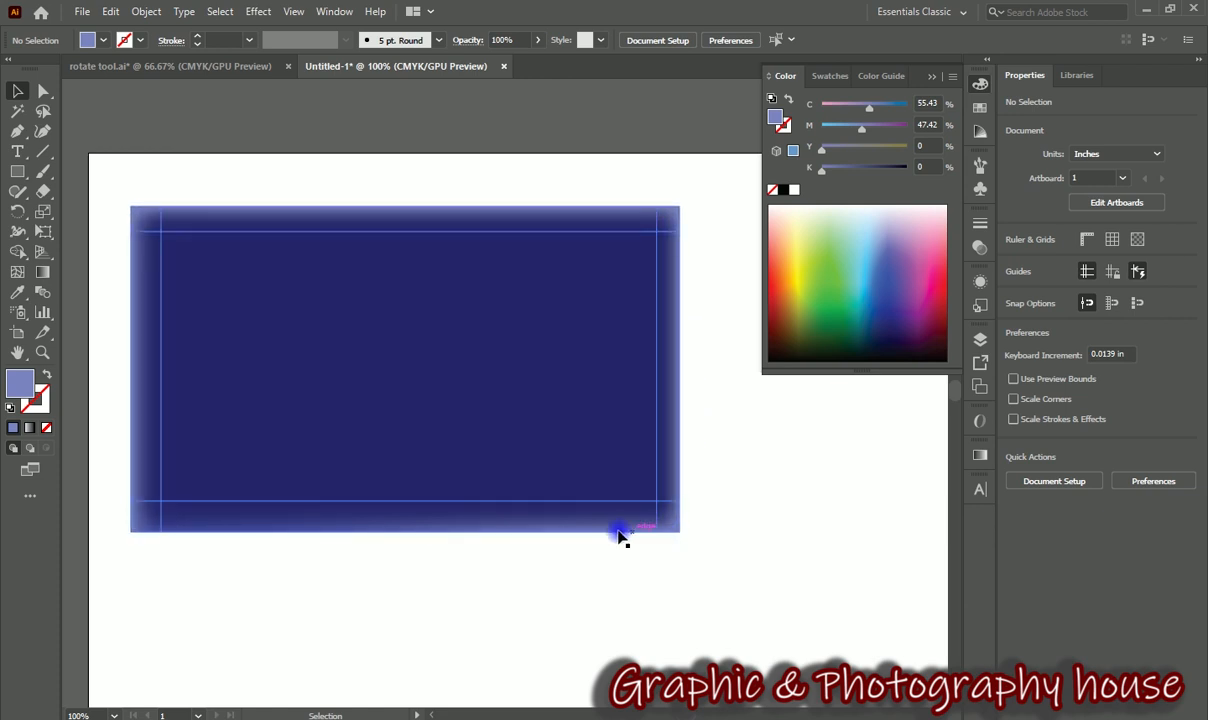
# - Delete the blue rectangle mesh and draw an ellipse about 5.91 × 7.34 in
pyautogui.click(297, 418)
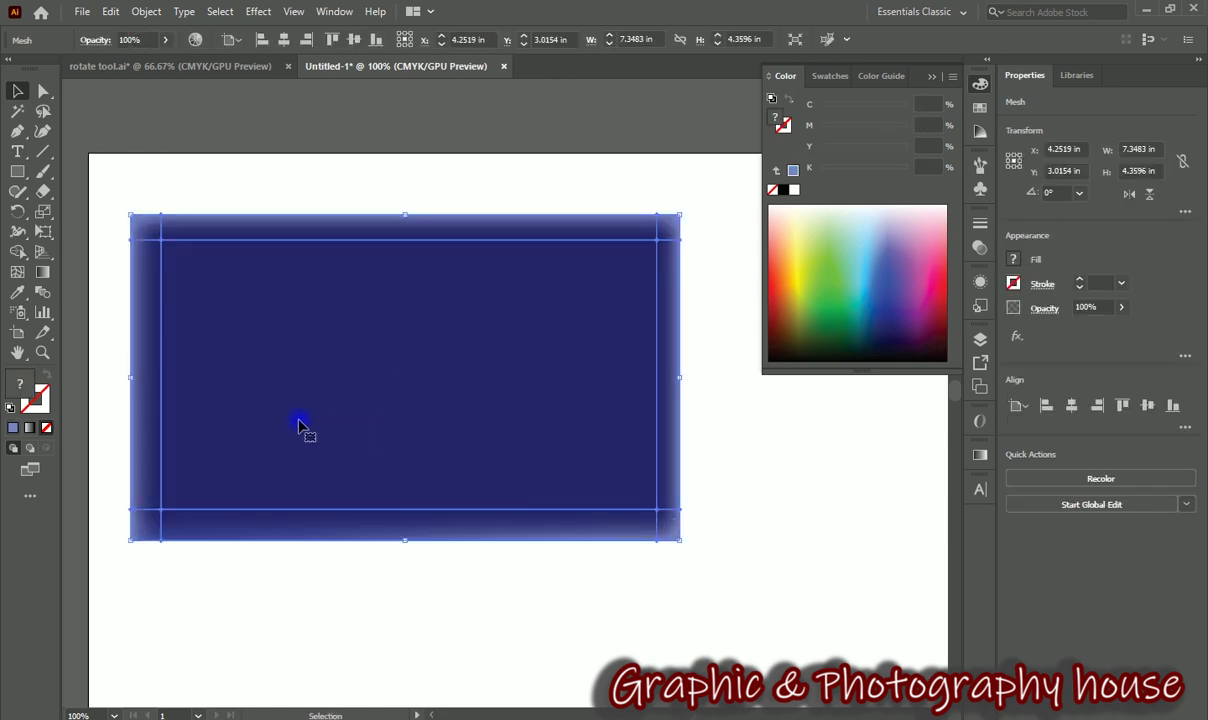
pyautogui.press('Delete')
pyautogui.click(20, 173)
pyautogui.moveTo(22, 176); pyautogui.dragTo(78, 212)
pyautogui.moveTo(204, 172); pyautogui.dragTo(646, 637)
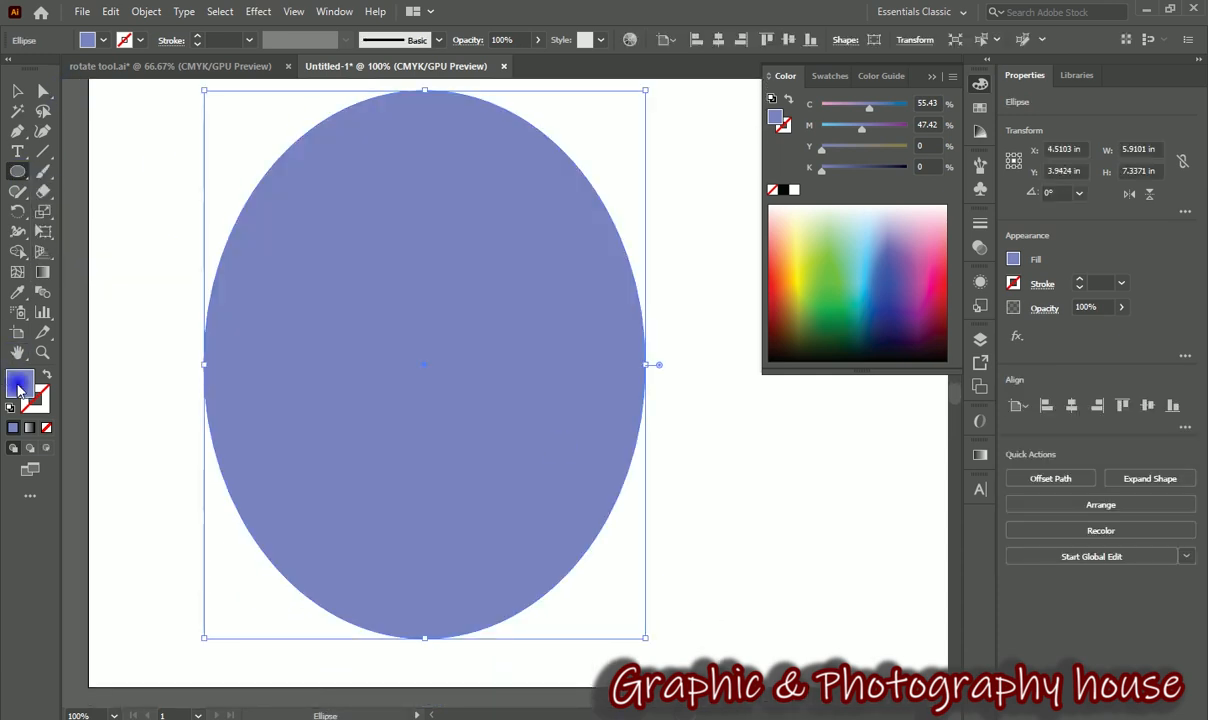
# - Set the ellipse's fill to yellow-green #C8FF00
pyautogui.doubleClick(19, 386)
pyautogui.moveTo(768, 300); pyautogui.dragTo(769, 418)
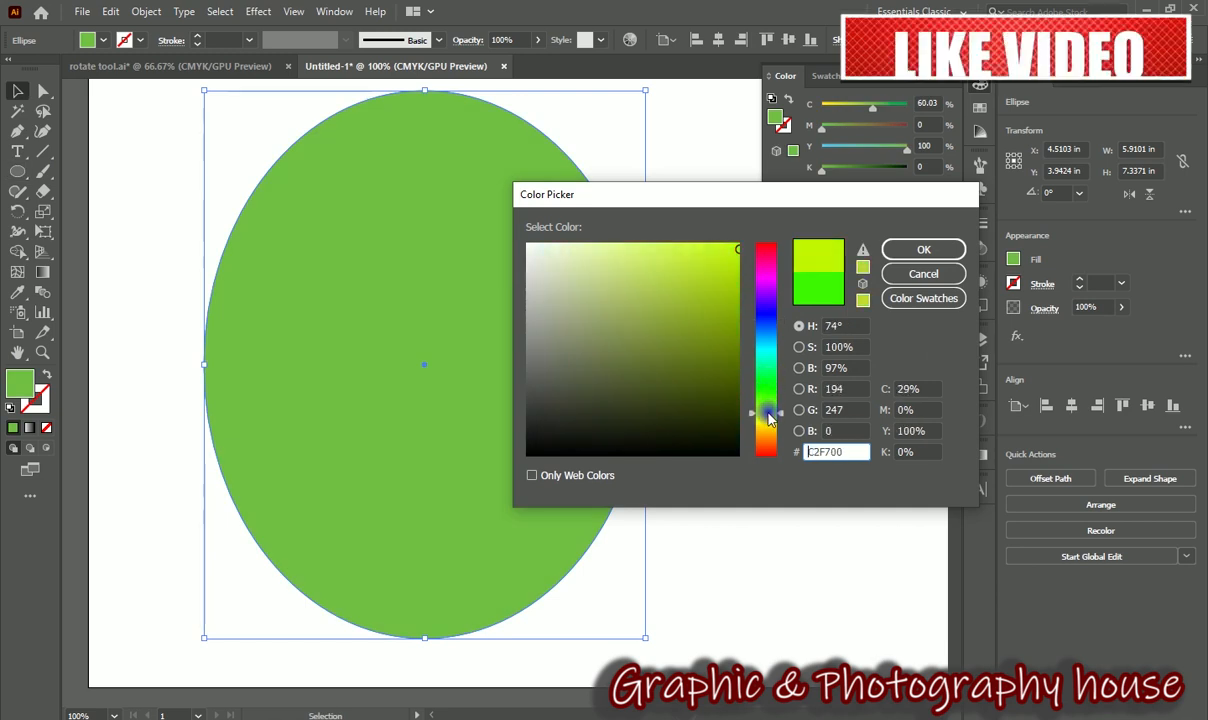
pyautogui.click(740, 244)
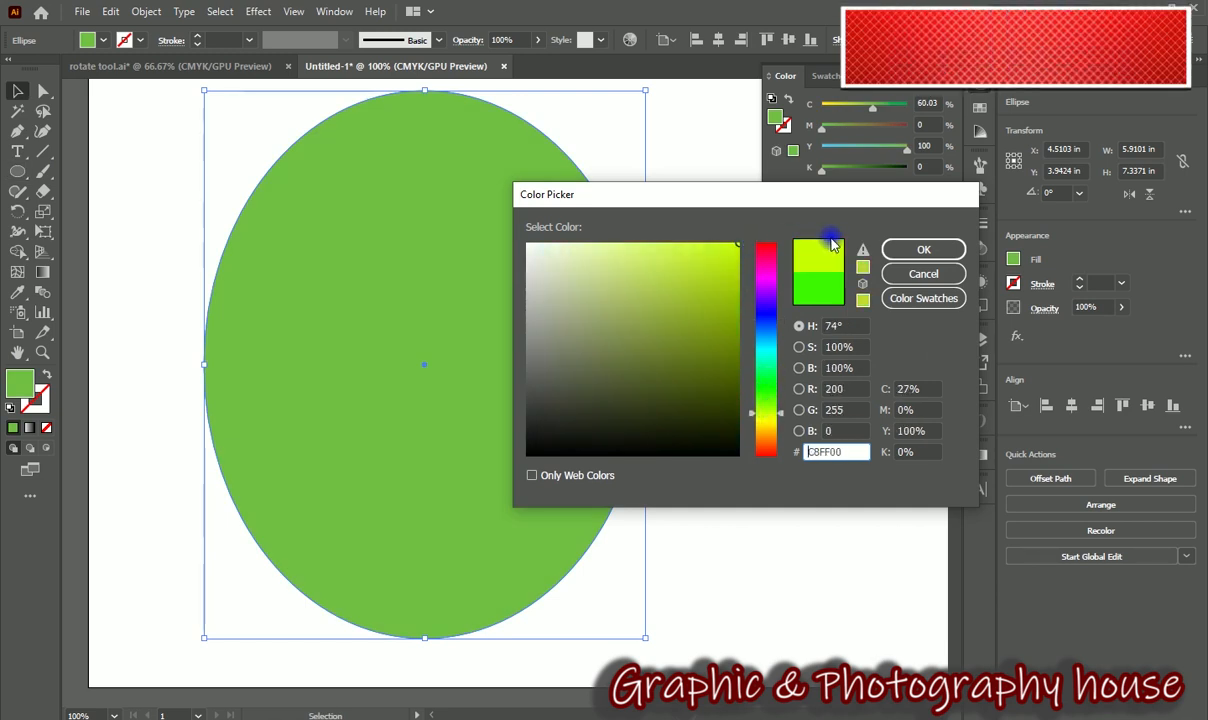
pyautogui.click(921, 249)
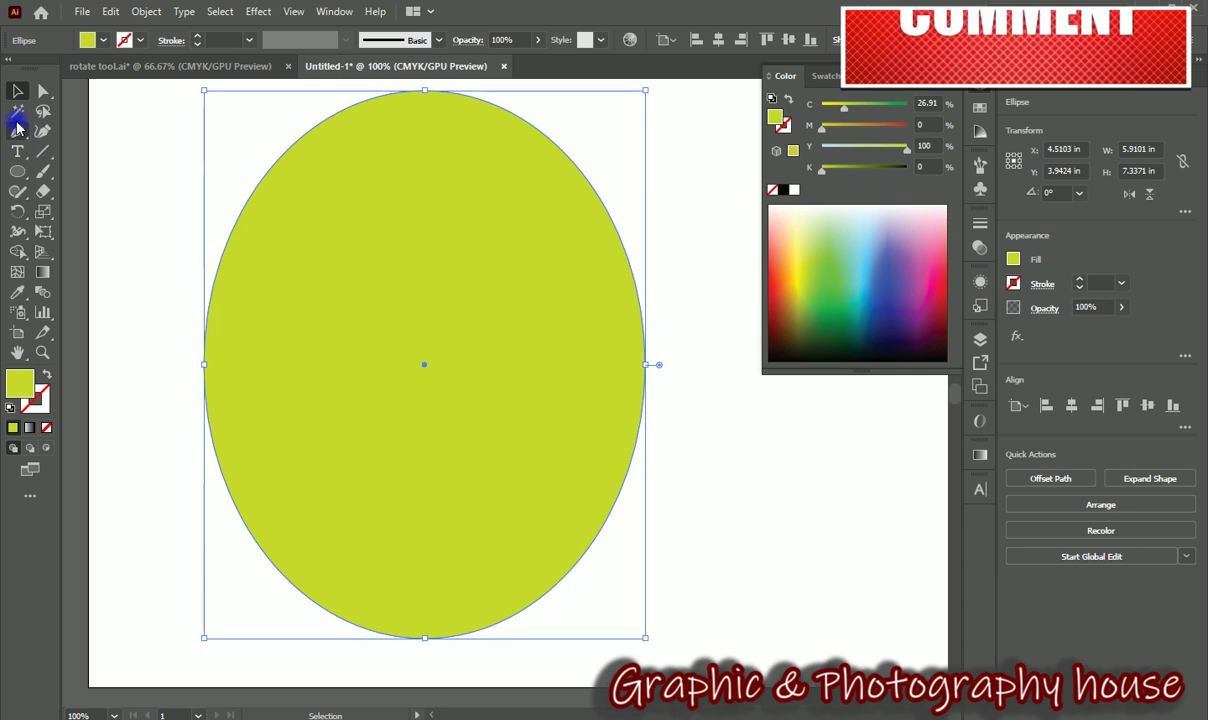
# - Move the ellipse to about X 4.81 in, Y 4.13 in
pyautogui.hotkey('ctrl', '-')
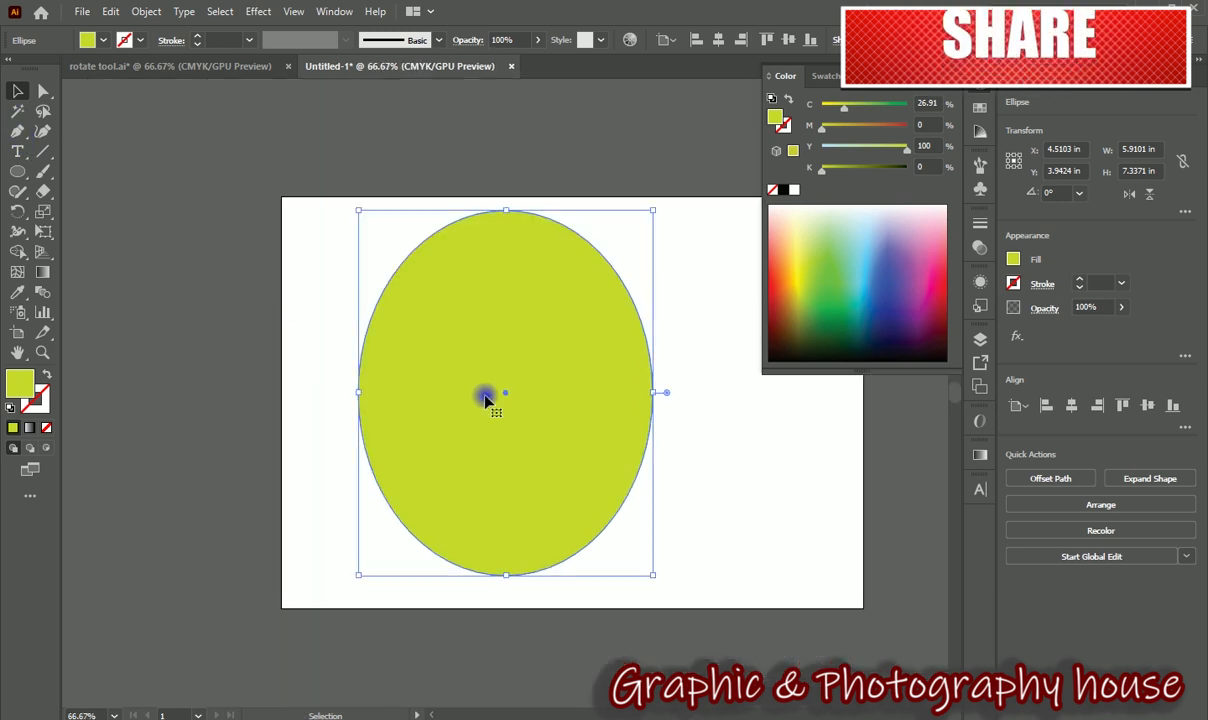
pyautogui.moveTo(437, 345); pyautogui.dragTo(191, 297)
pyautogui.moveTo(259, 326); pyautogui.dragTo(274, 340)
# - Broaden the ellipse's top by lengthening and slightly tilting the direction handles of its top anchor point
pyautogui.click(43, 91)
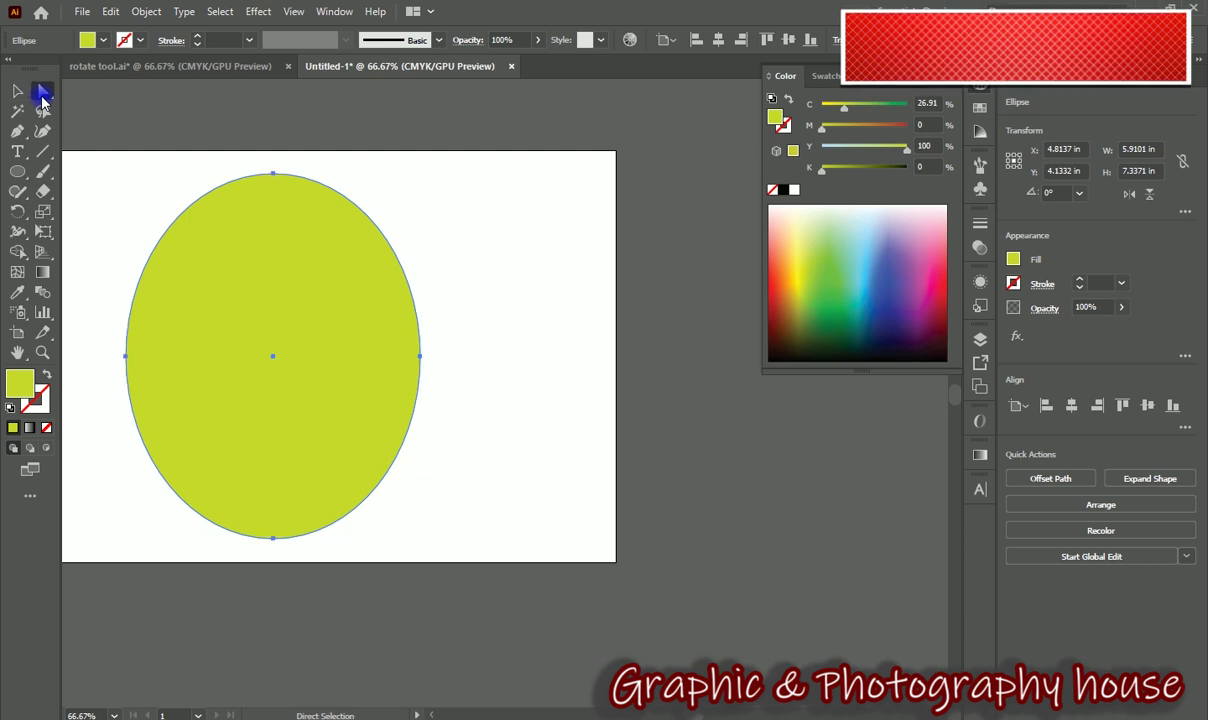
pyautogui.click(274, 176)
pyautogui.moveTo(355, 176); pyautogui.dragTo(378, 169)
pyautogui.moveTo(192, 177); pyautogui.dragTo(170, 167)
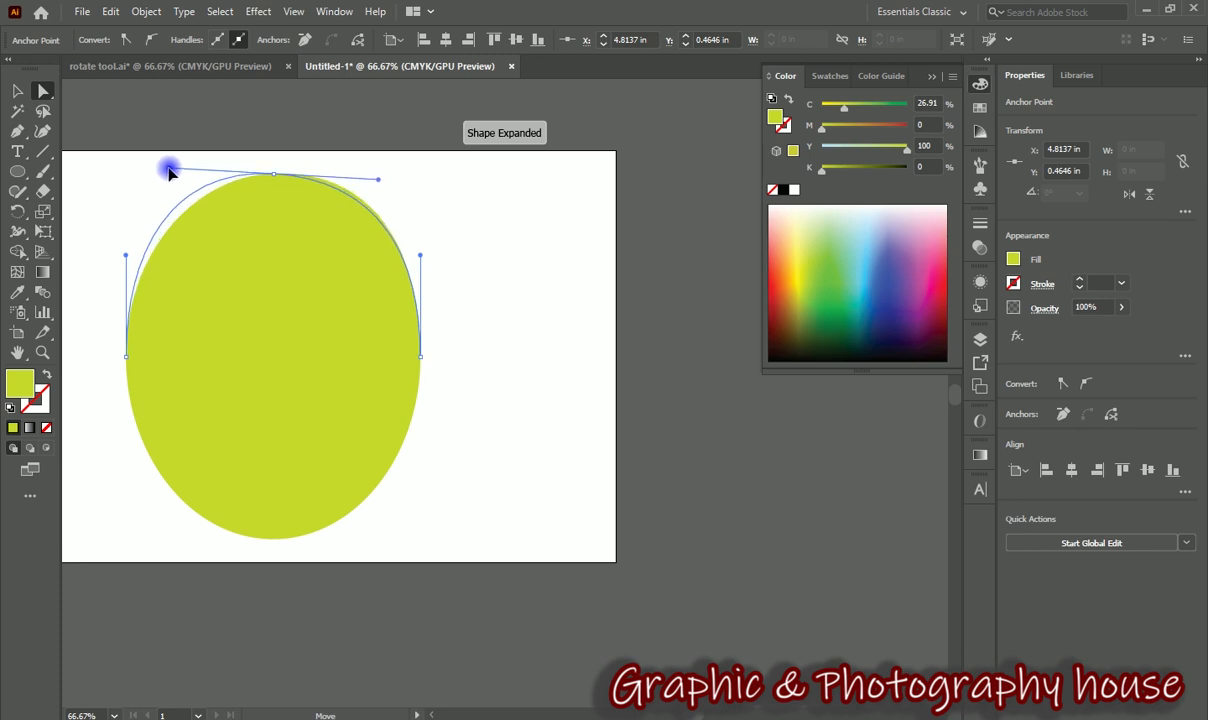
# - Tilt the direction handles of the ellipse's right anchor point and move the anchor inward to about X 6.12 in, Y 4.13 in
pyautogui.click(419, 360)
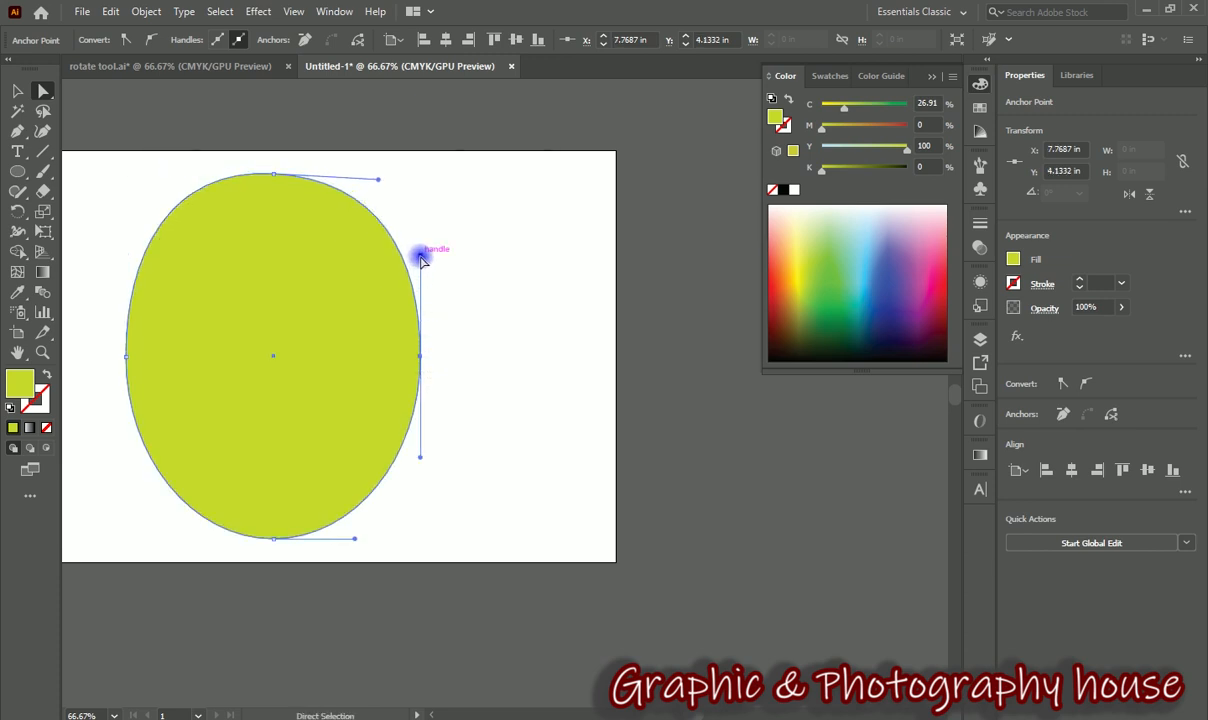
pyautogui.moveTo(421, 259); pyautogui.dragTo(464, 282)
pyautogui.moveTo(420, 356); pyautogui.dragTo(337, 353)
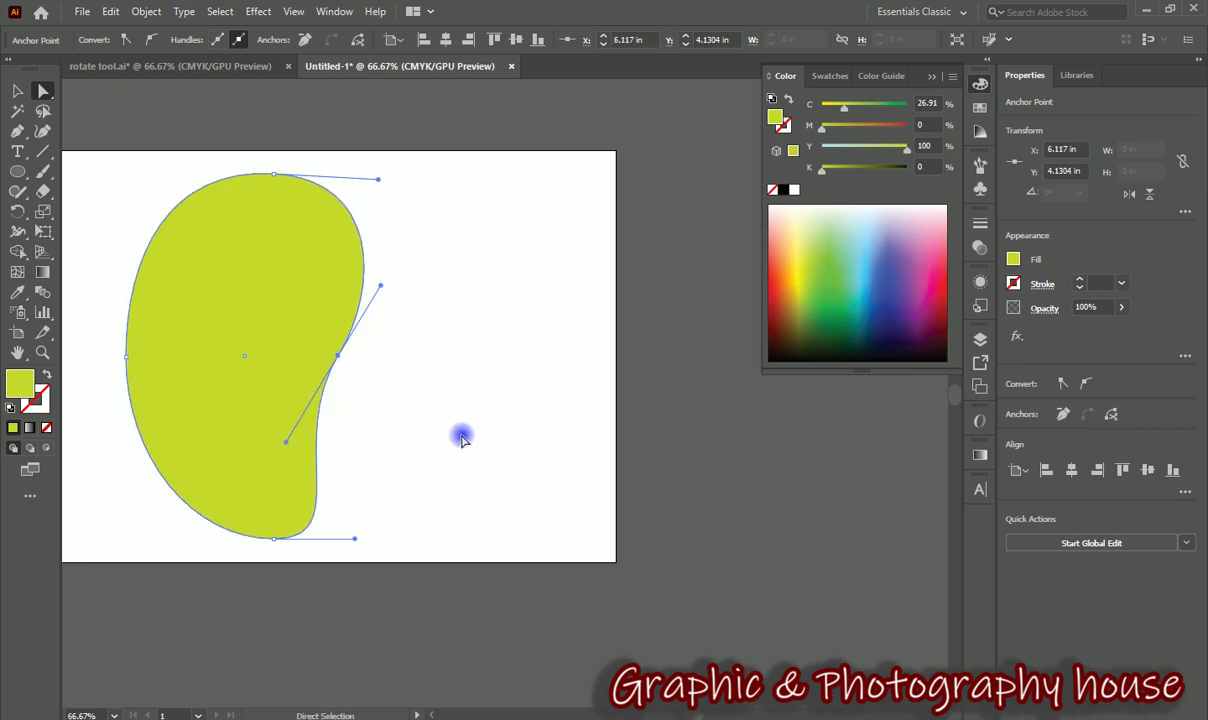
# - Move the bean-like shape to the right, then tilt its right anchor's handles further and lower that anchor to Y 4.1332 in
pyautogui.click(95, 420)
pyautogui.moveTo(215, 368); pyautogui.dragTo(415, 394)
pyautogui.click(531, 371)
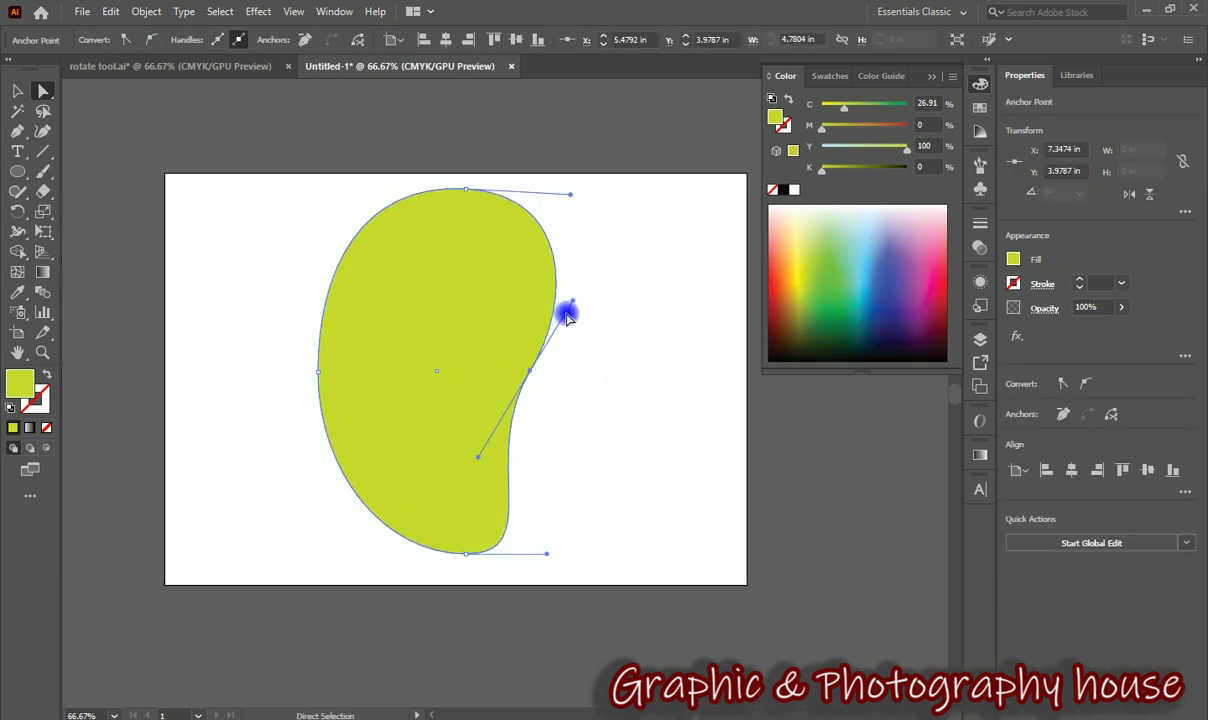
pyautogui.moveTo(575, 303); pyautogui.dragTo(575, 313)
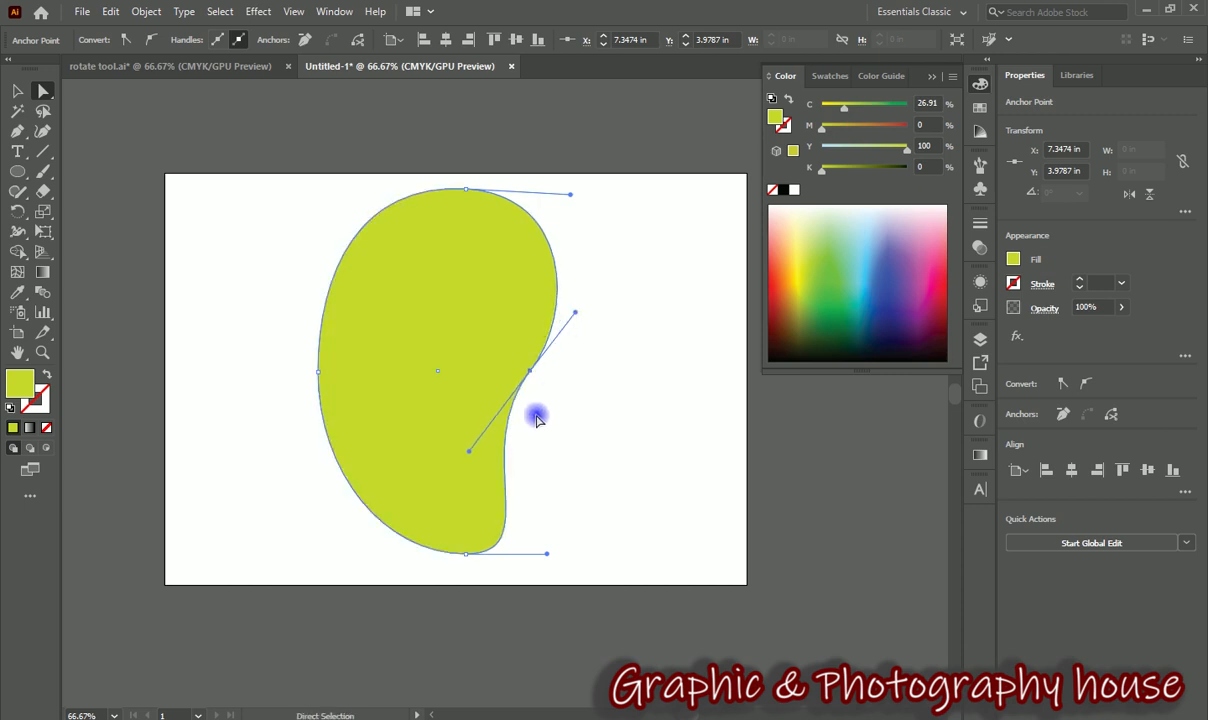
pyautogui.moveTo(531, 374); pyautogui.dragTo(531, 383)
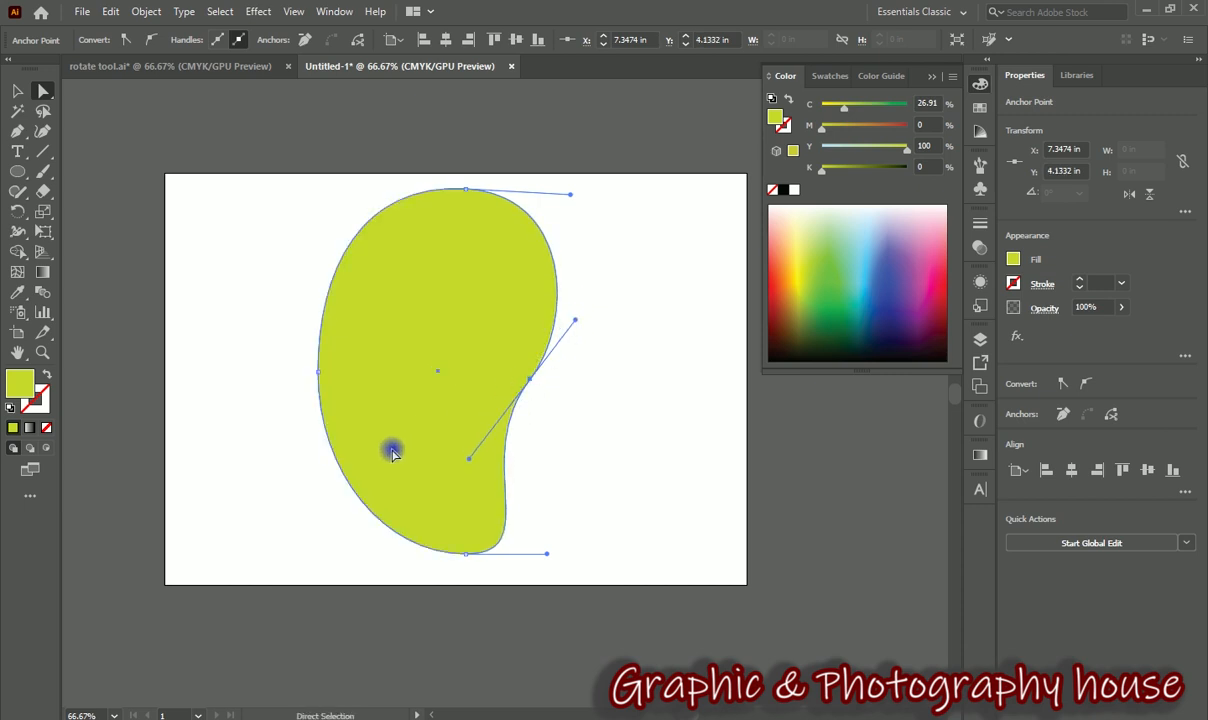
# - Adjust the bottom anchor's right handle slightly and move the whole shape to about X 4.41 in, Y 4.13 in
pyautogui.click(466, 555)
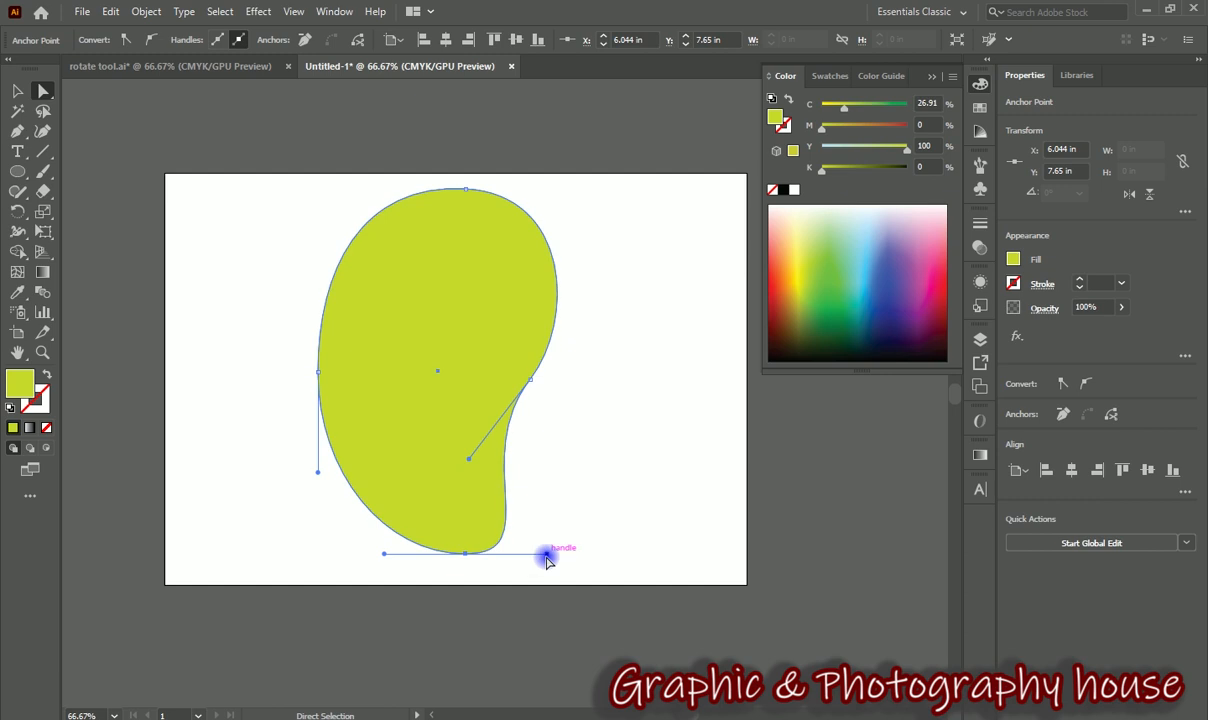
pyautogui.moveTo(548, 552); pyautogui.dragTo(548, 548)
pyautogui.click(17, 91)
pyautogui.click(221, 373)
pyautogui.moveTo(462, 369); pyautogui.dragTo(408, 378)
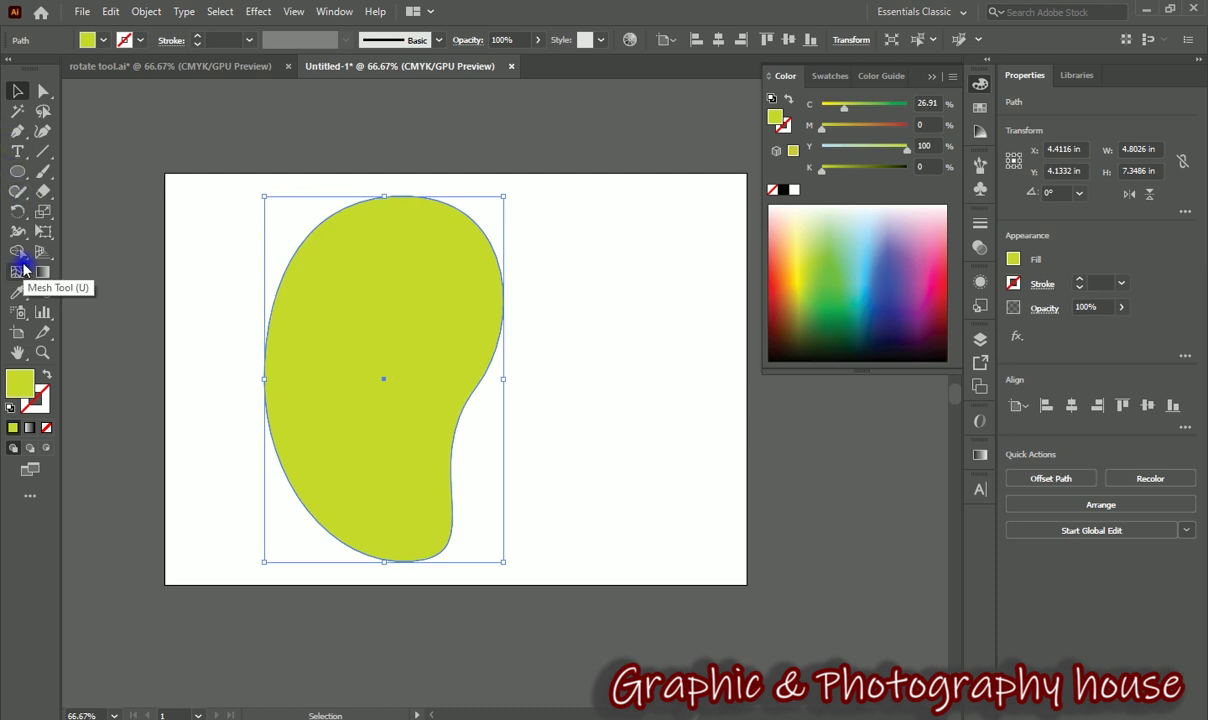
# - Add mesh points at the green shape's lower-right edge, upper-left area and lower-right interior, then deselect it
pyautogui.click(22, 273)
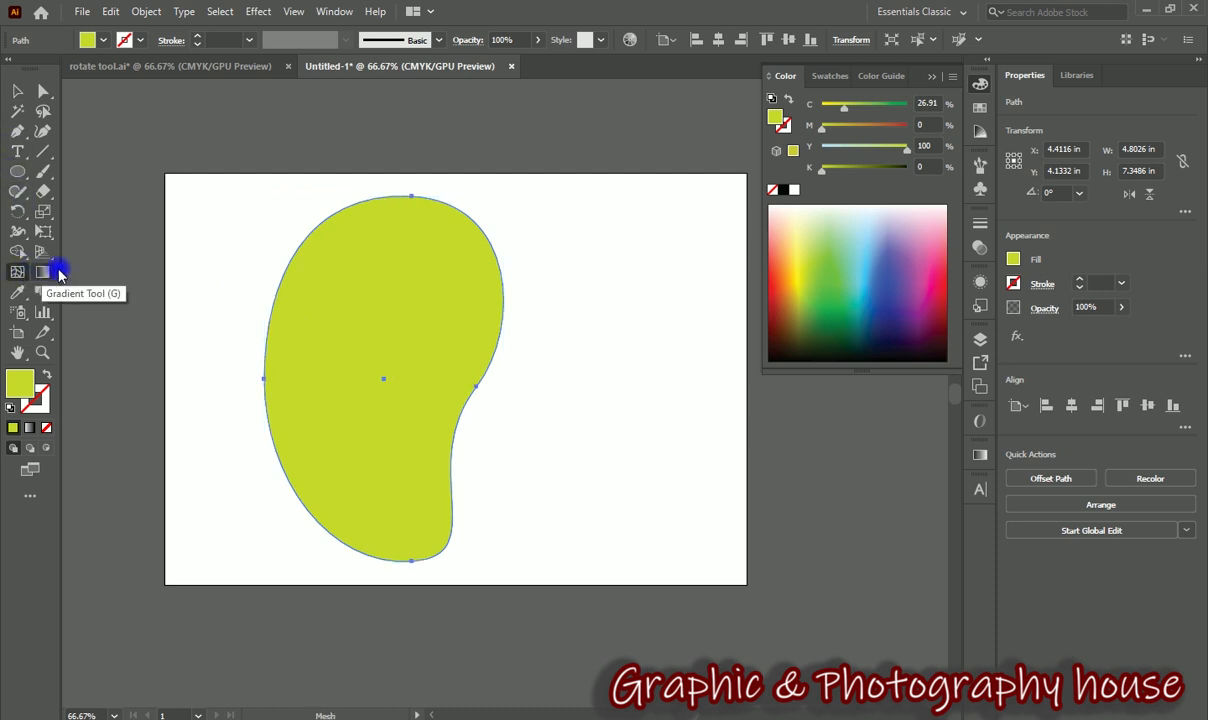
pyautogui.click(455, 483)
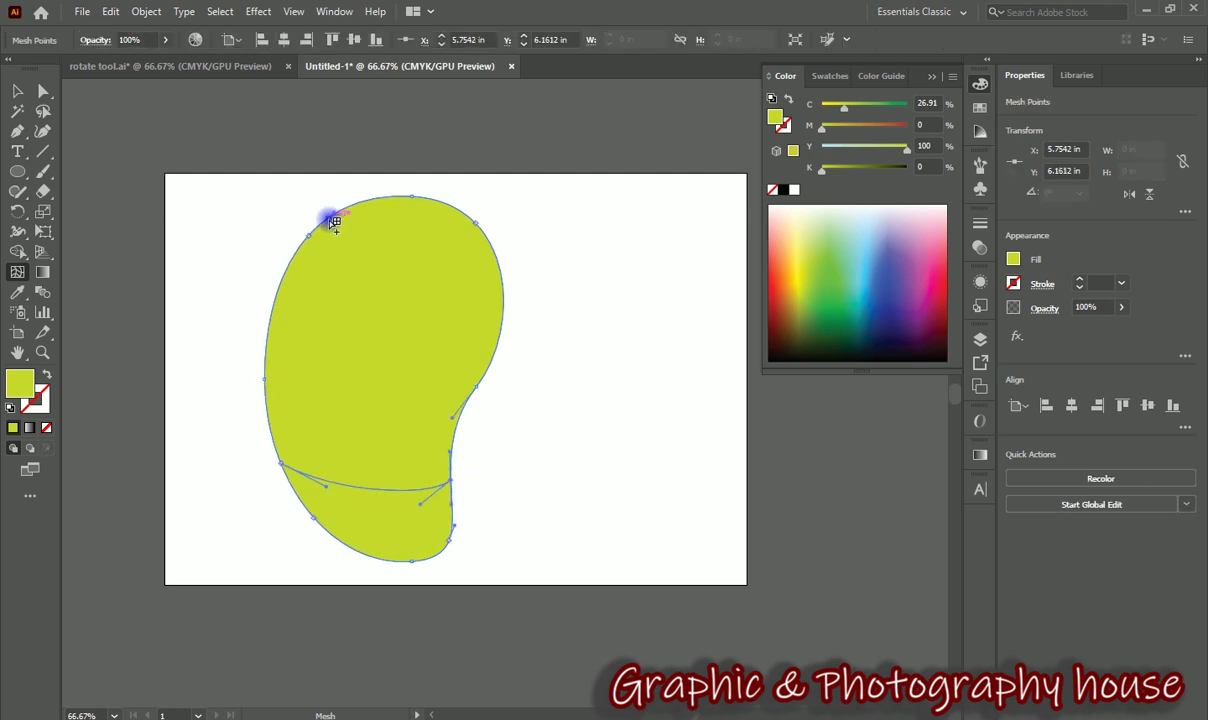
pyautogui.click(315, 259)
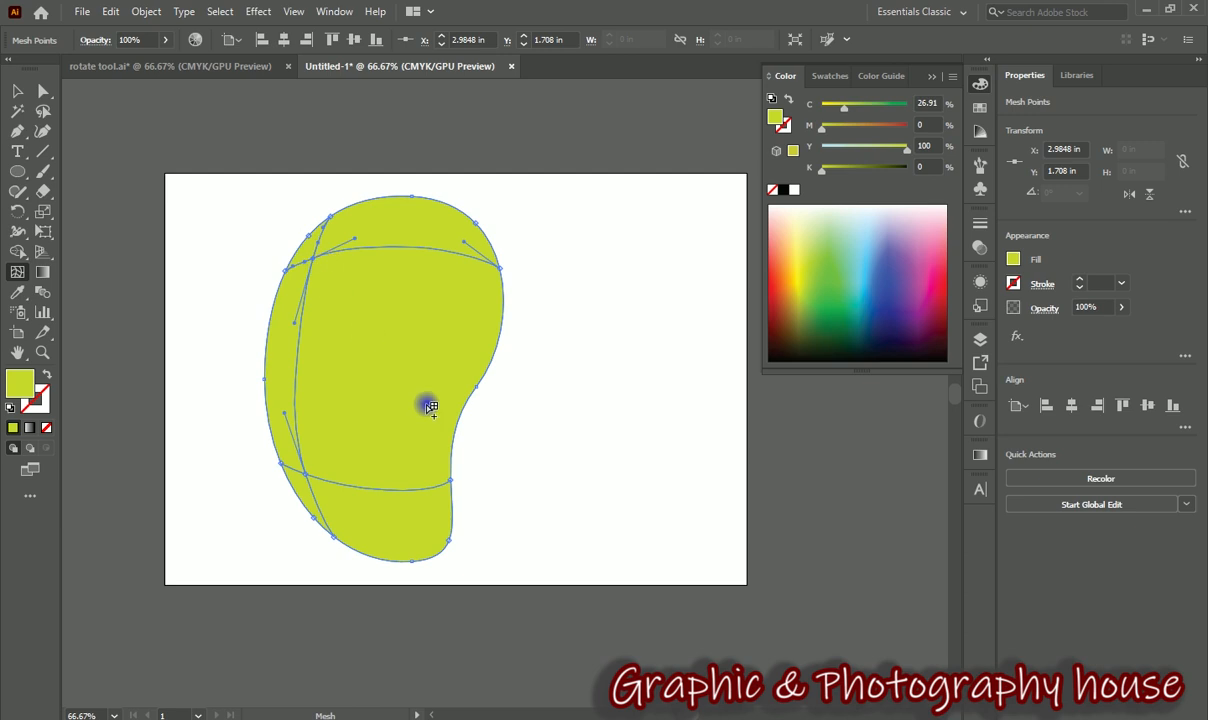
pyautogui.click(440, 488)
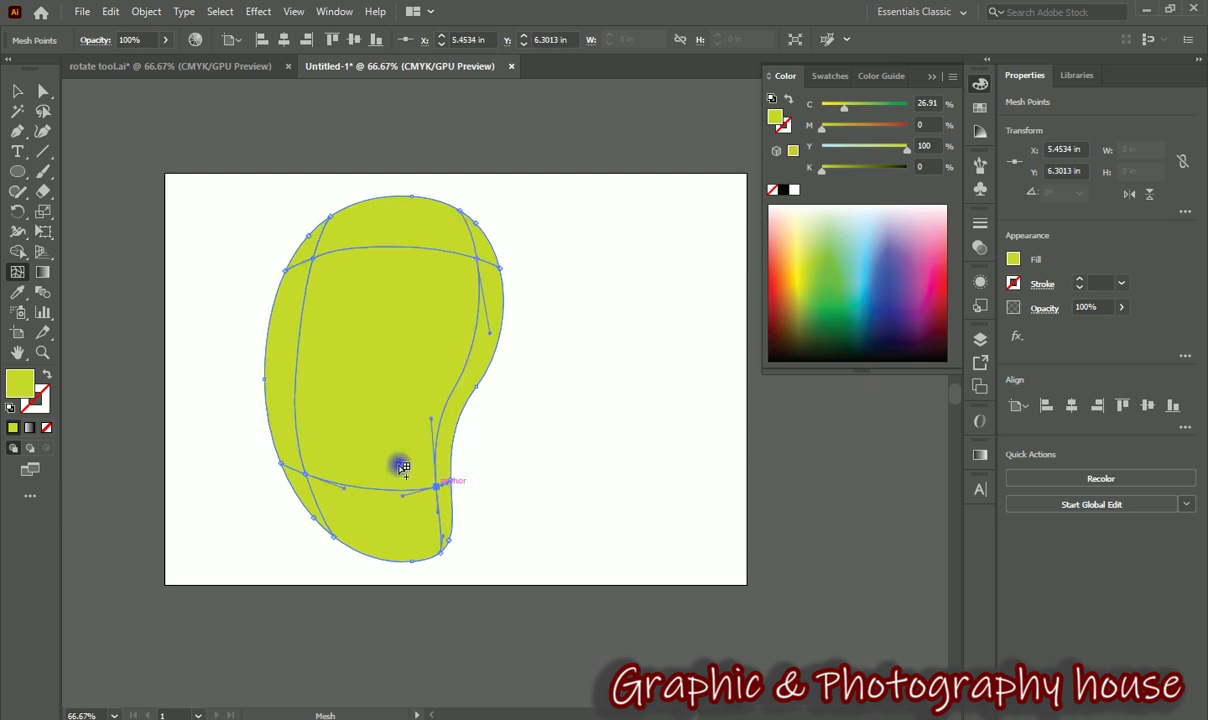
pyautogui.click(14, 91)
pyautogui.click(210, 493)
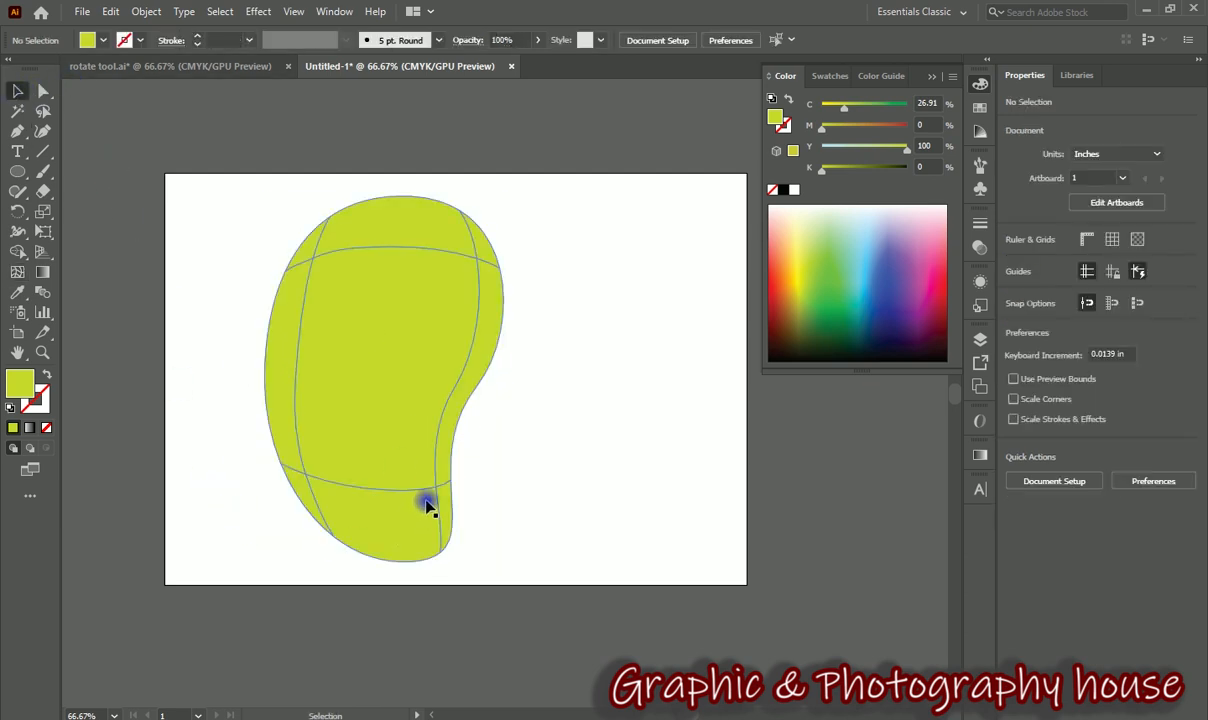
# - Recolor the green shape's lower-right interior mesh point orange-brown by setting magenta to 63% and yellow to 98%
pyautogui.click(43, 90)
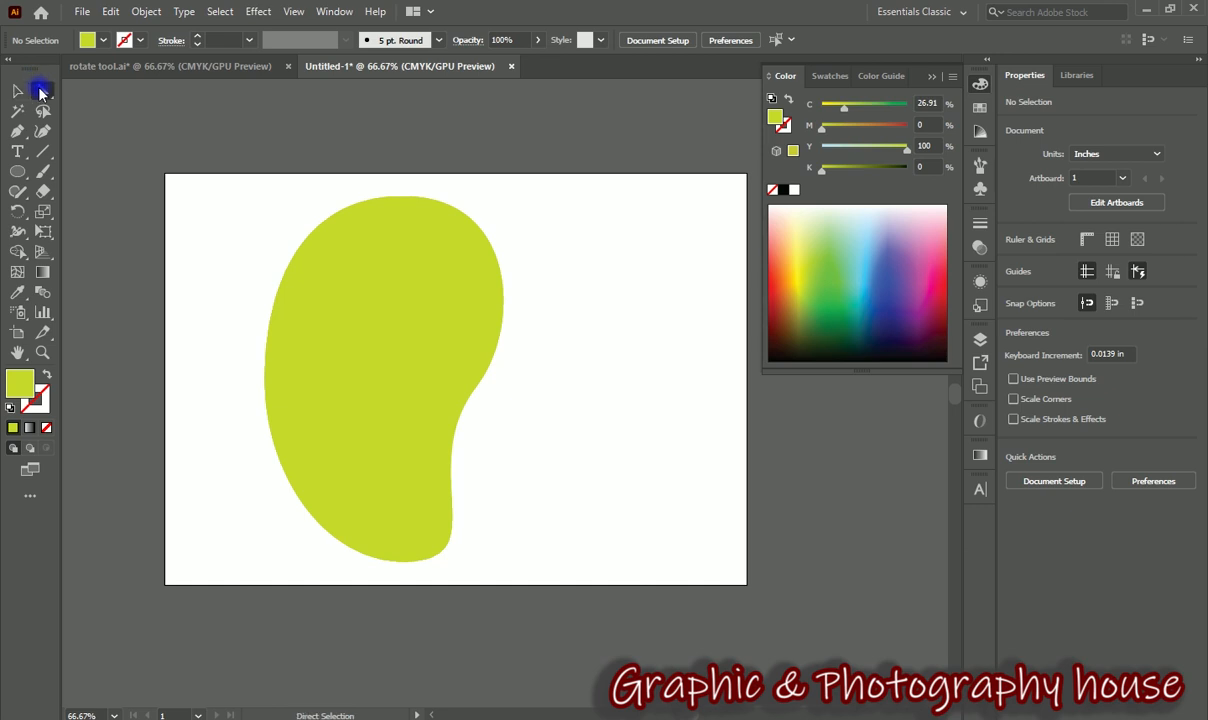
pyautogui.click(17, 271)
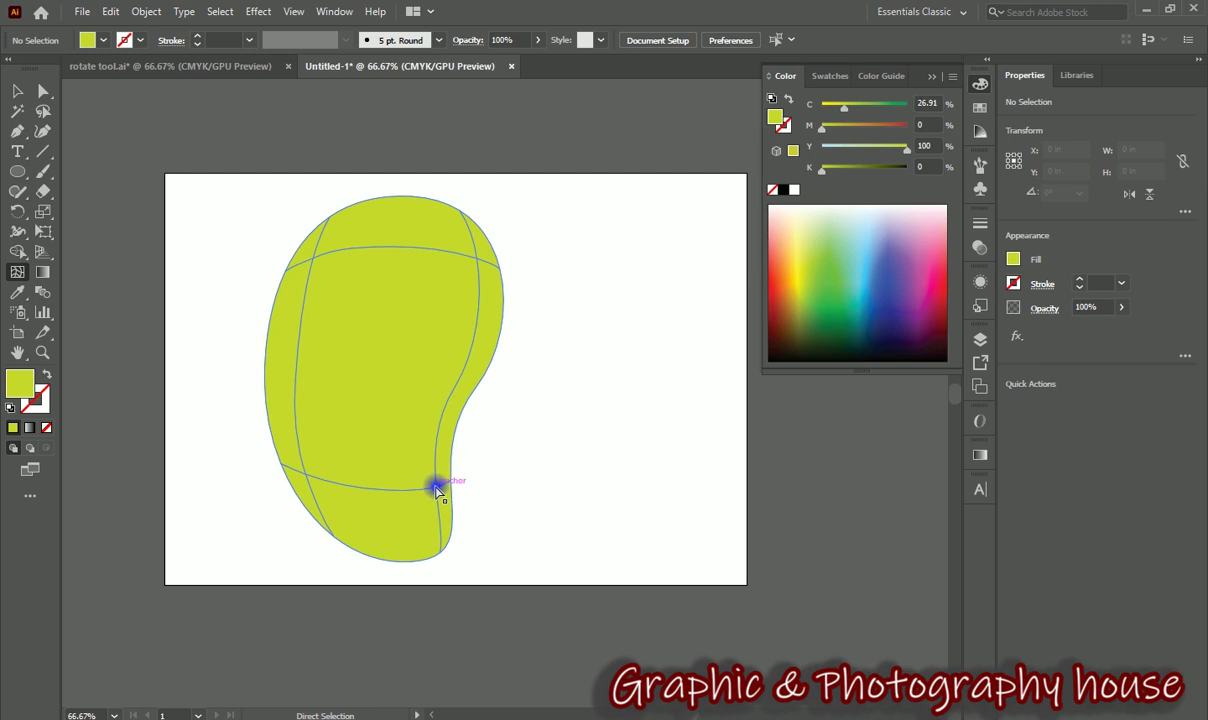
pyautogui.click(437, 488)
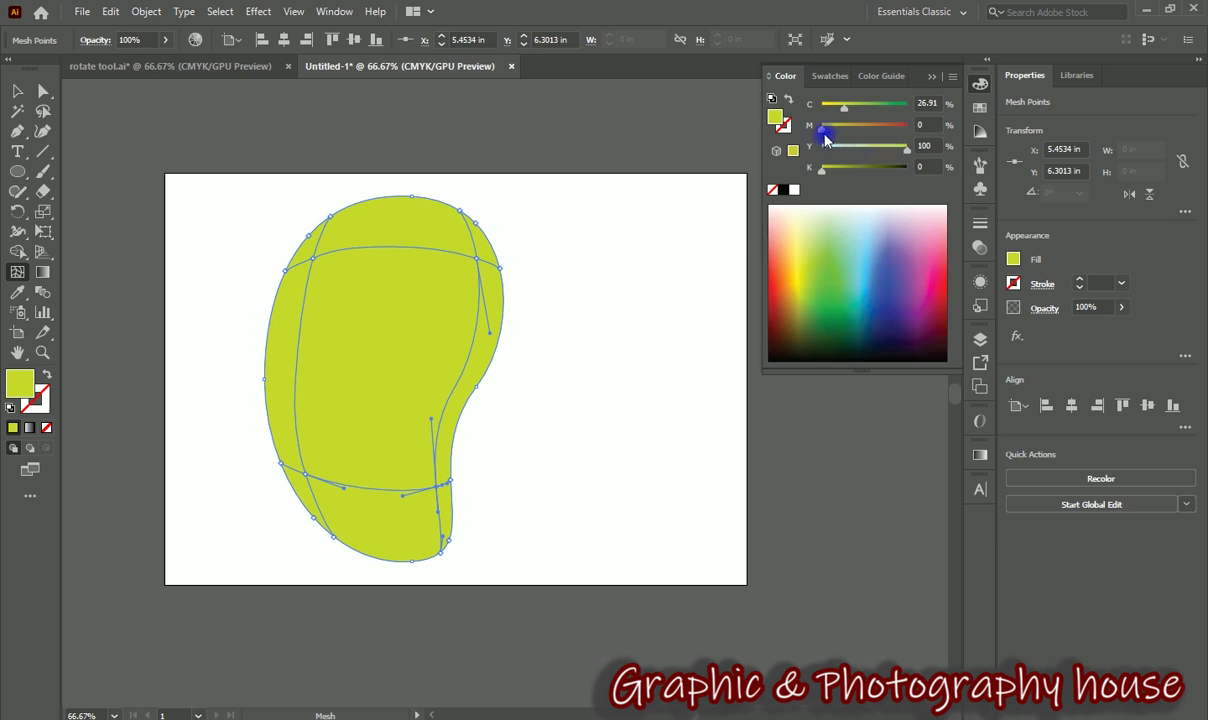
pyautogui.moveTo(824, 136); pyautogui.dragTo(889, 138)
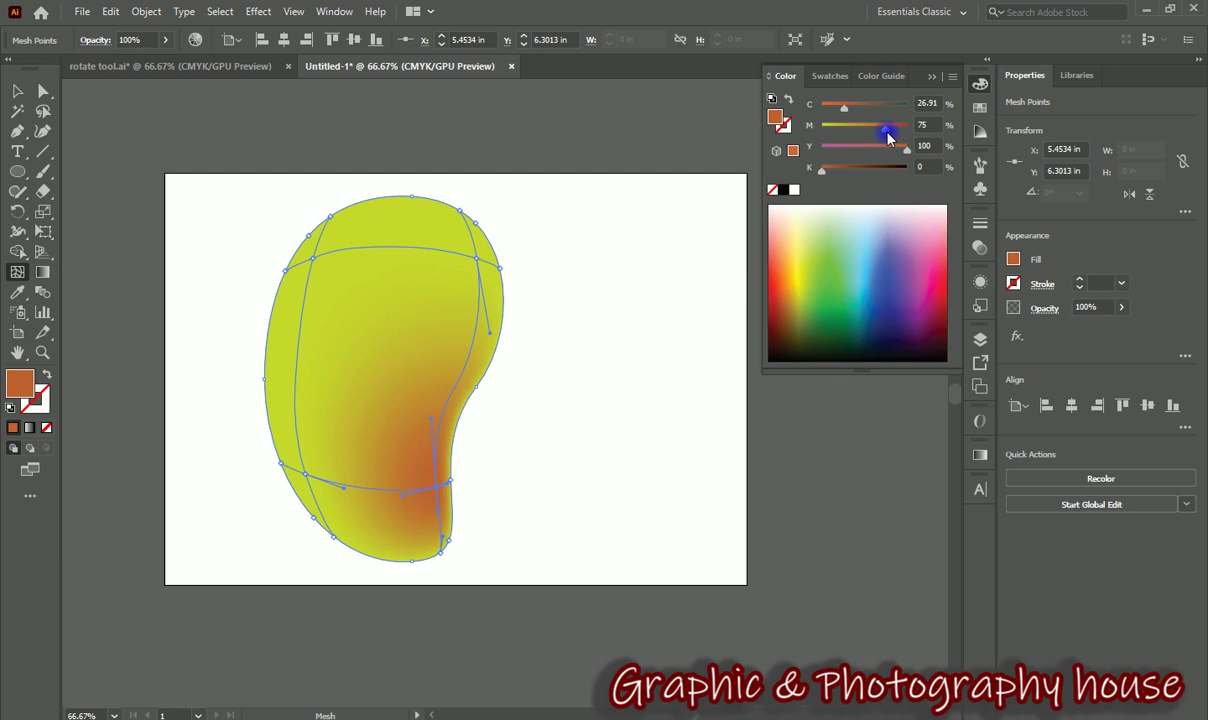
pyautogui.moveTo(883, 138); pyautogui.dragTo(906, 155)
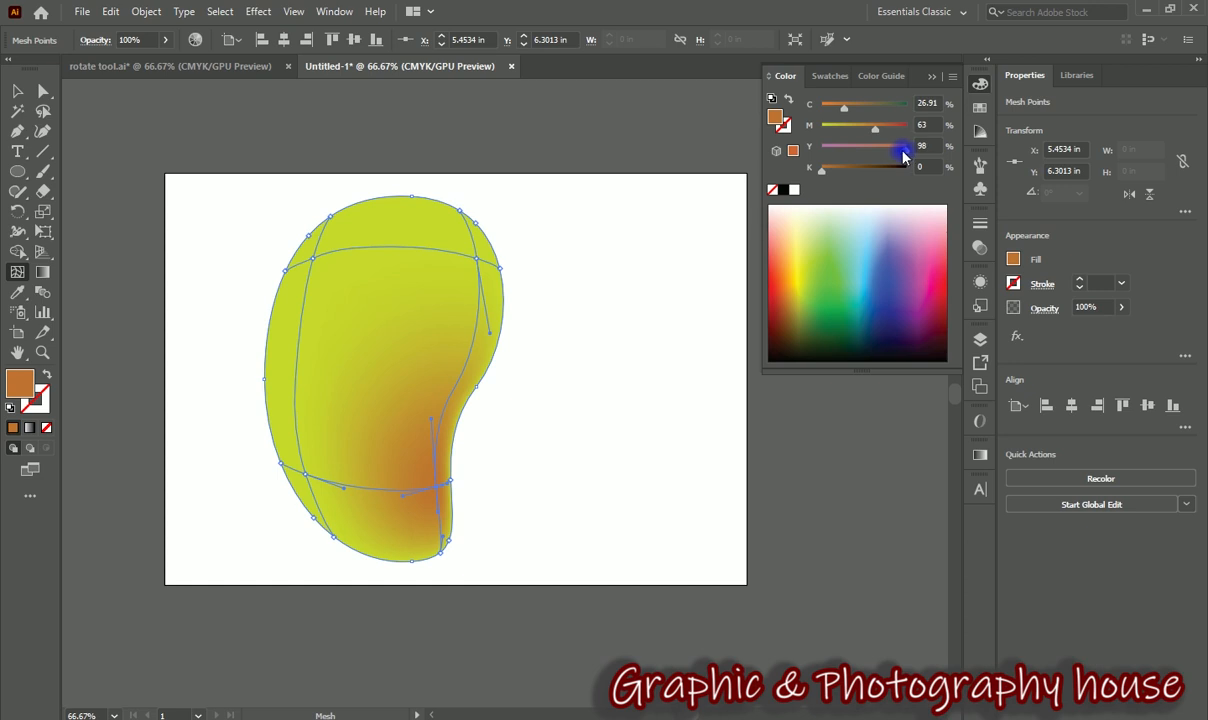
# - Recolor the shape's upper-left interior mesh point golden by setting magenta to 33%, and deselect the shape
pyautogui.click(313, 258)
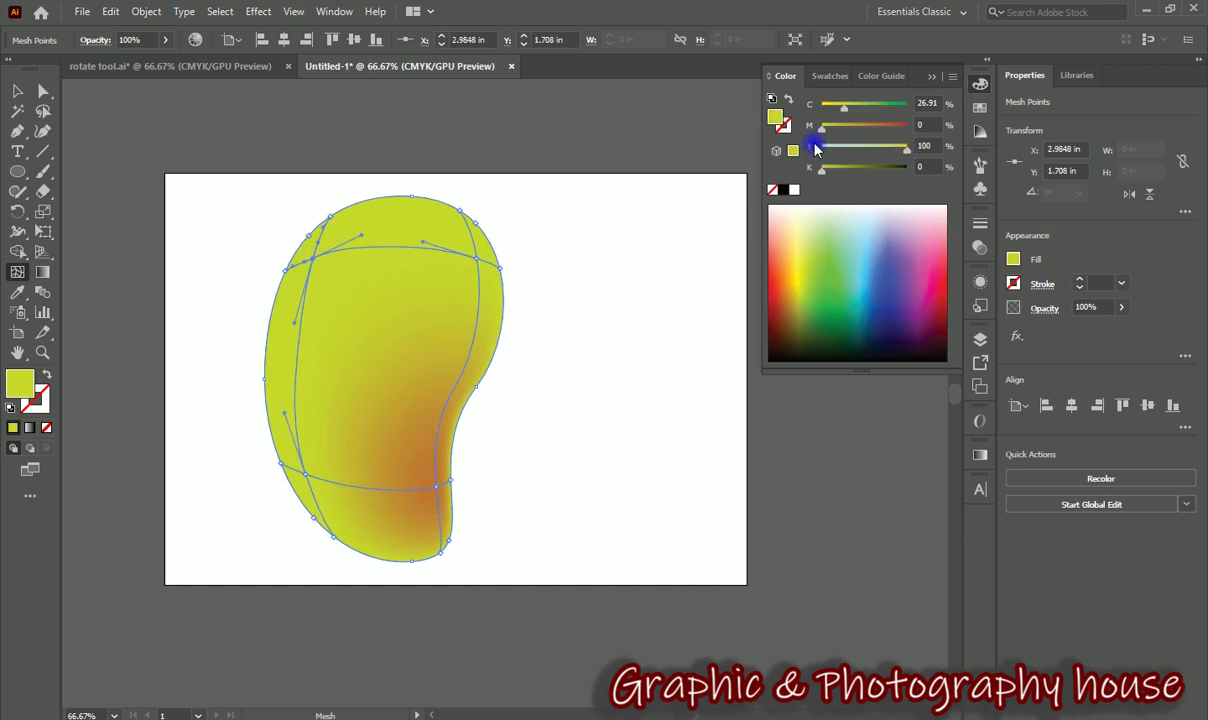
pyautogui.moveTo(823, 136); pyautogui.dragTo(836, 136)
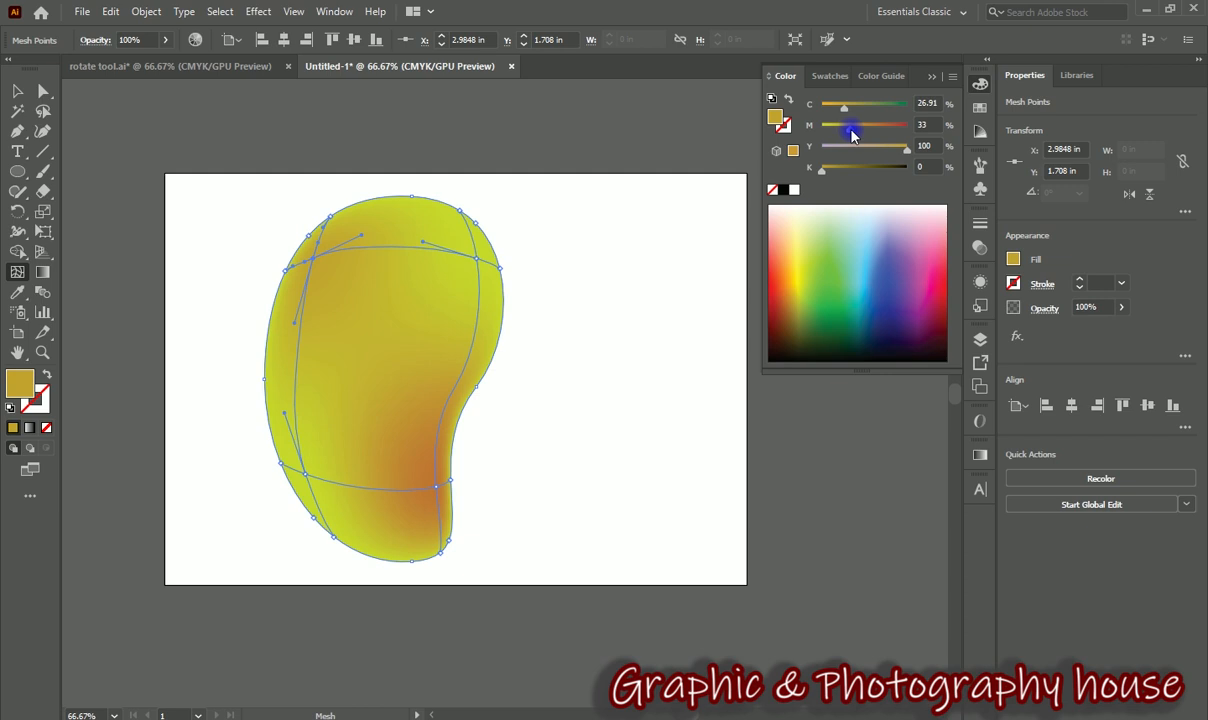
pyautogui.click(22, 91)
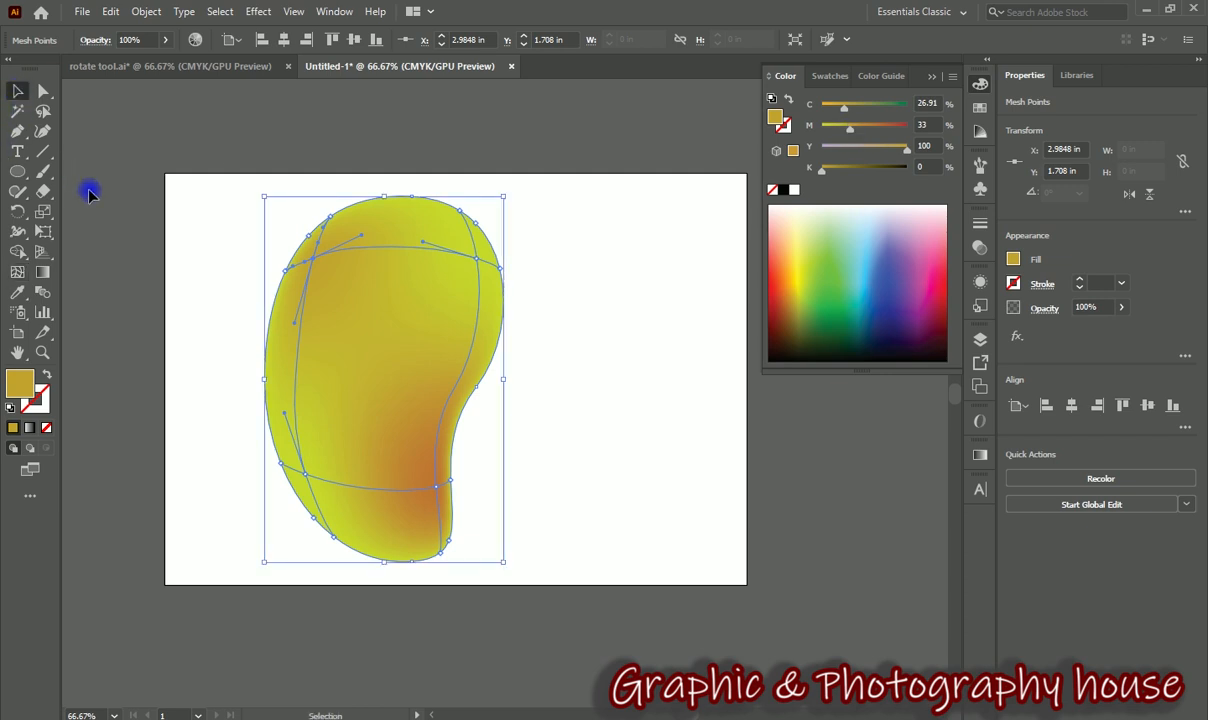
pyautogui.click(160, 460)
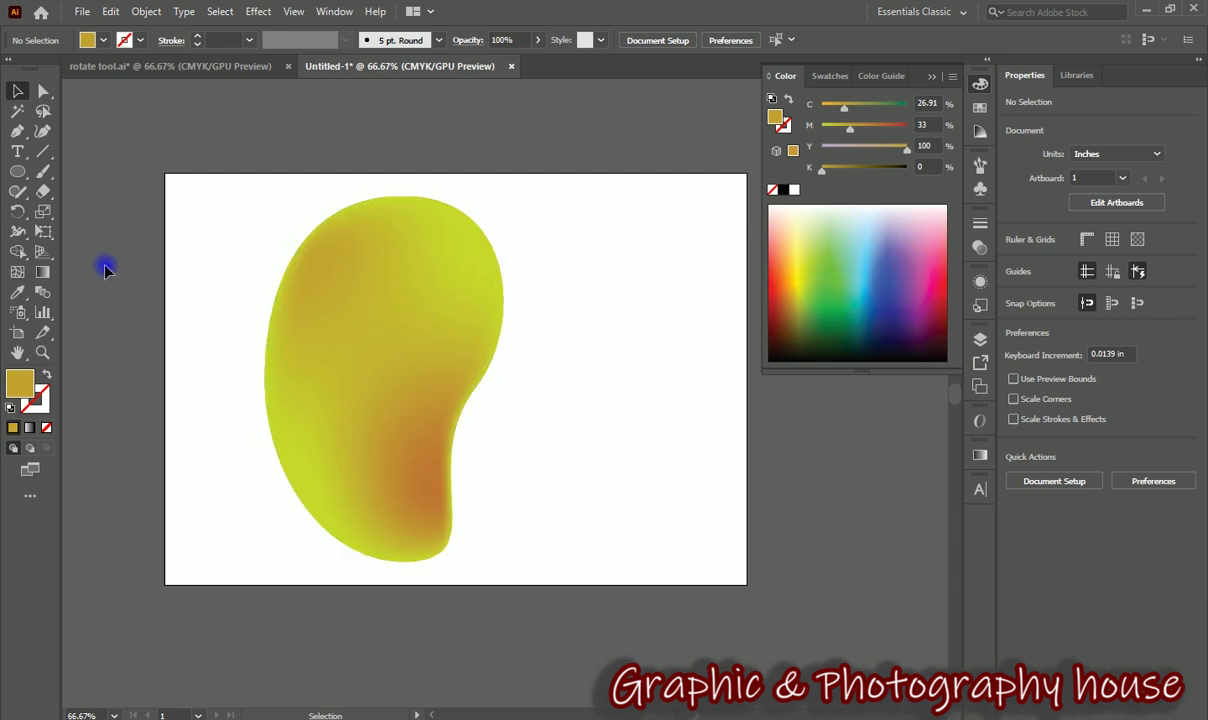
# - Draw an ellipse about 5.56 in wide and 4.31 in high beside the bean-like shape, extending past the artboard's edge
pyautogui.click(13, 172)
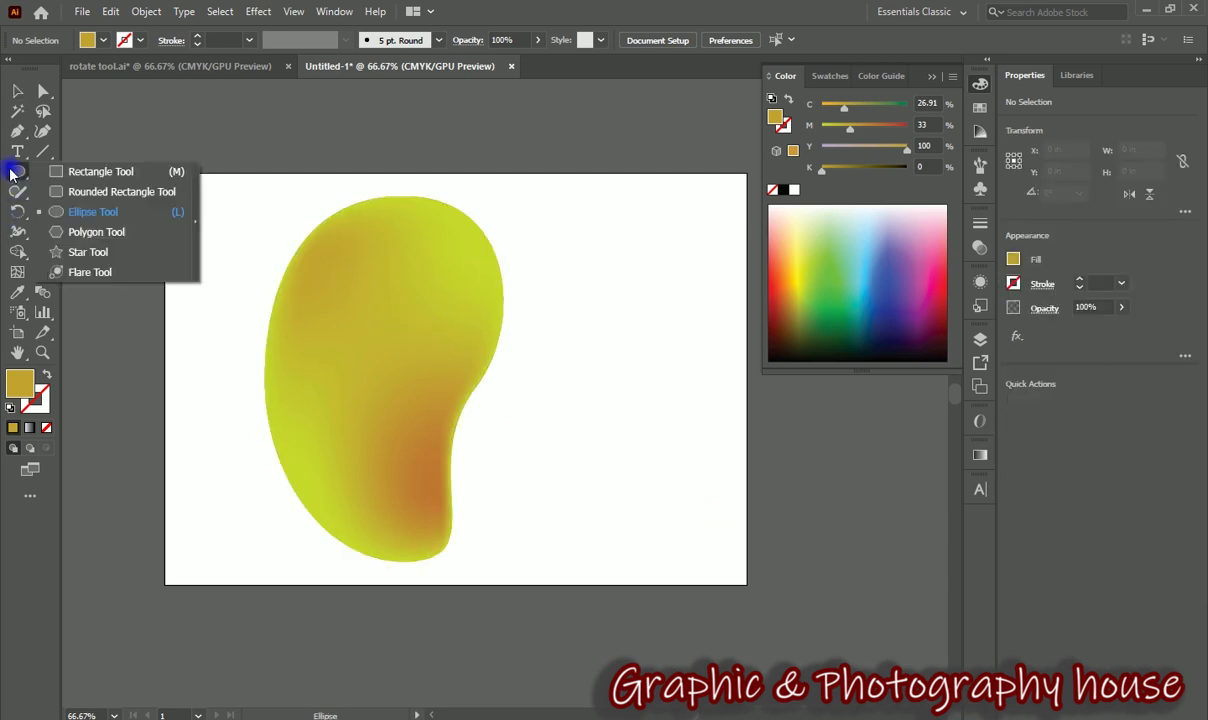
pyautogui.click(65, 206)
pyautogui.moveTo(527, 328); pyautogui.dragTo(804, 542)
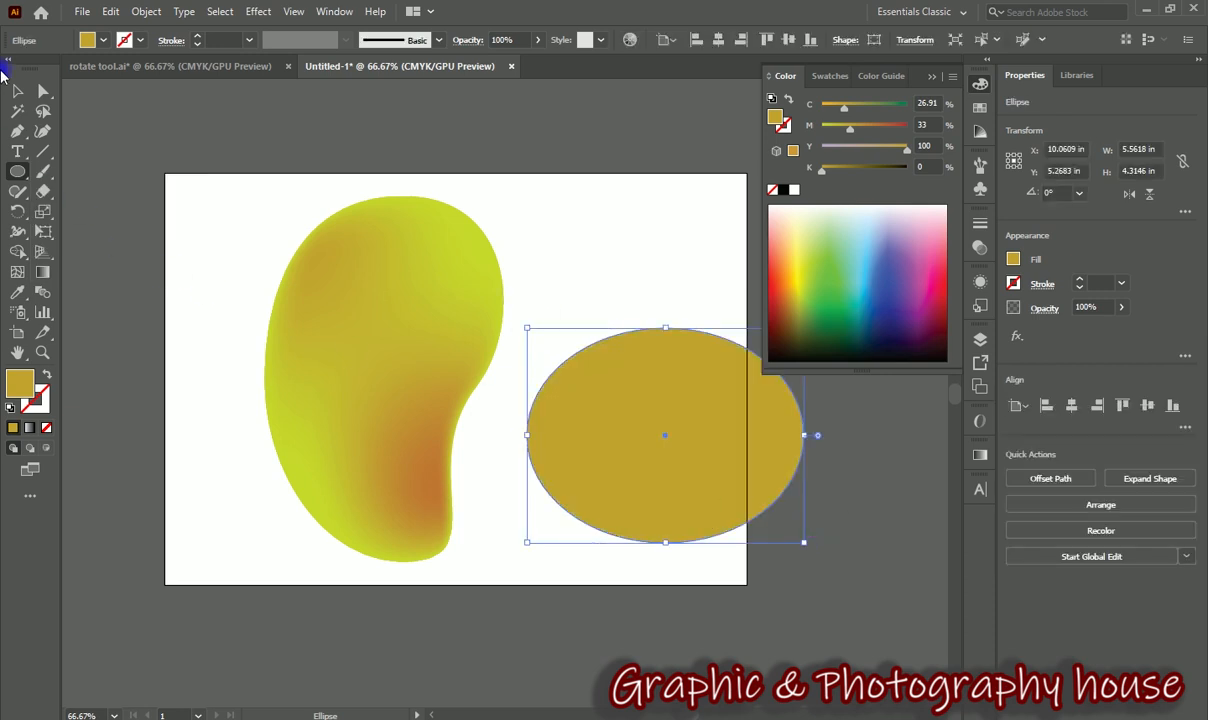
# - Convert the ellipse's right and left anchor points to sharp corners to form a pointed leaf outline
pyautogui.press('a')
pyautogui.click(25, 138)
pyautogui.click(60, 187)
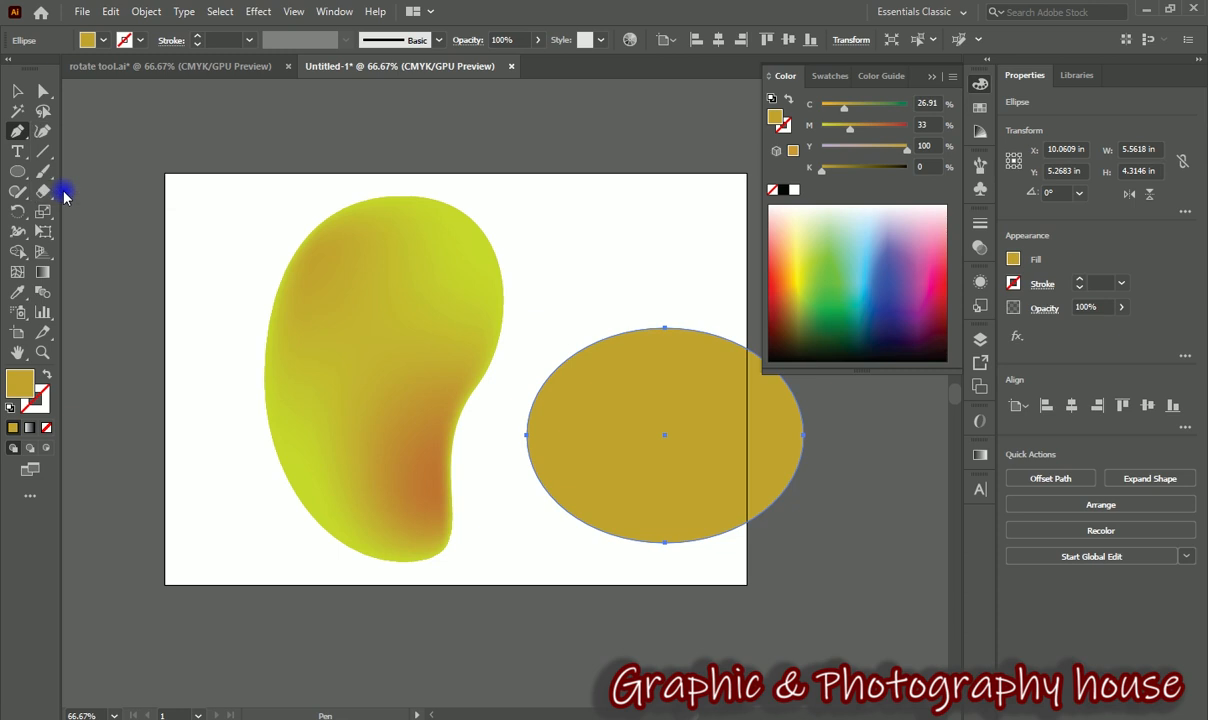
pyautogui.click(802, 436)
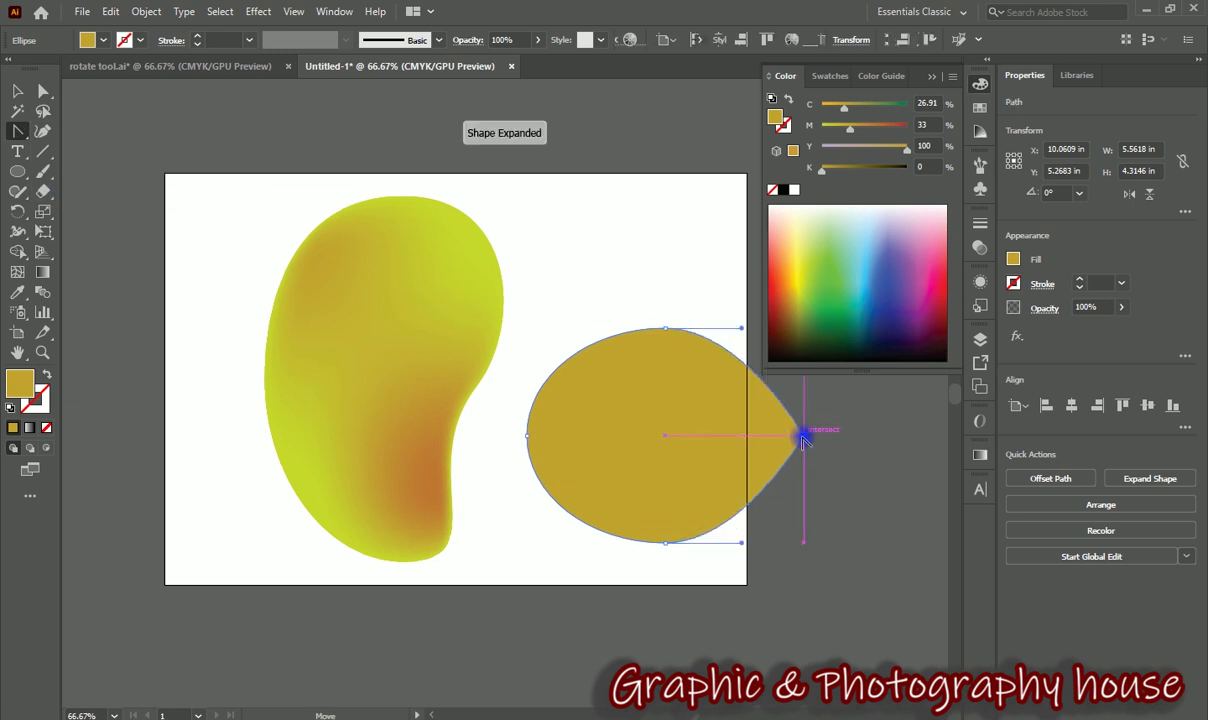
pyautogui.click(527, 436)
pyautogui.click(15, 92)
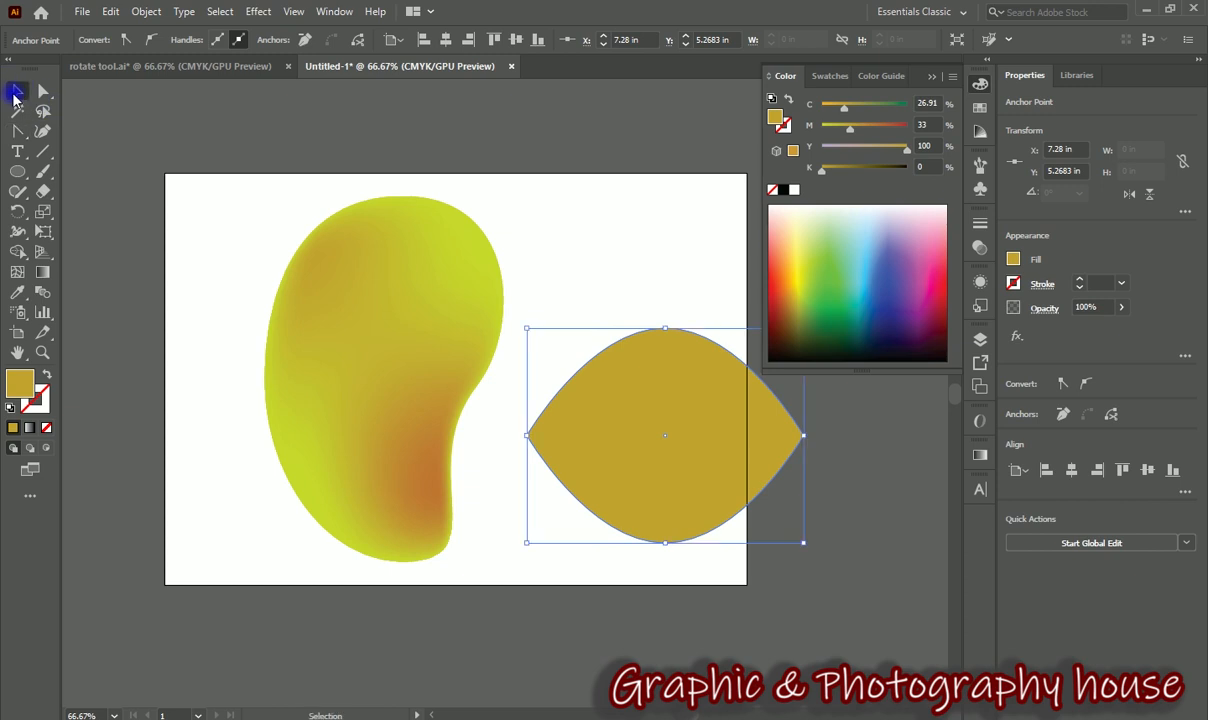
# - Flatten the leaf outline and rotate it to a steep diagonal centred at about X 8.93 in, Y 4.3 in
pyautogui.moveTo(664, 543); pyautogui.dragTo(665, 455)
pyautogui.moveTo(679, 383); pyautogui.dragTo(548, 400)
pyautogui.moveTo(679, 481); pyautogui.dragTo(686, 342)
pyautogui.moveTo(531, 406); pyautogui.dragTo(561, 379)
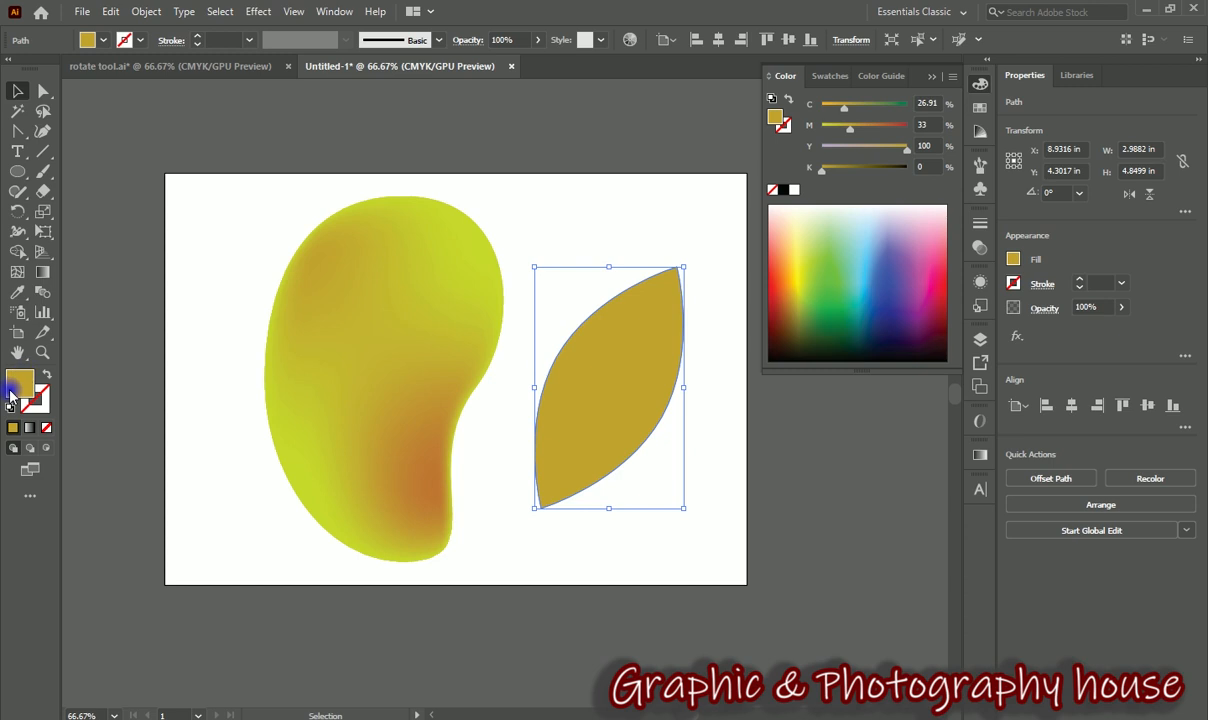
# - Fill the leaf with green 467541, then rotate it about 24° to stand nearly upright at X 9.2 in, Y 4.07 in
pyautogui.doubleClick(17, 385)
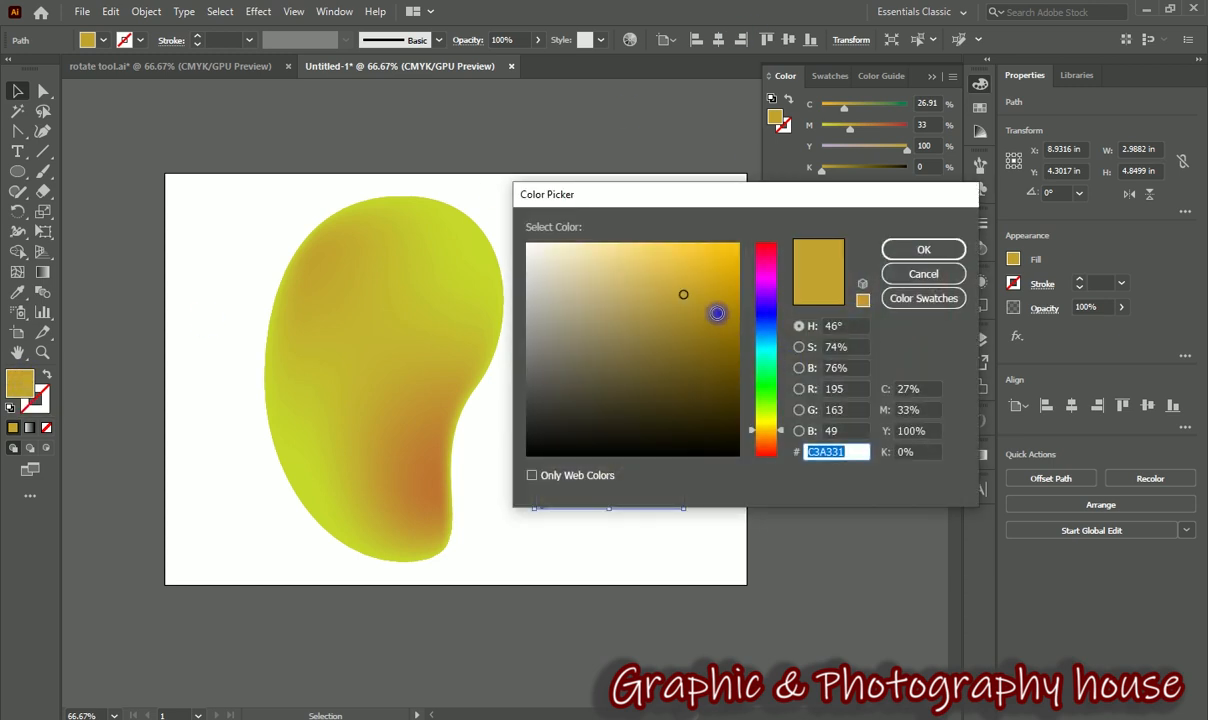
pyautogui.moveTo(594, 334); pyautogui.dragTo(621, 356)
pyautogui.moveTo(765, 378); pyautogui.dragTo(767, 396)
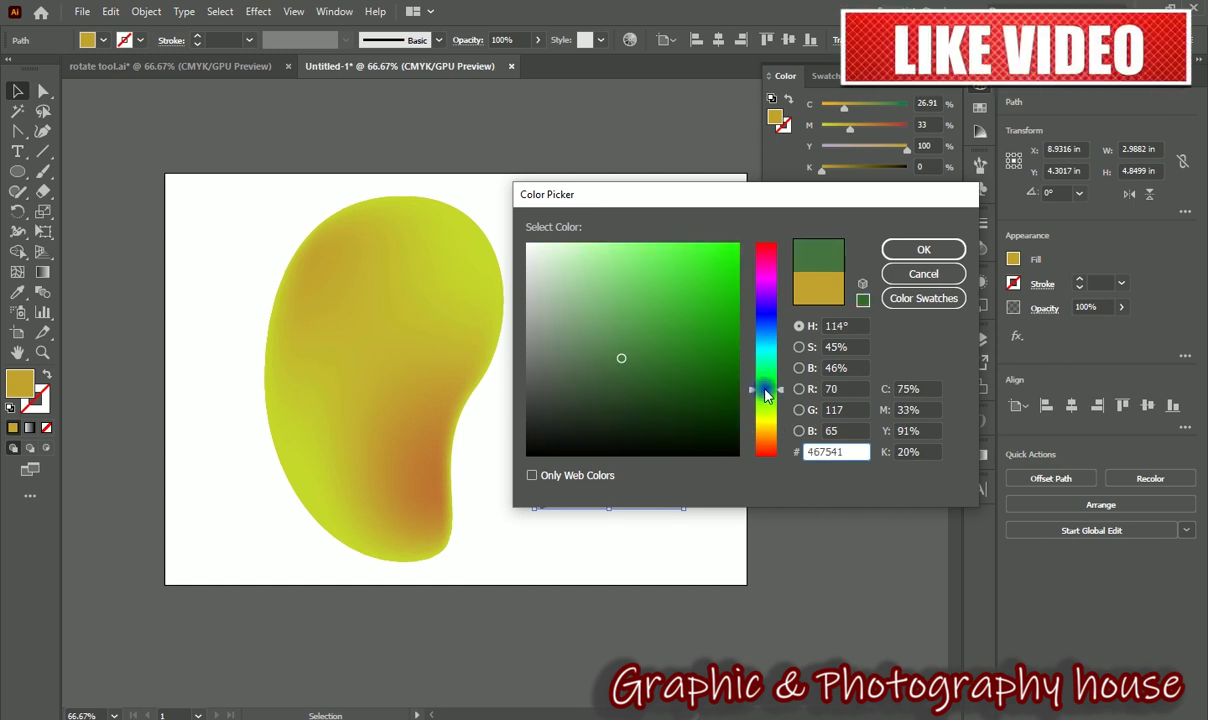
pyautogui.click(905, 251)
pyautogui.moveTo(701, 520); pyautogui.dragTo(733, 469)
pyautogui.moveTo(619, 398); pyautogui.dragTo(621, 391)
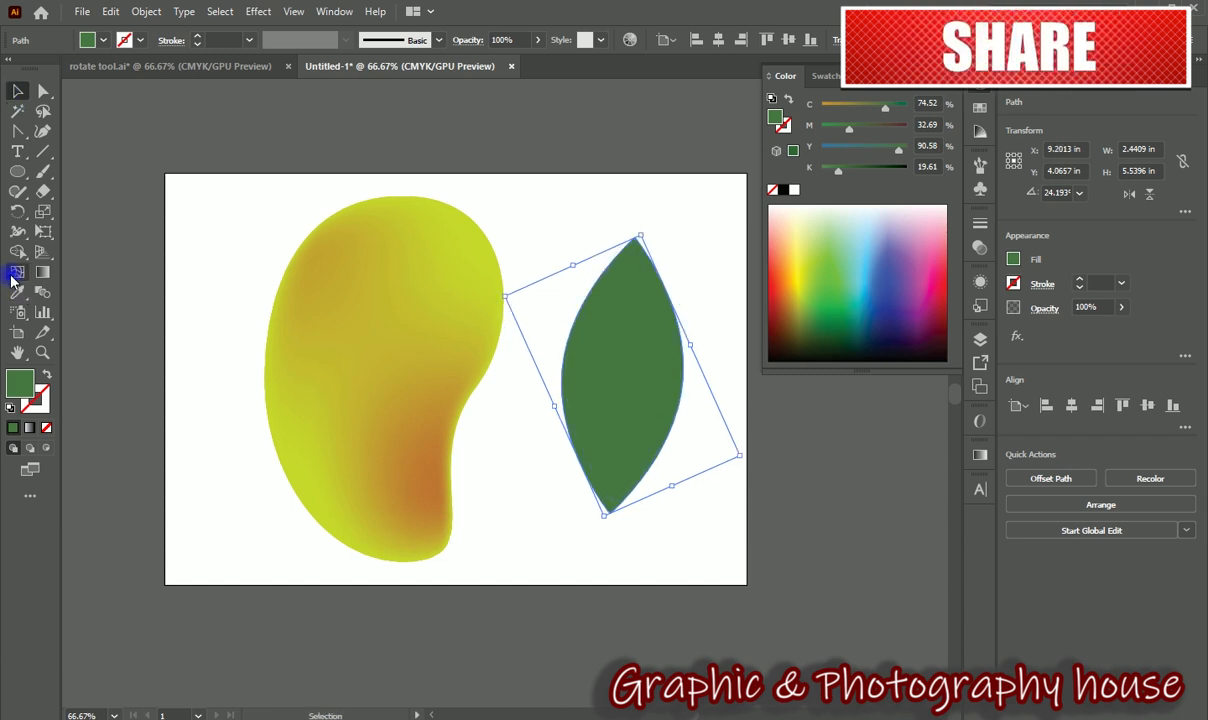
# - Add mesh points along the leaf's left and right edges and inside its upper-left area to build diagonal mesh lines
pyautogui.click(16, 272)
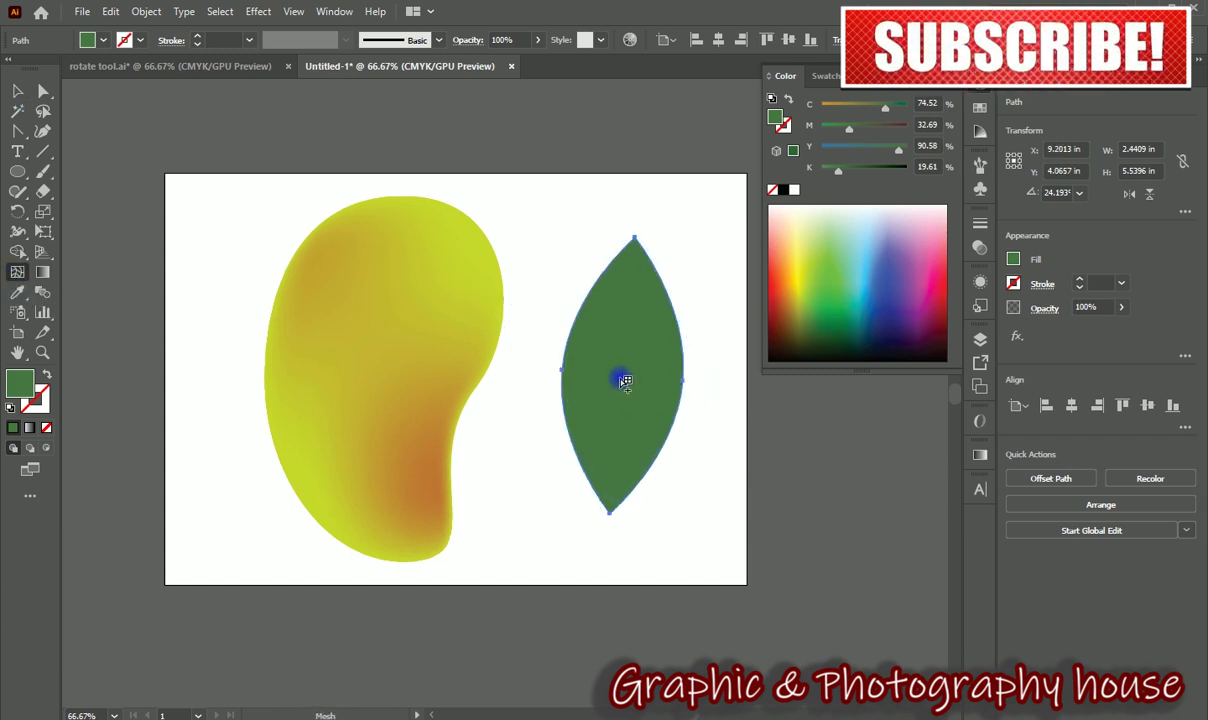
pyautogui.hotkey('ctrl', '=')
pyautogui.hotkey('ctrl', '=')
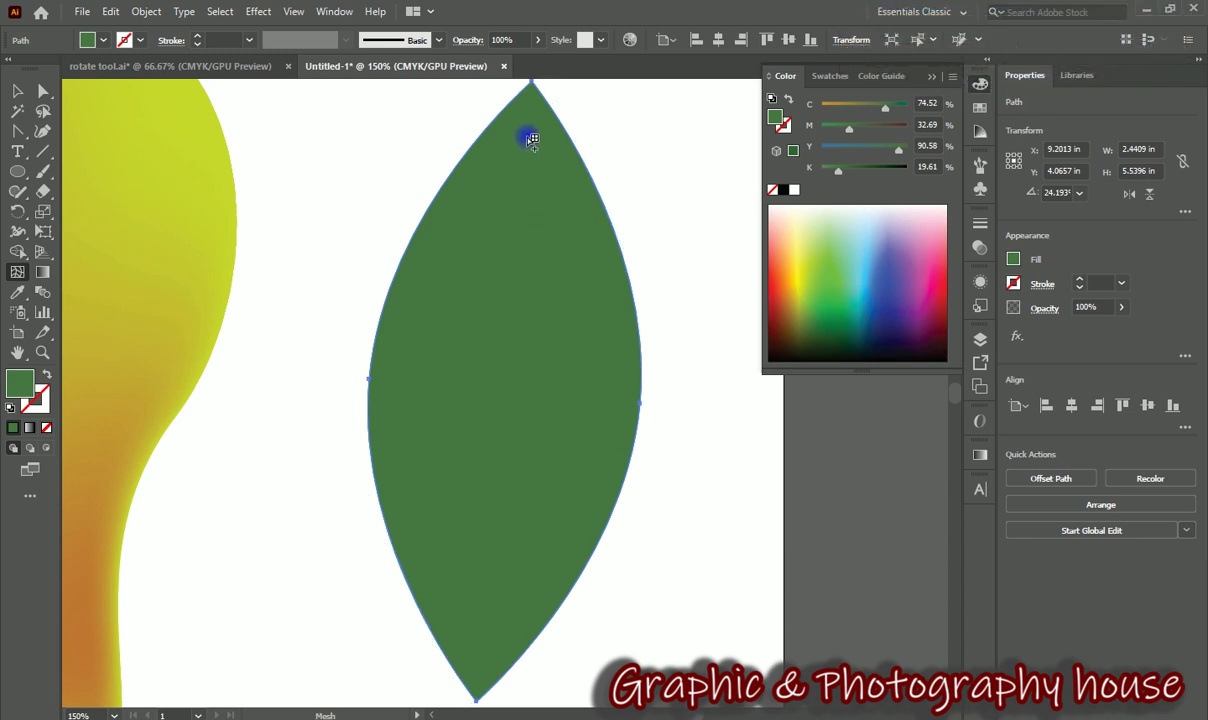
pyautogui.click(372, 368)
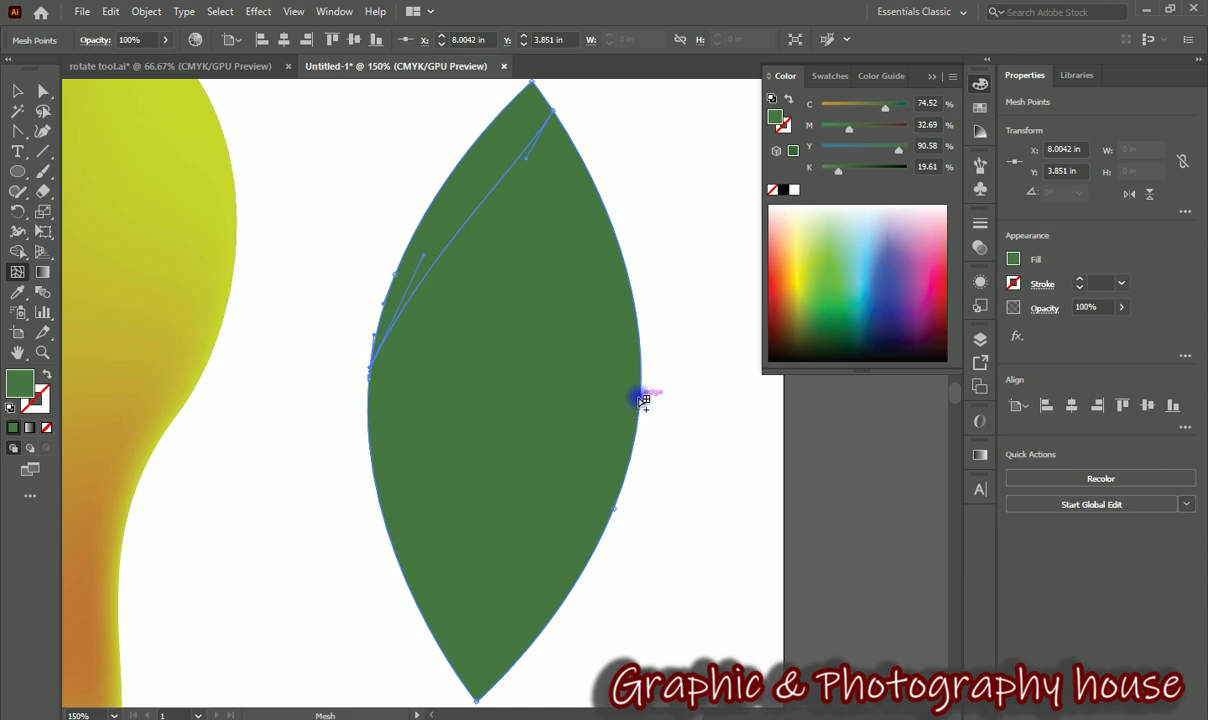
pyautogui.click(372, 452)
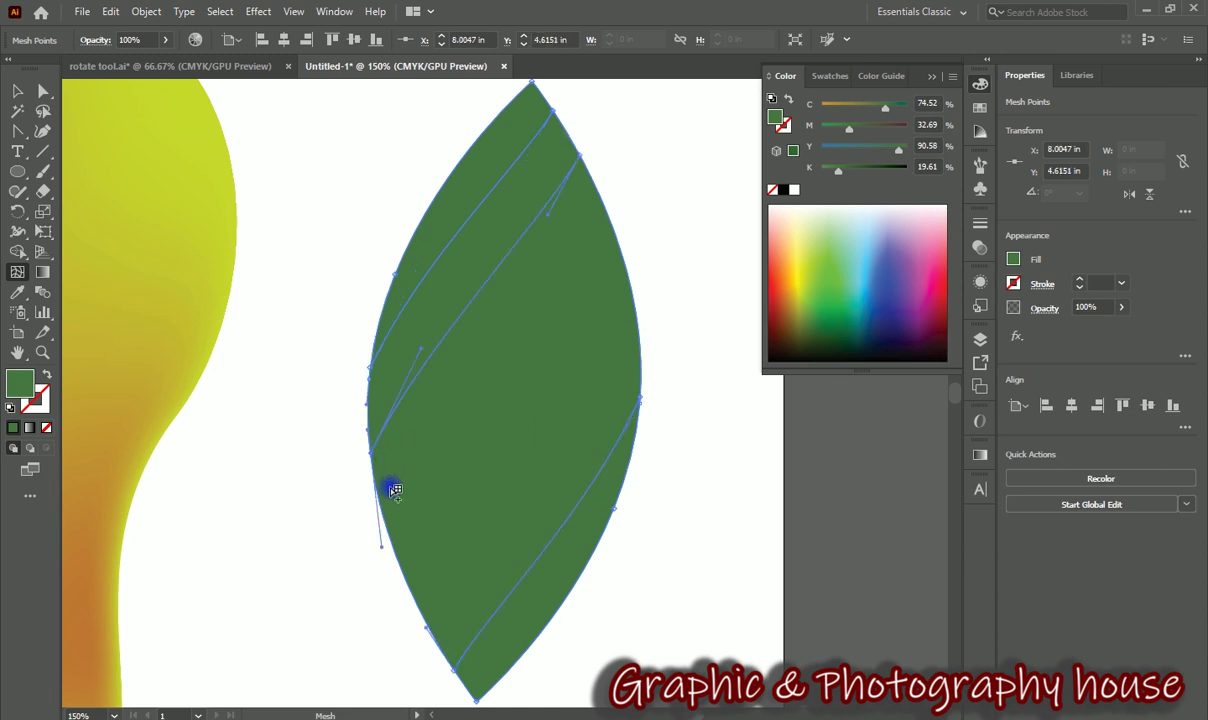
pyautogui.click(630, 279)
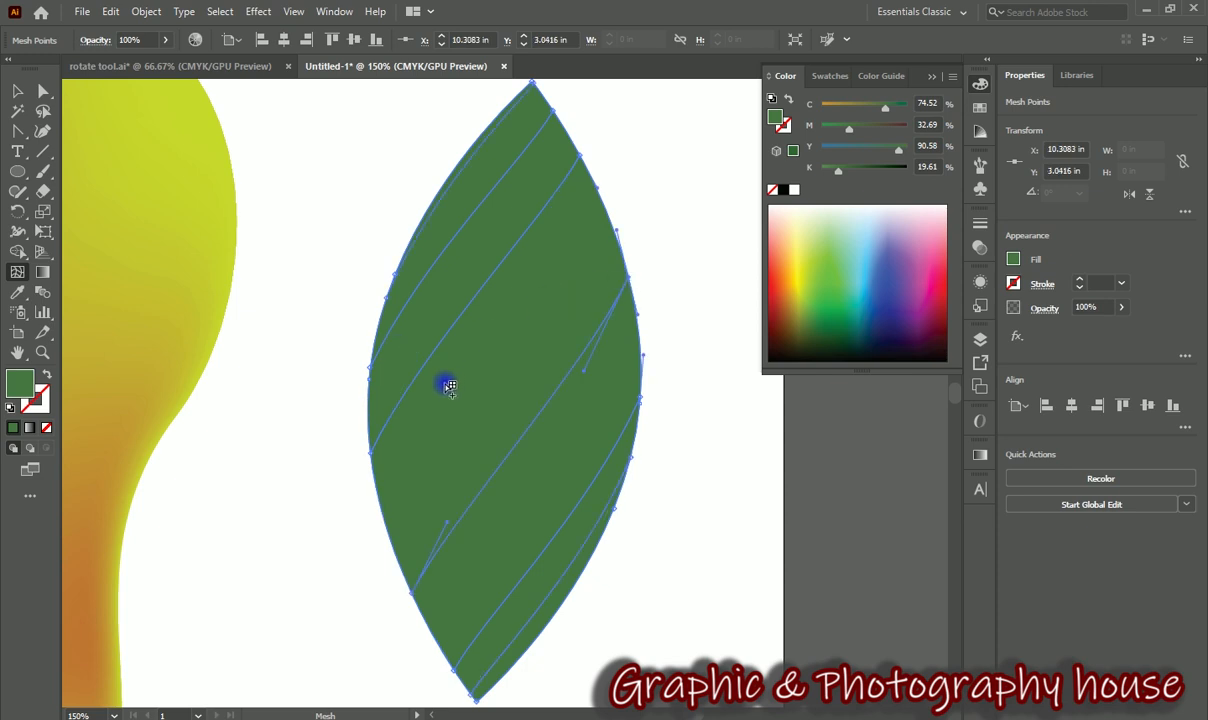
pyautogui.click(414, 278)
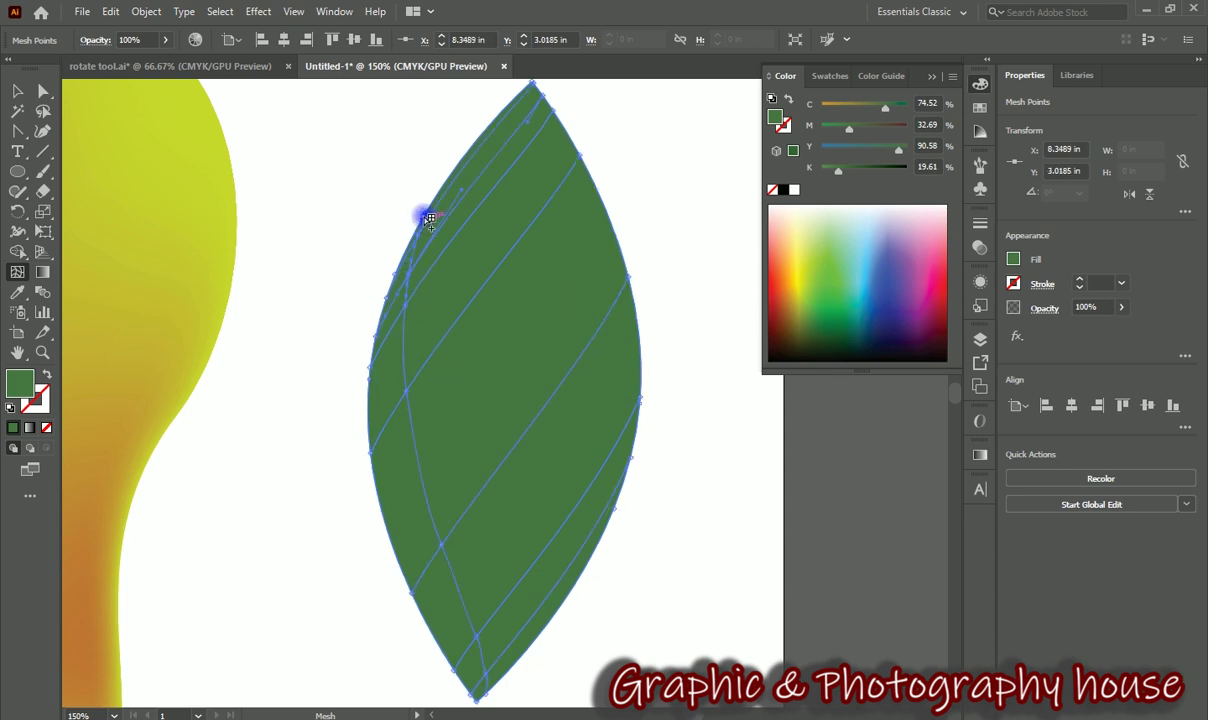
# - Shift the leaf slightly, recolor its left interior mesh point lighter green (C 65.6, M 26.18, Y 78.16, K 8.04), and deselect the leaf
pyautogui.click(17, 91)
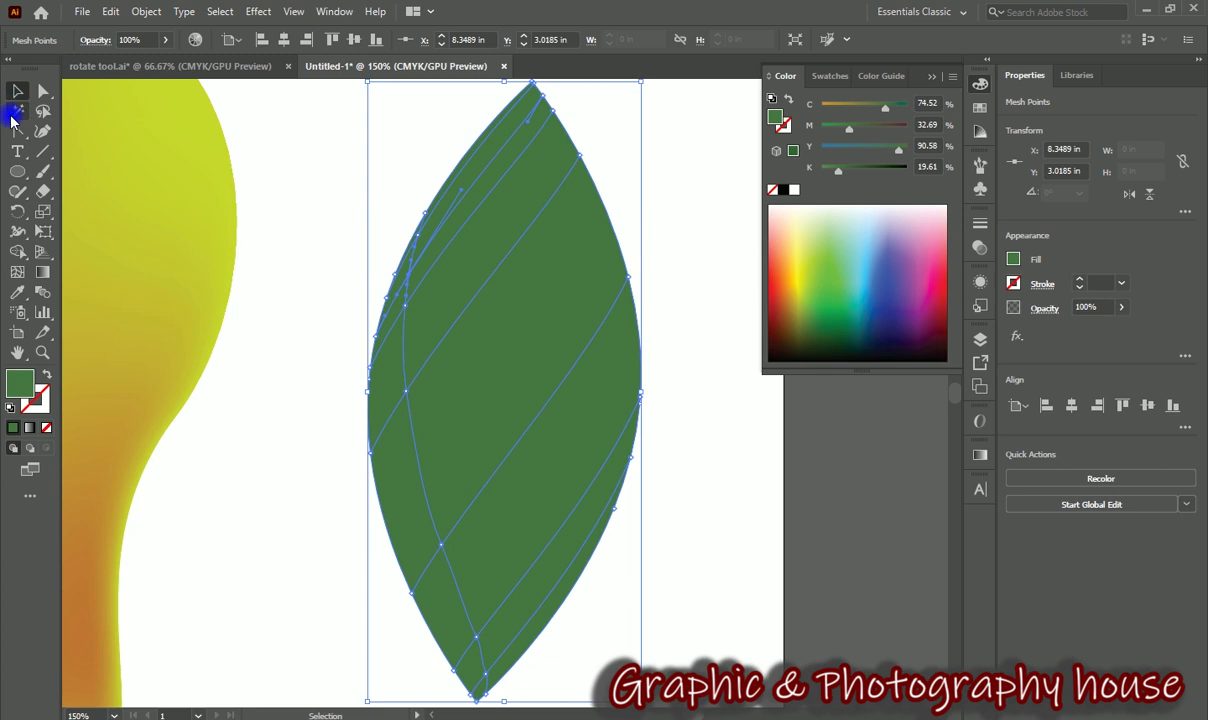
pyautogui.click(455, 329)
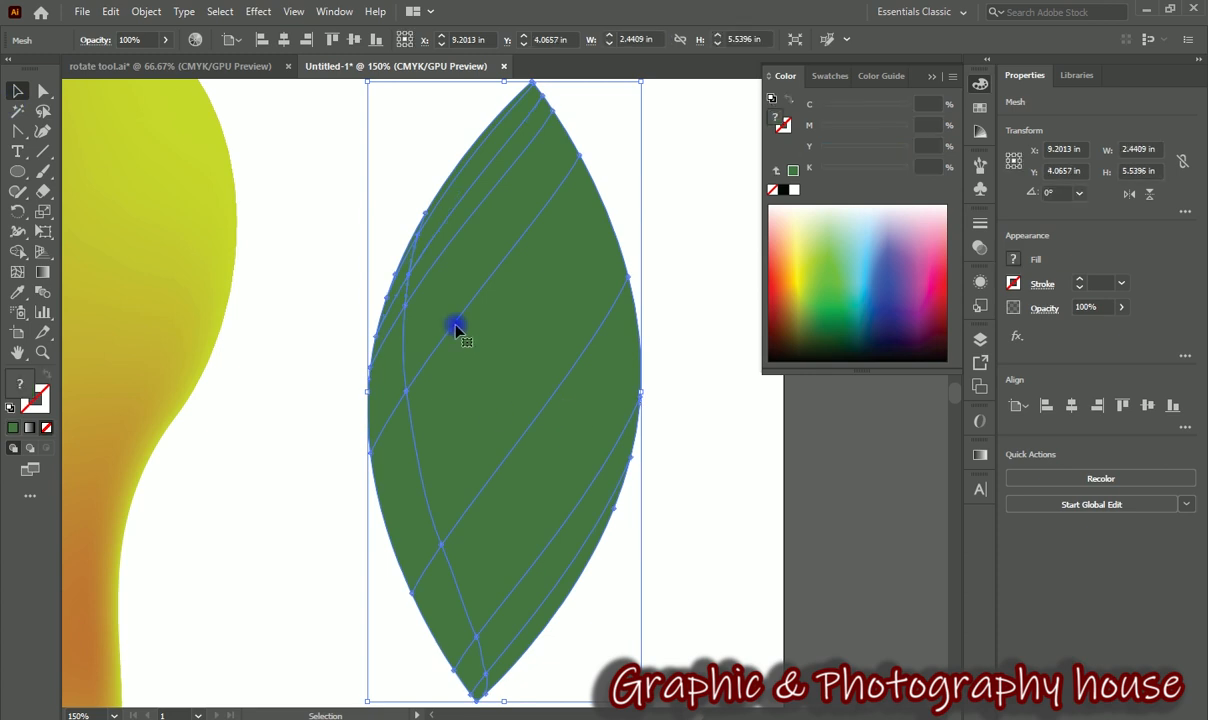
pyautogui.click(43, 91)
pyautogui.moveTo(405, 391); pyautogui.dragTo(401, 400)
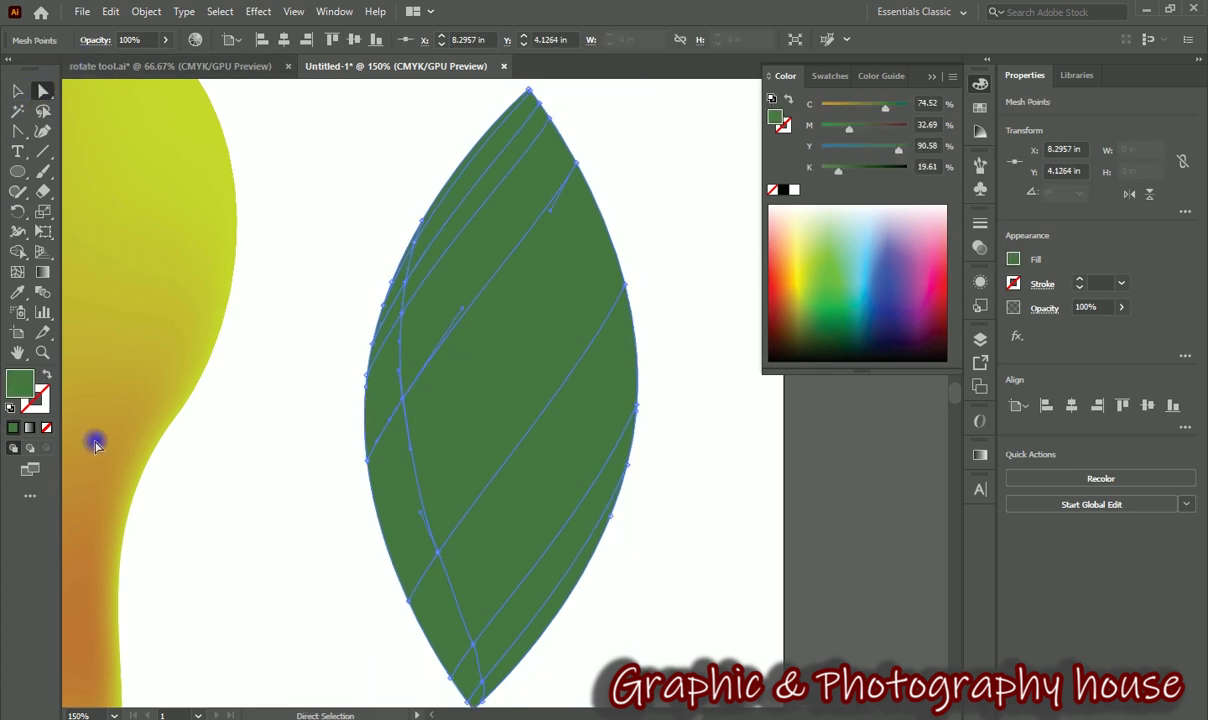
pyautogui.doubleClick(15, 394)
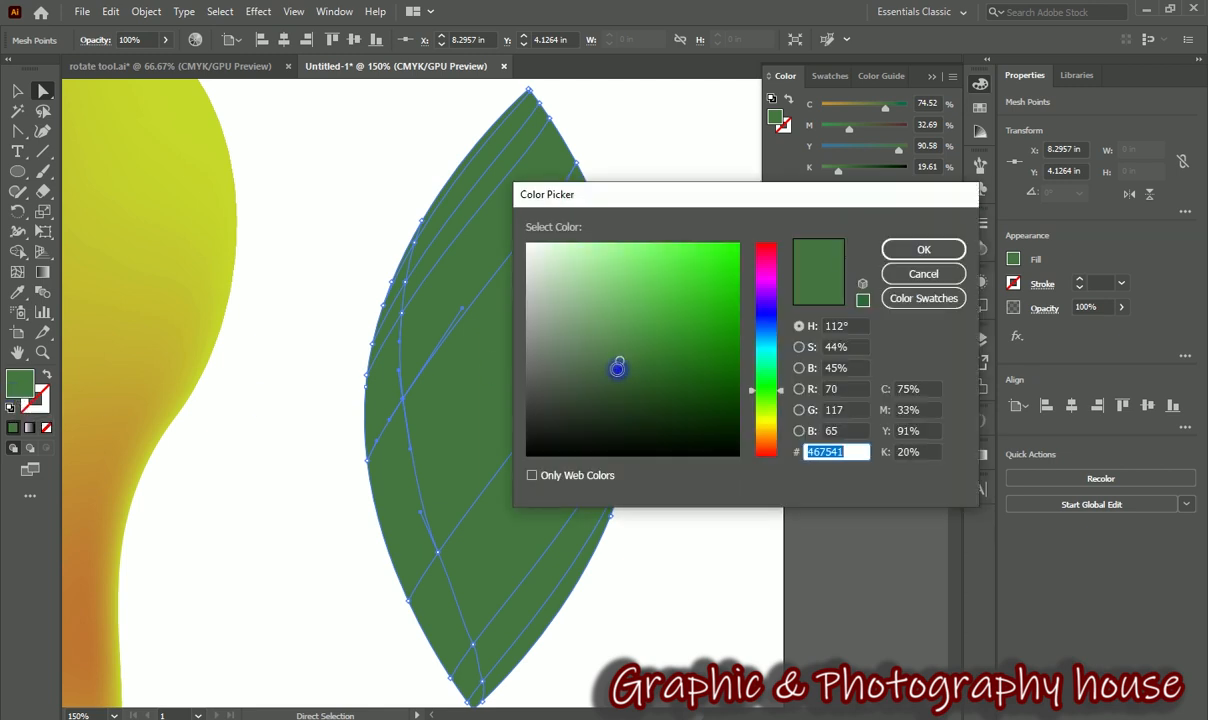
pyautogui.moveTo(604, 351); pyautogui.dragTo(600, 338)
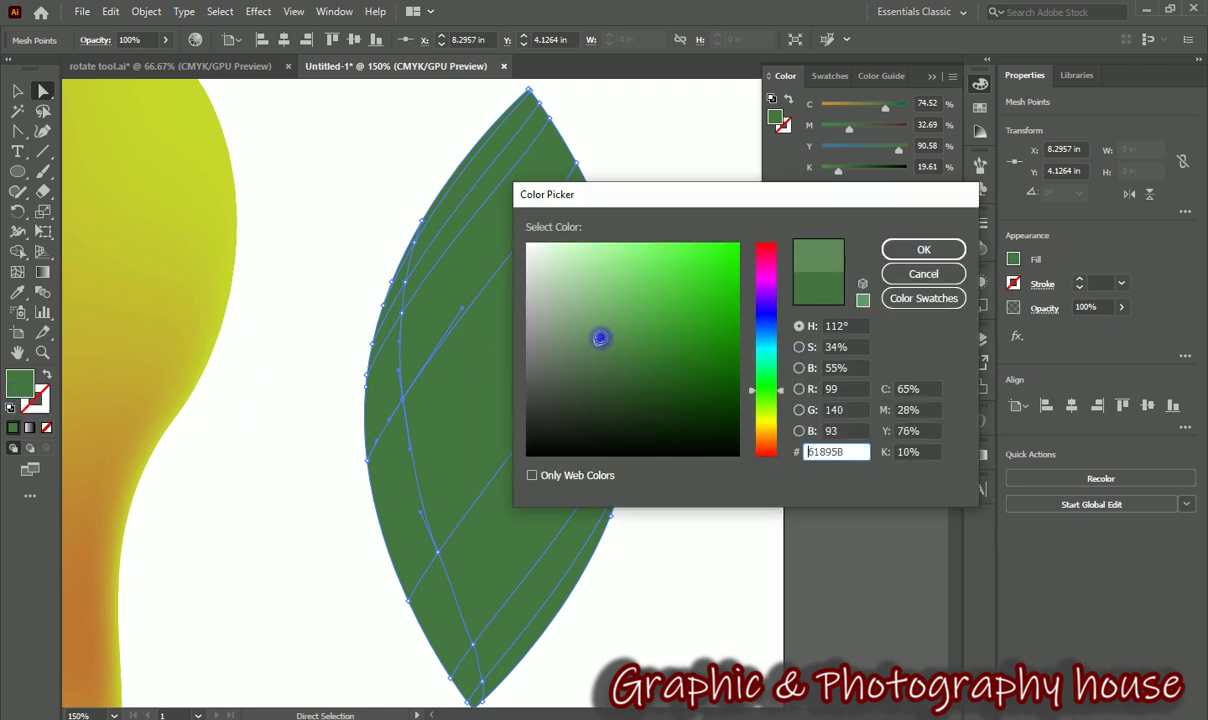
pyautogui.click(910, 251)
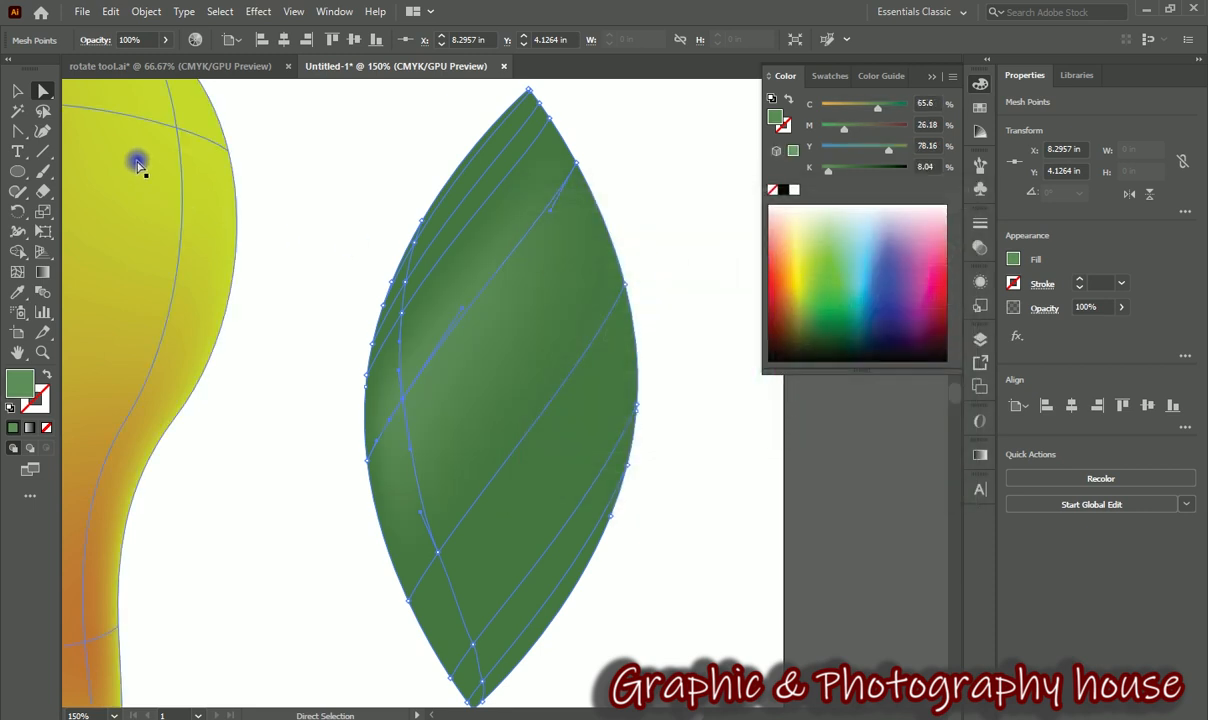
pyautogui.click(17, 91)
pyautogui.click(300, 240)
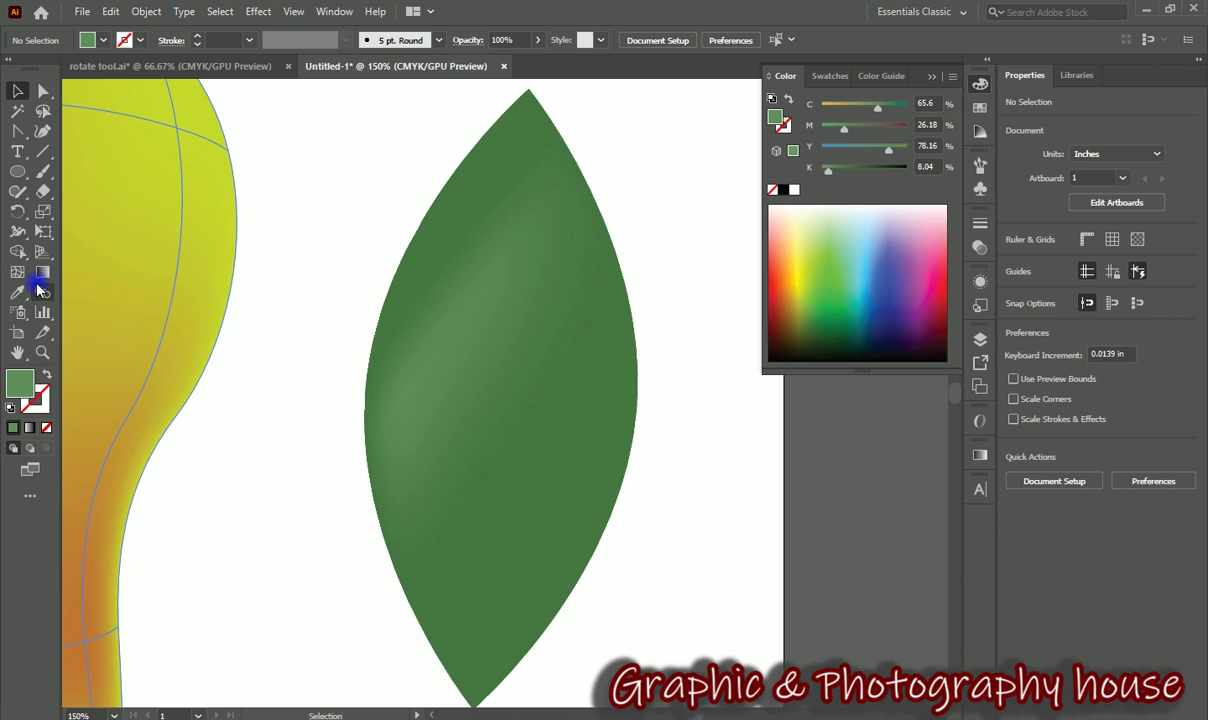
# - Add light green mesh points in the leaf's right side and center, then set the center point's cyan to 45%
pyautogui.click(18, 275)
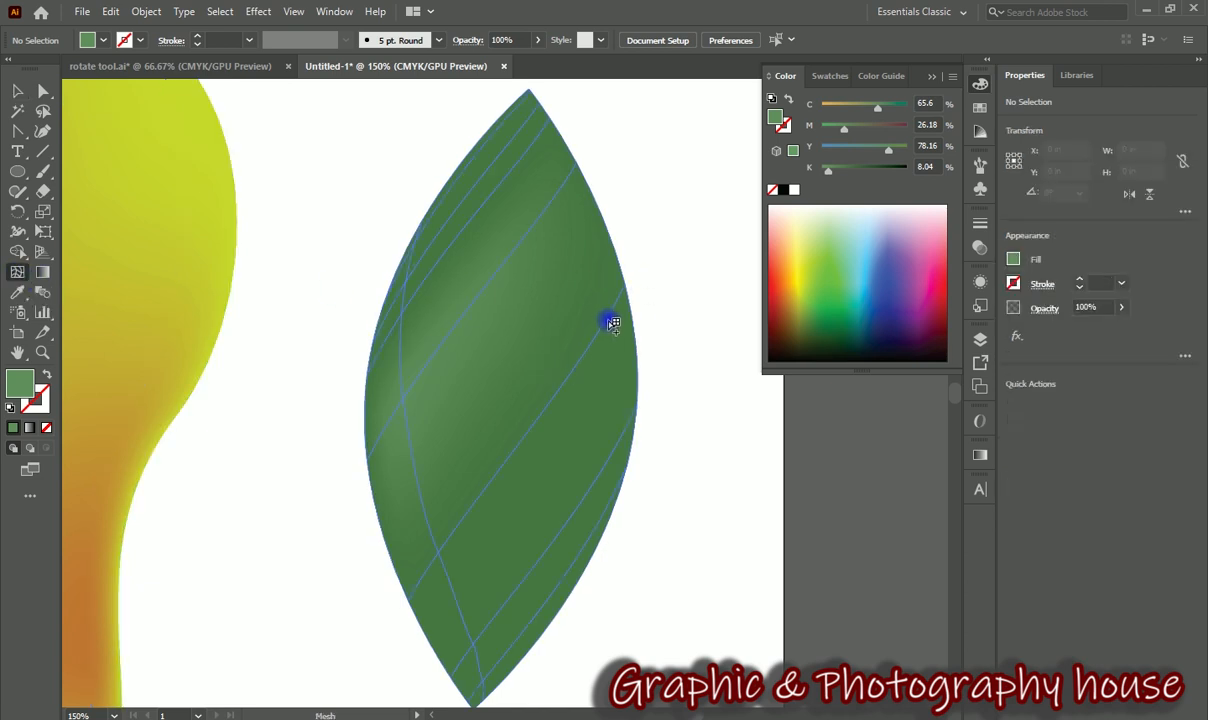
pyautogui.click(611, 322)
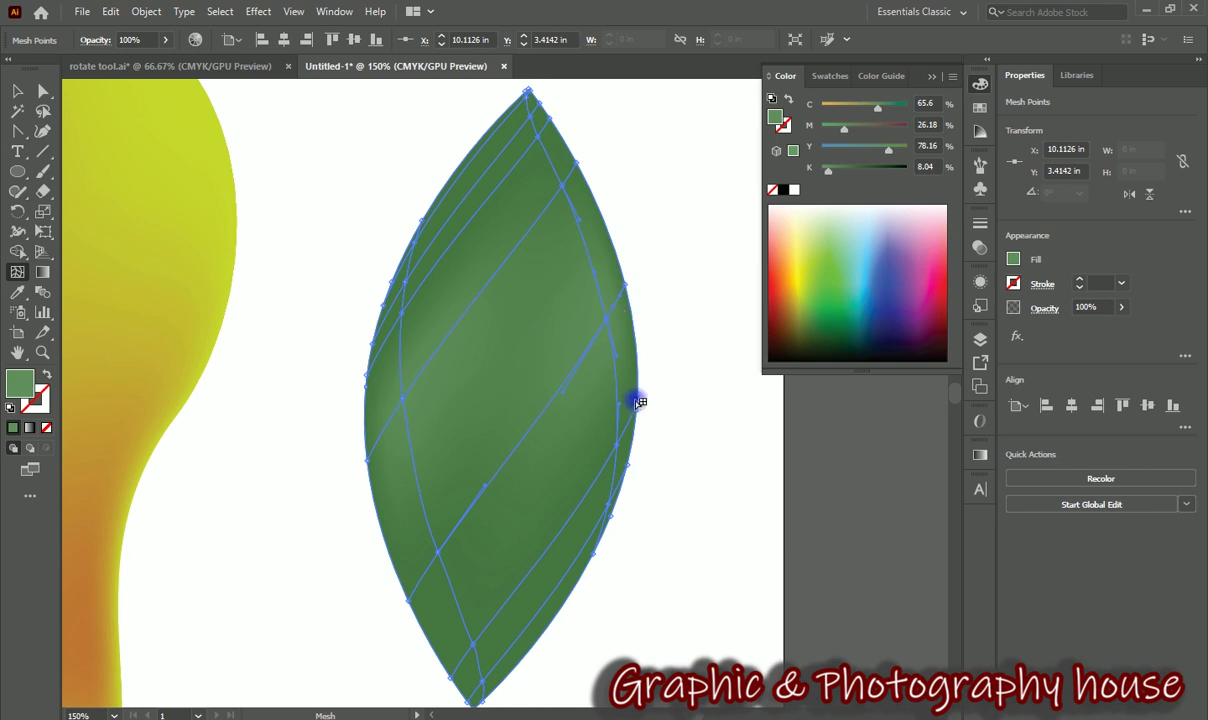
pyautogui.click(510, 374)
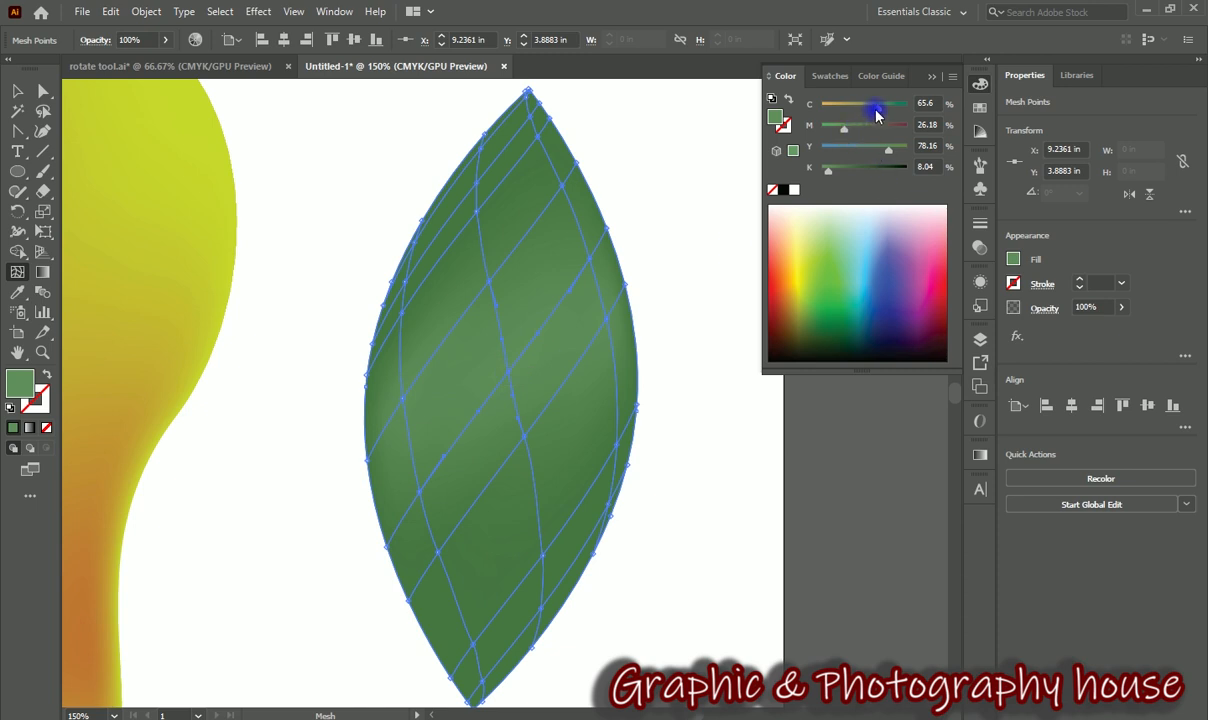
pyautogui.moveTo(858, 110); pyautogui.dragTo(857, 110)
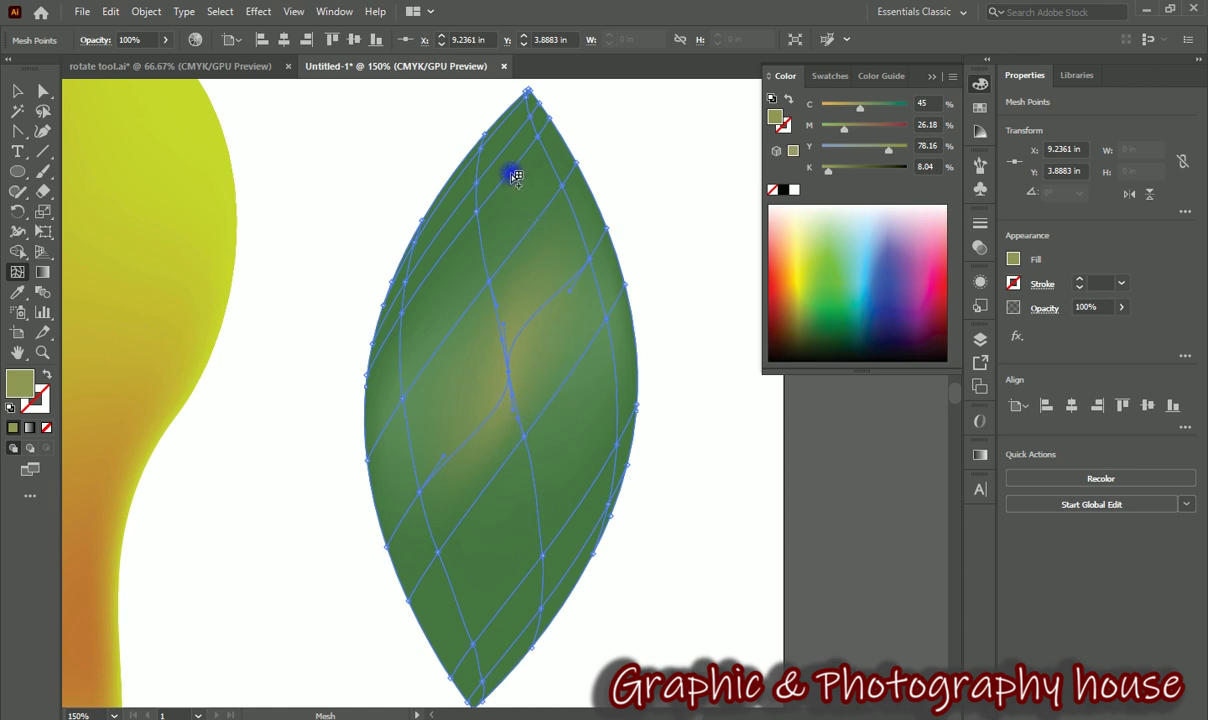
# - Recolor the leaf's upper-left interior mesh point olive green by setting its cyan to 53%, and deselect the leaf
pyautogui.click(478, 213)
pyautogui.moveTo(886, 108); pyautogui.dragTo(868, 107)
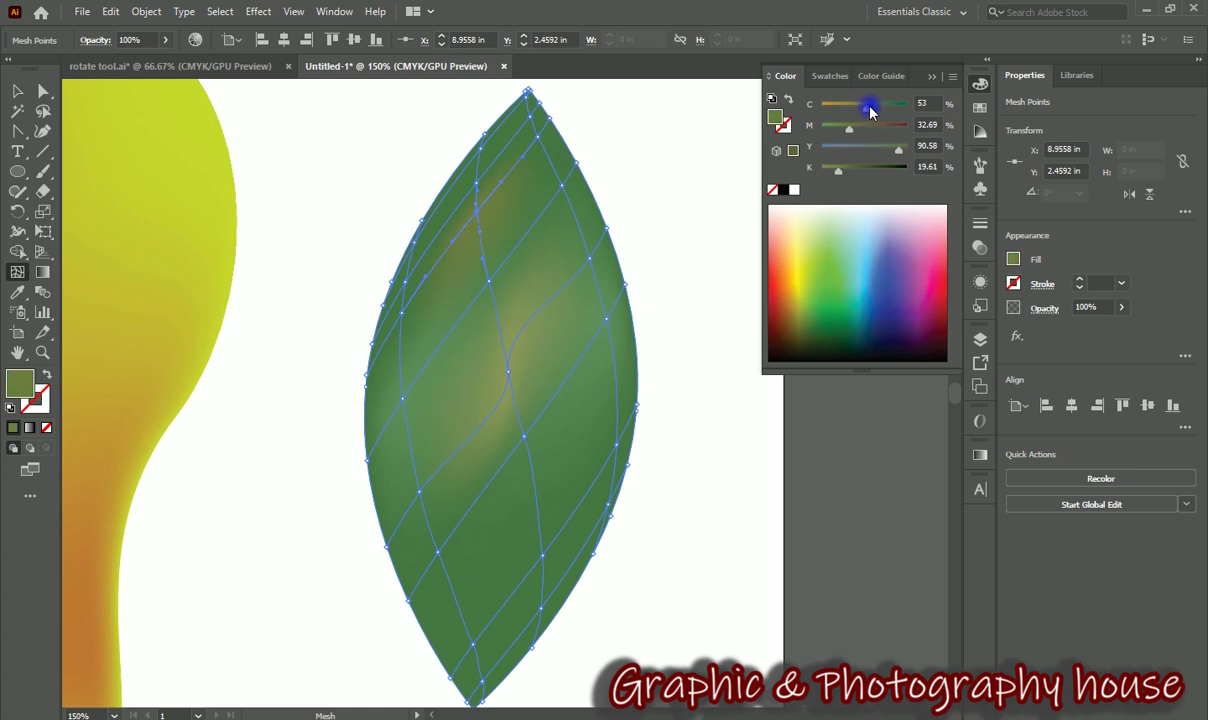
pyautogui.click(18, 90)
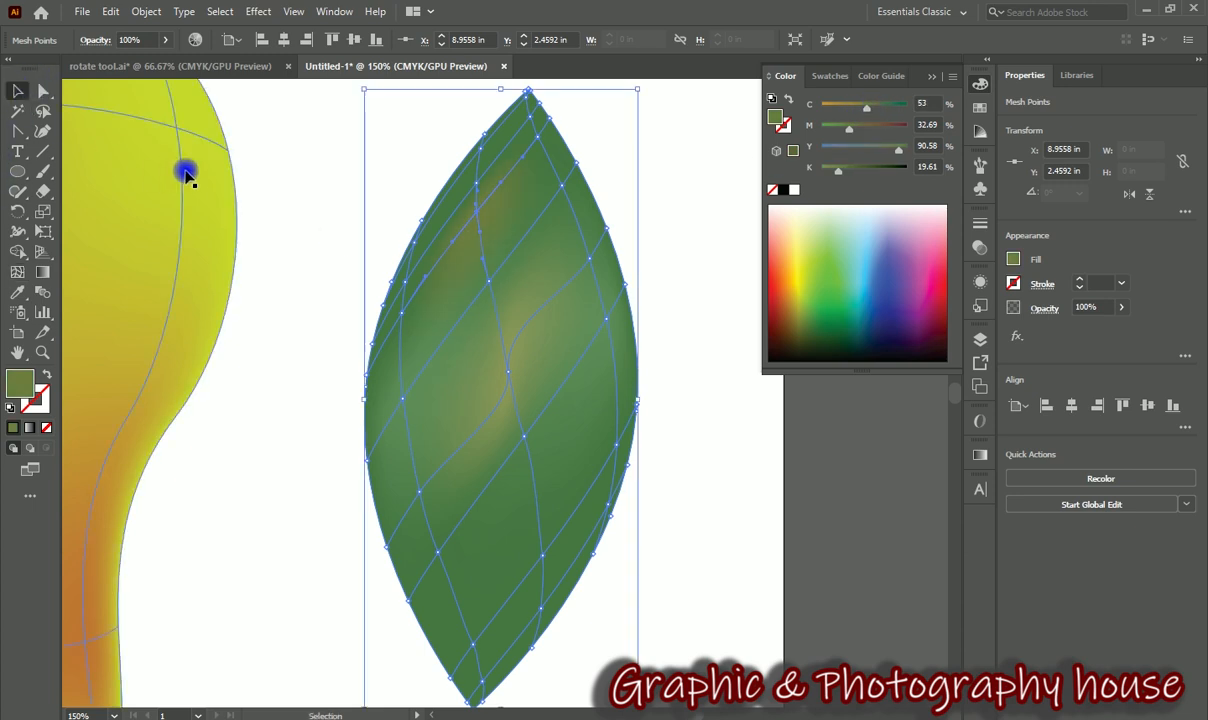
pyautogui.click(310, 528)
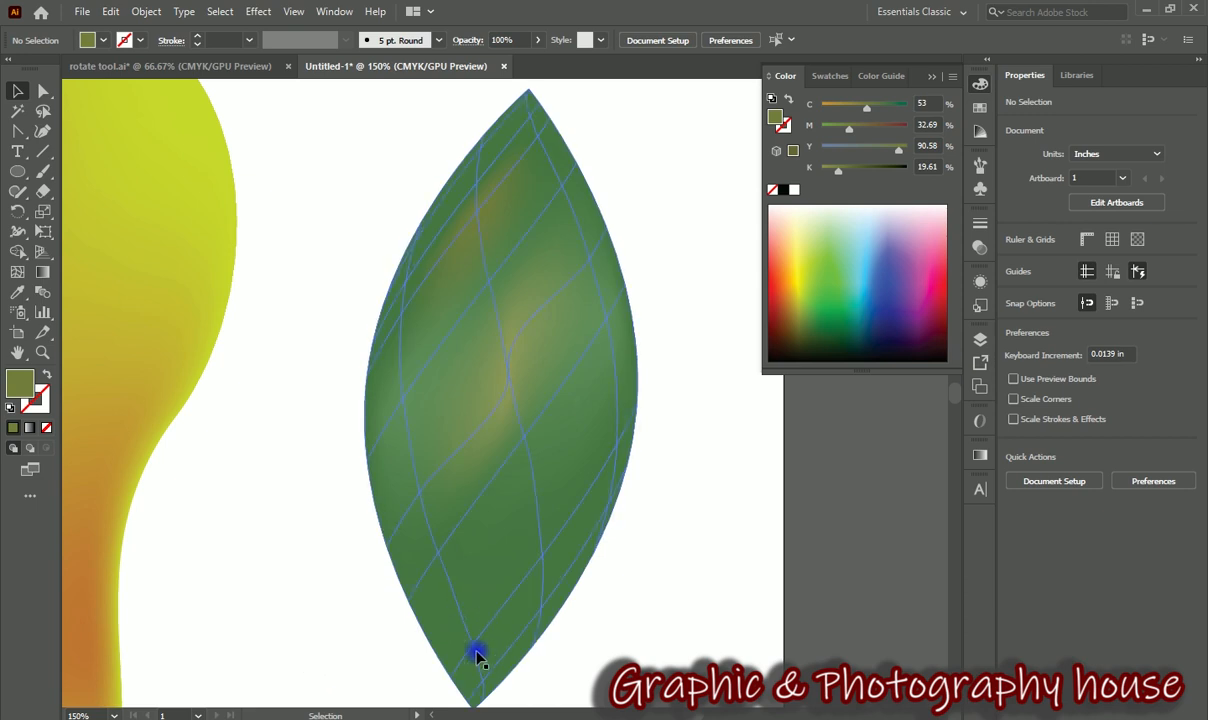
# - Recolor the leaf's lowest left interior mesh point olive, set the black of the point near its bottom tip to 25%, and deselect
pyautogui.click(41, 91)
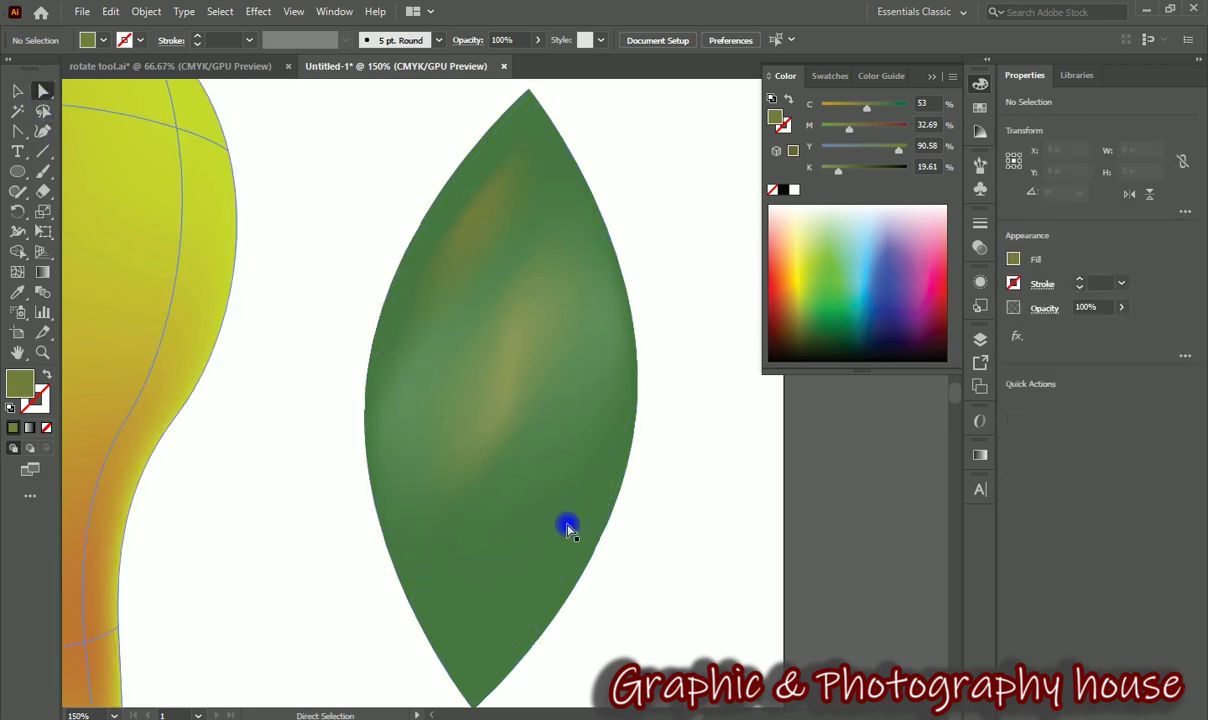
pyautogui.click(475, 653)
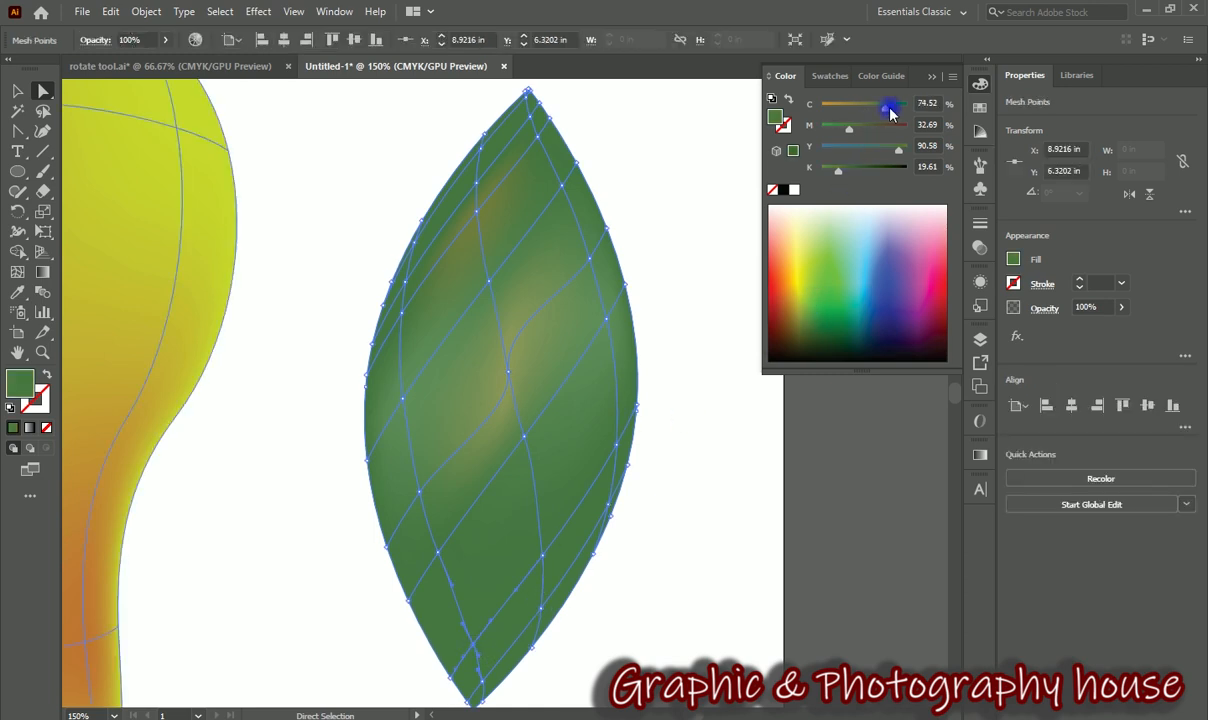
pyautogui.click(647, 613)
pyautogui.click(478, 688)
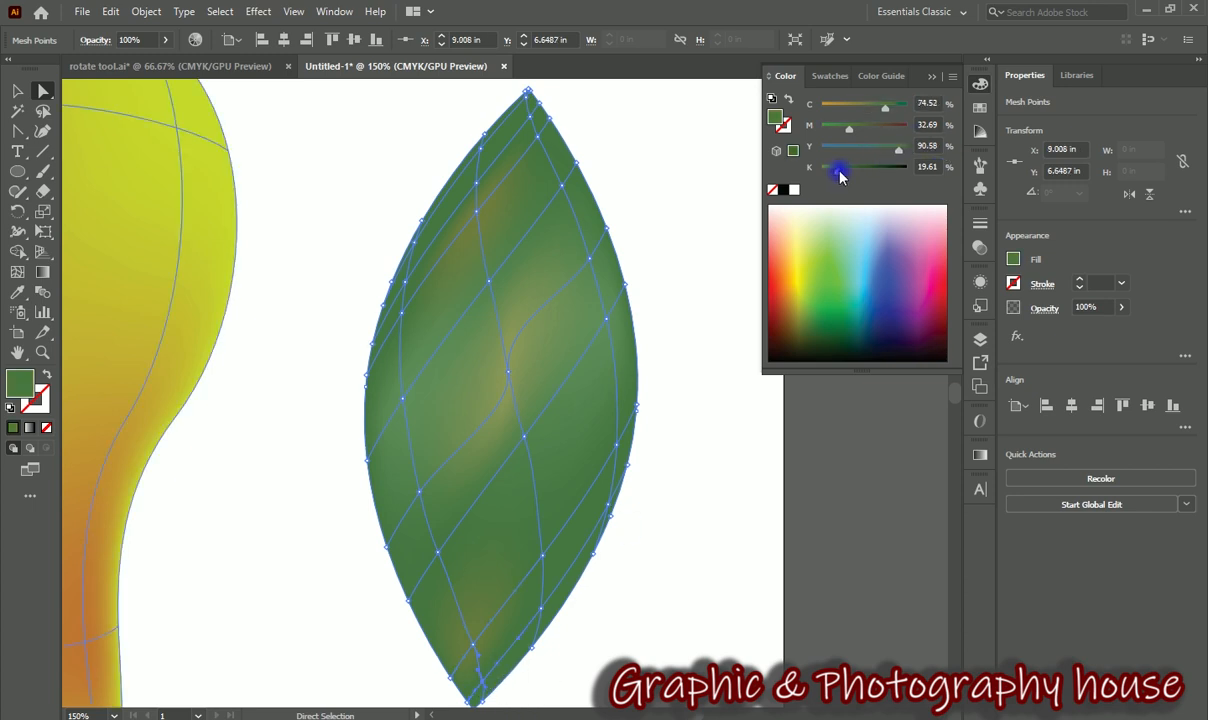
pyautogui.click(509, 210)
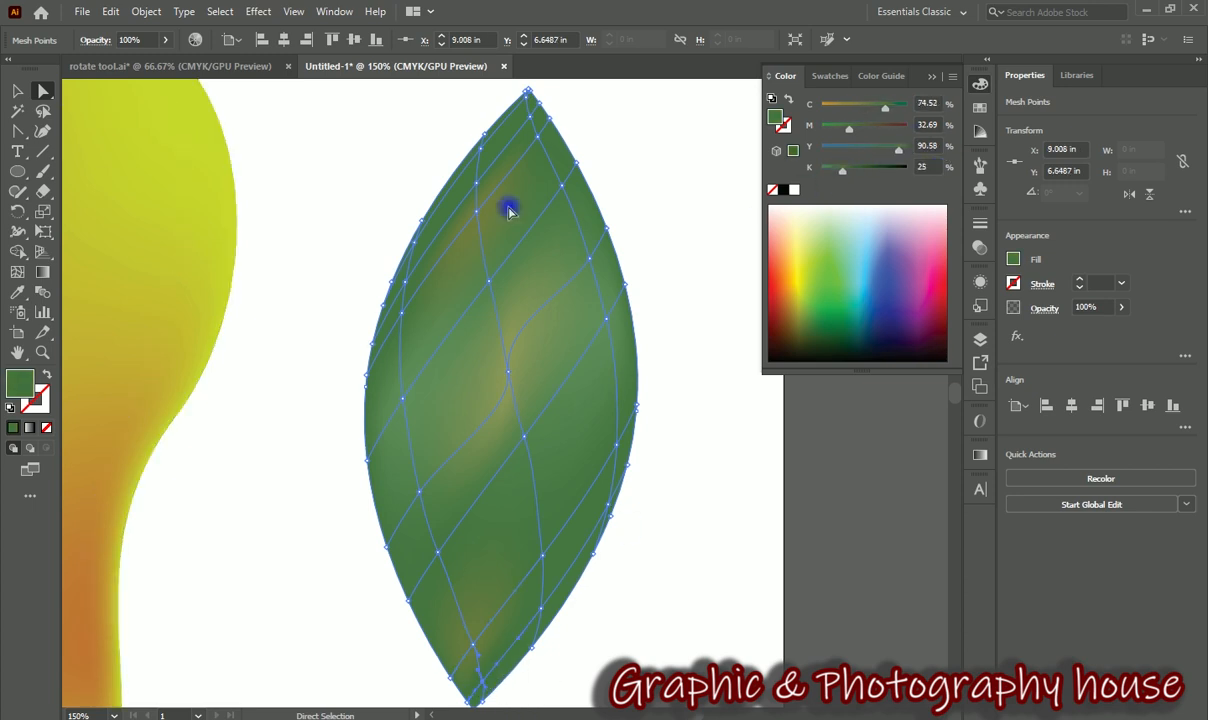
pyautogui.click(22, 88)
pyautogui.click(270, 122)
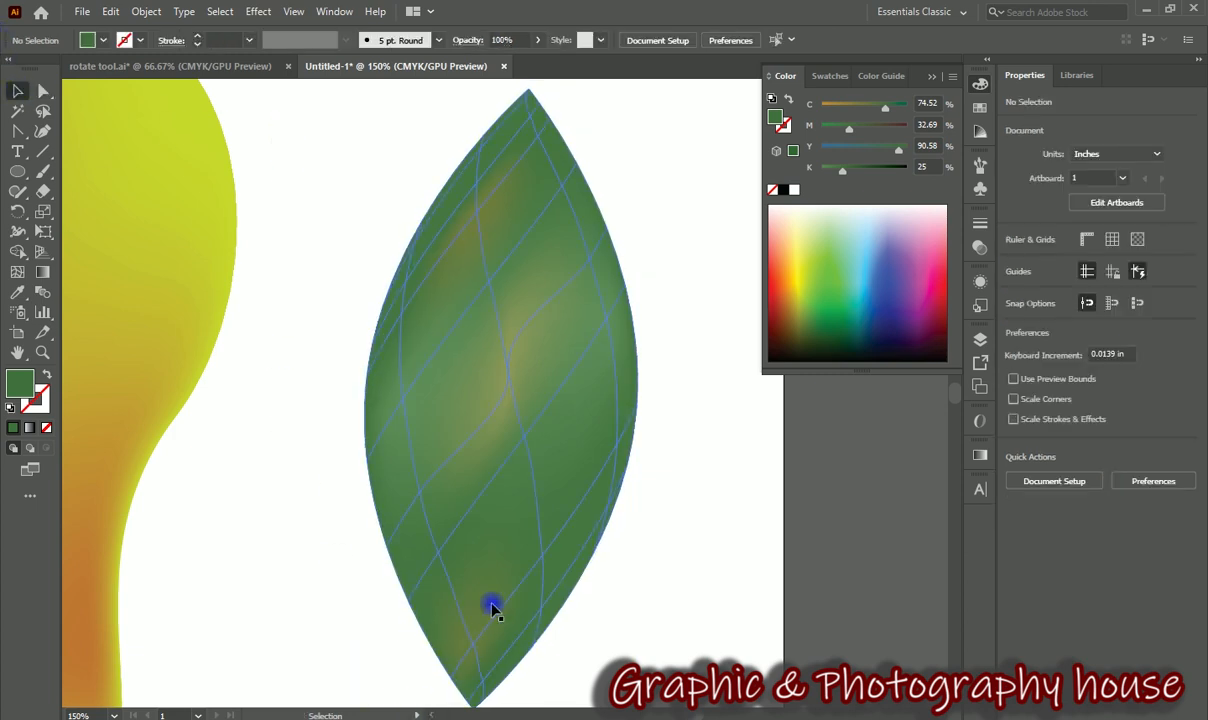
# - Rotate the leaf to an angle of about 12.5° and move it to about X 9.83 in, Y 3.22 in
pyautogui.hotkey('ctrl', '0')
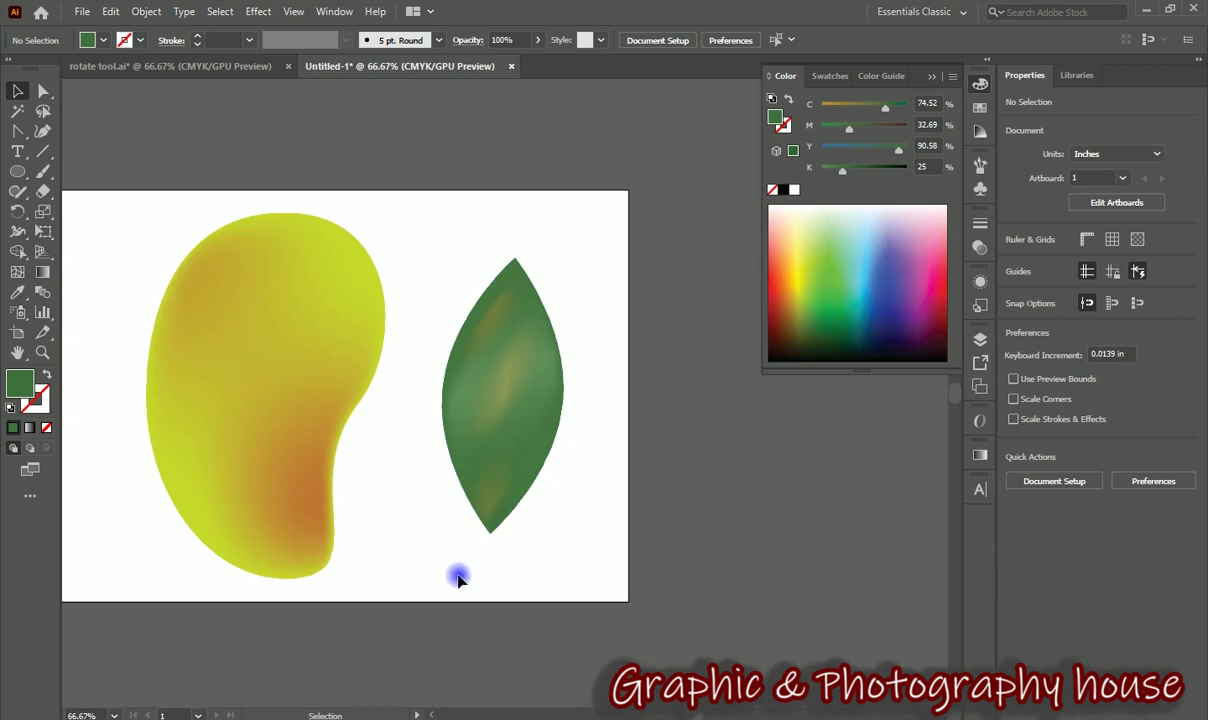
pyautogui.click(498, 487)
pyautogui.moveTo(565, 545); pyautogui.dragTo(578, 510)
pyautogui.click(550, 585)
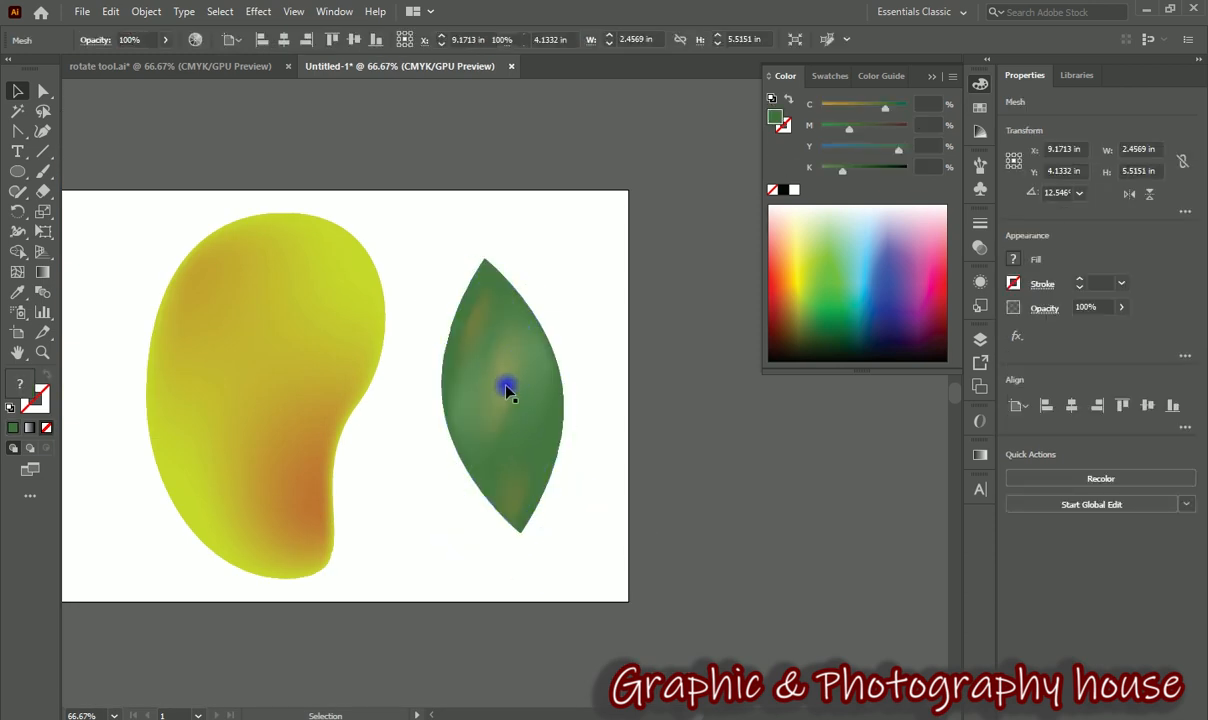
pyautogui.moveTo(500, 399); pyautogui.dragTo(532, 355)
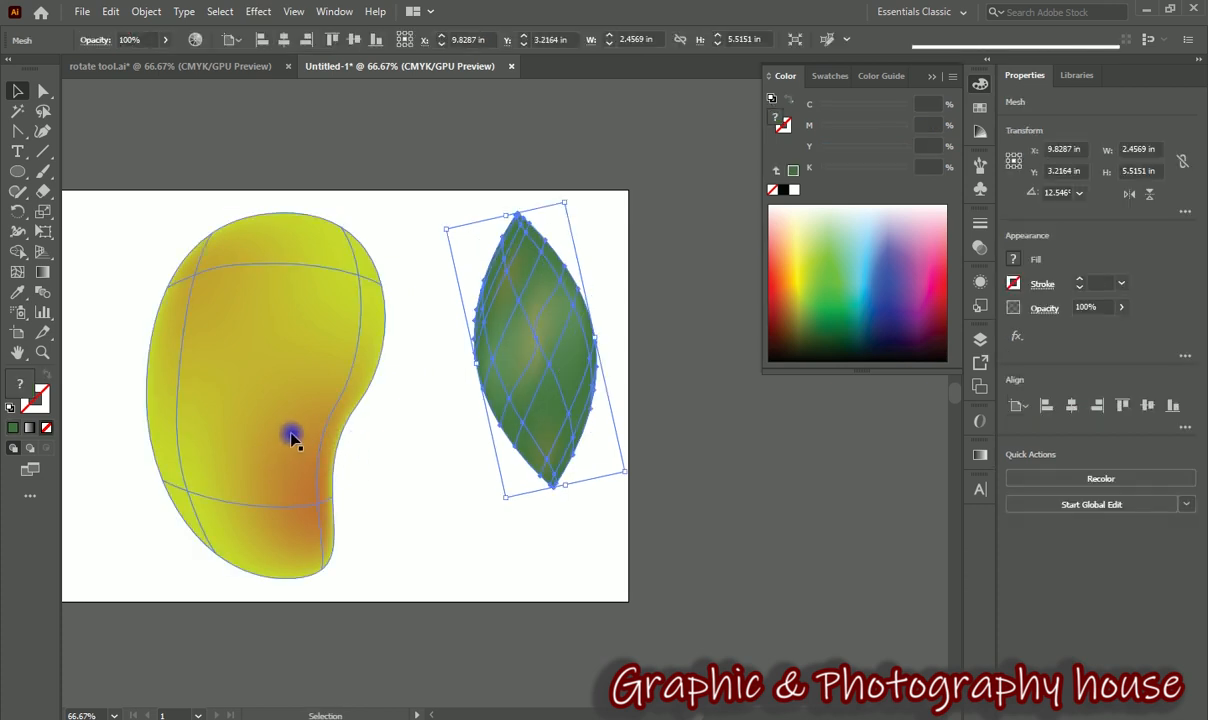
# - Shrink the leaf, tilt it so its tip points up to the right, and place it over the top of the yellow bean-like shape
pyautogui.moveTo(542, 305); pyautogui.dragTo(530, 352)
pyautogui.moveTo(610, 474); pyautogui.dragTo(530, 400)
pyautogui.moveTo(503, 306); pyautogui.dragTo(306, 246)
pyautogui.moveTo(343, 320); pyautogui.dragTo(264, 316)
pyautogui.moveTo(283, 244); pyautogui.dragTo(308, 218)
pyautogui.click(445, 402)
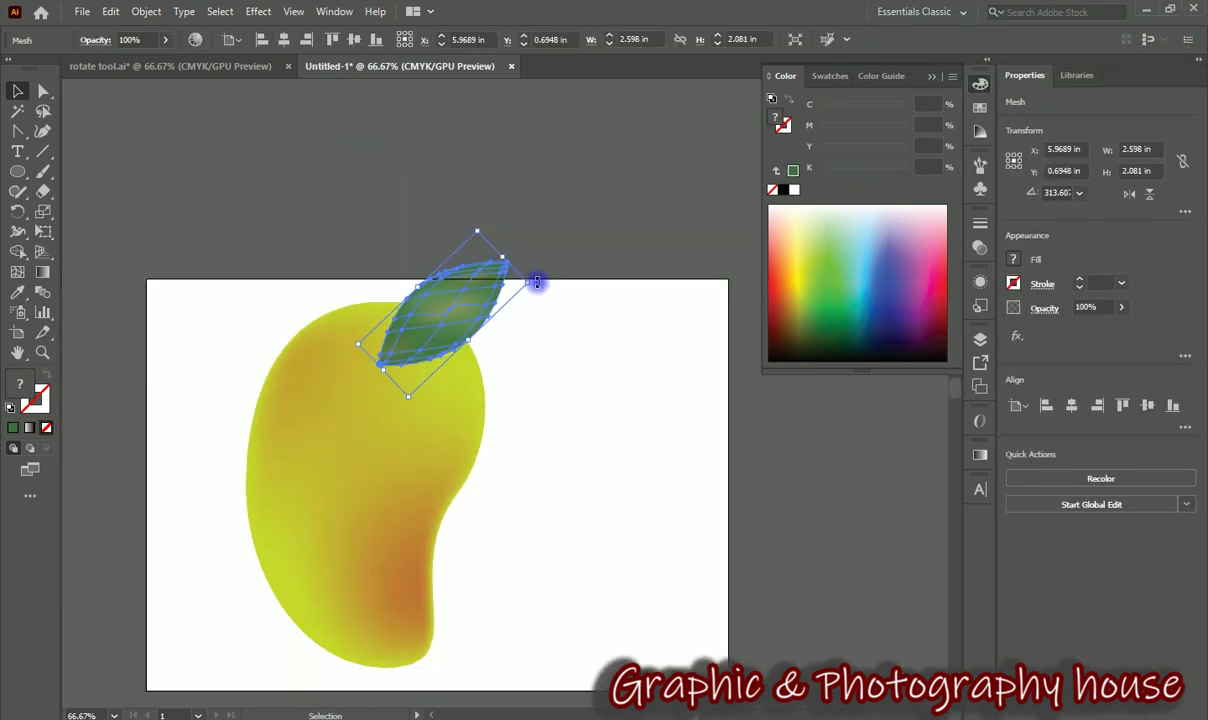
pyautogui.moveTo(539, 278); pyautogui.dragTo(530, 360)
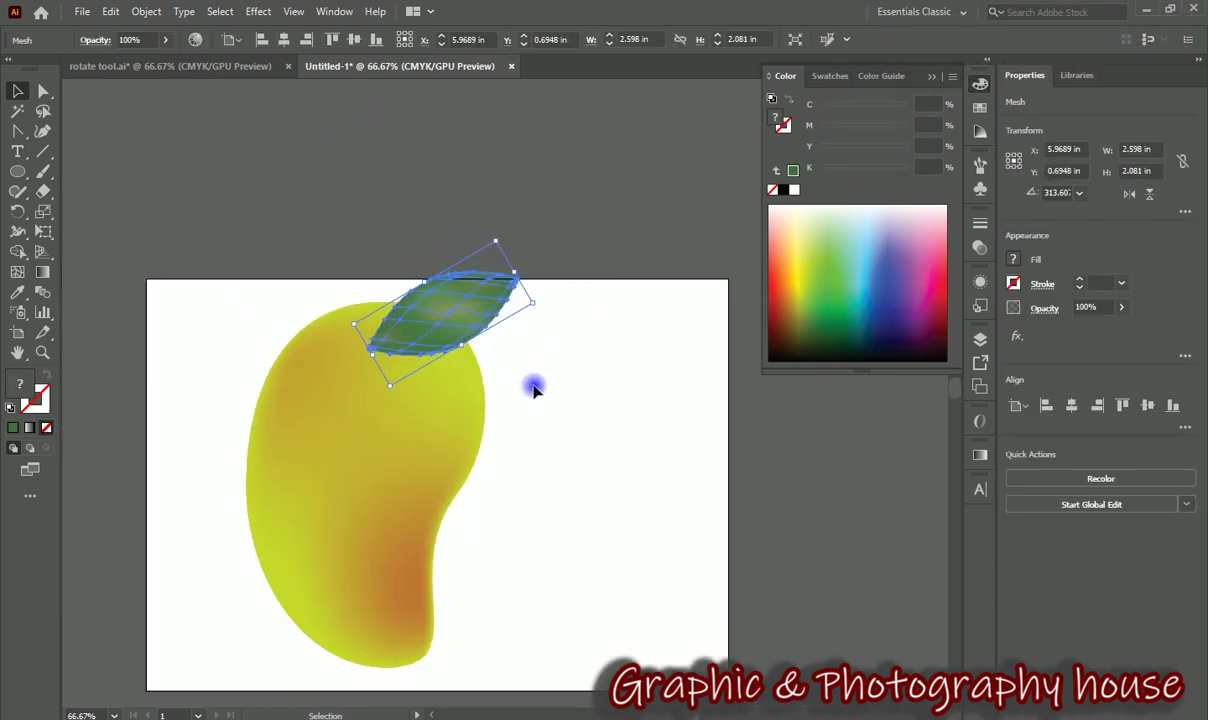
pyautogui.click(545, 565)
pyautogui.hotkey('ctrl', '-')
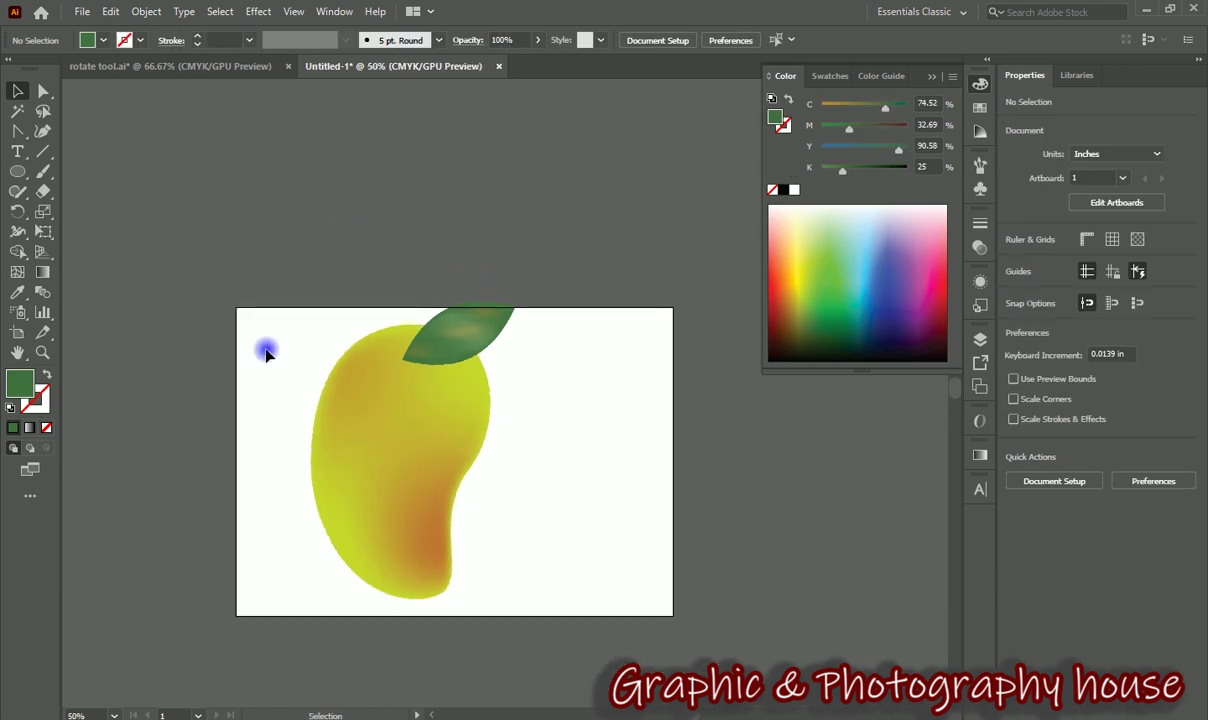
# - Extend the artboard's top edge upward to a height of about 9.98 in, and move the leaf slightly up on the fruit
pyautogui.click(19, 333)
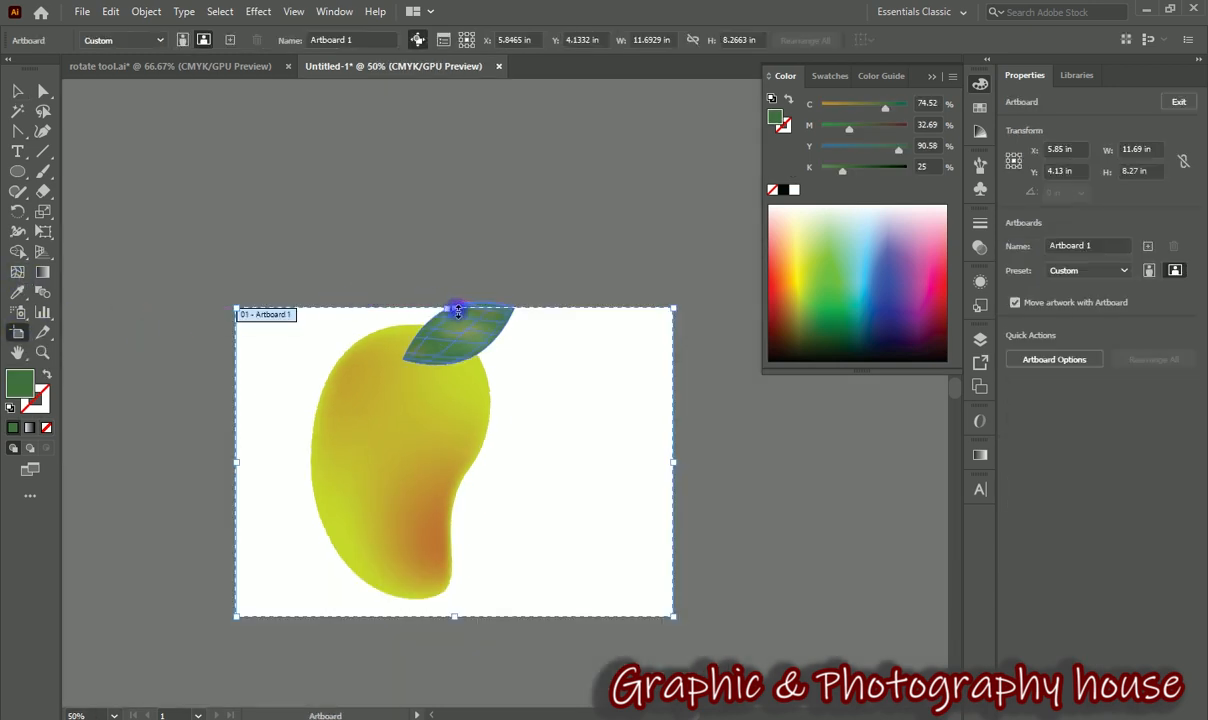
pyautogui.moveTo(456, 306); pyautogui.dragTo(455, 245)
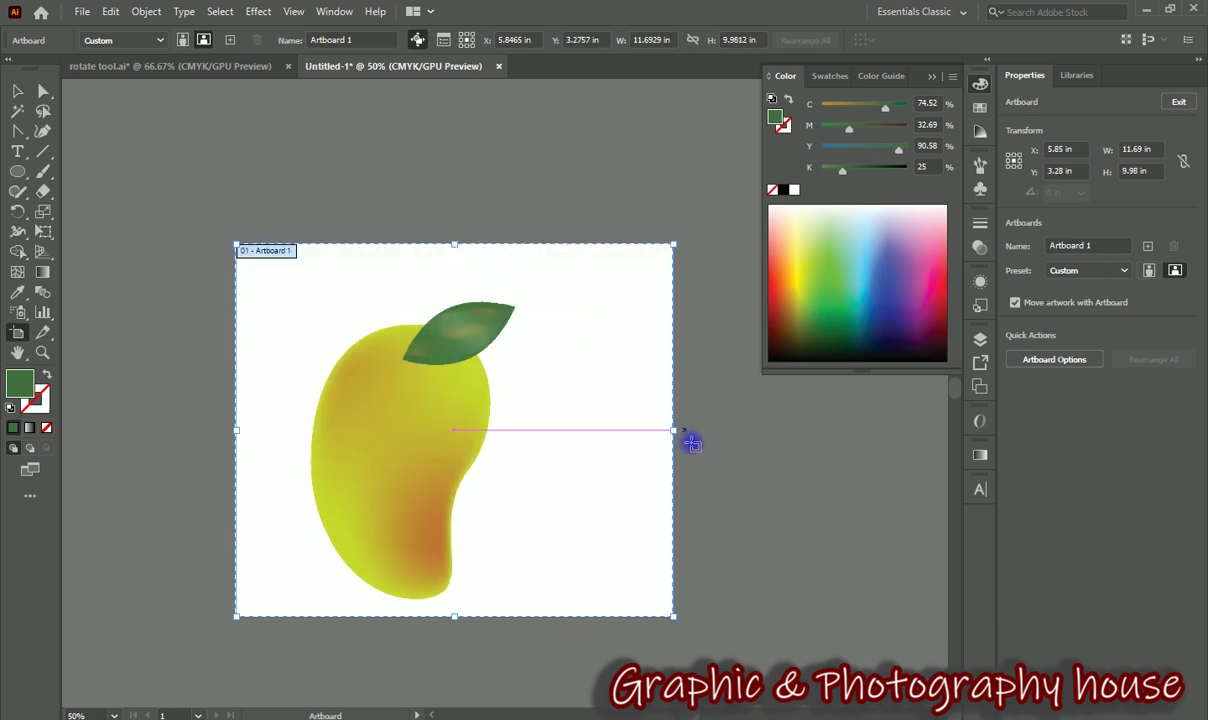
pyautogui.click(17, 92)
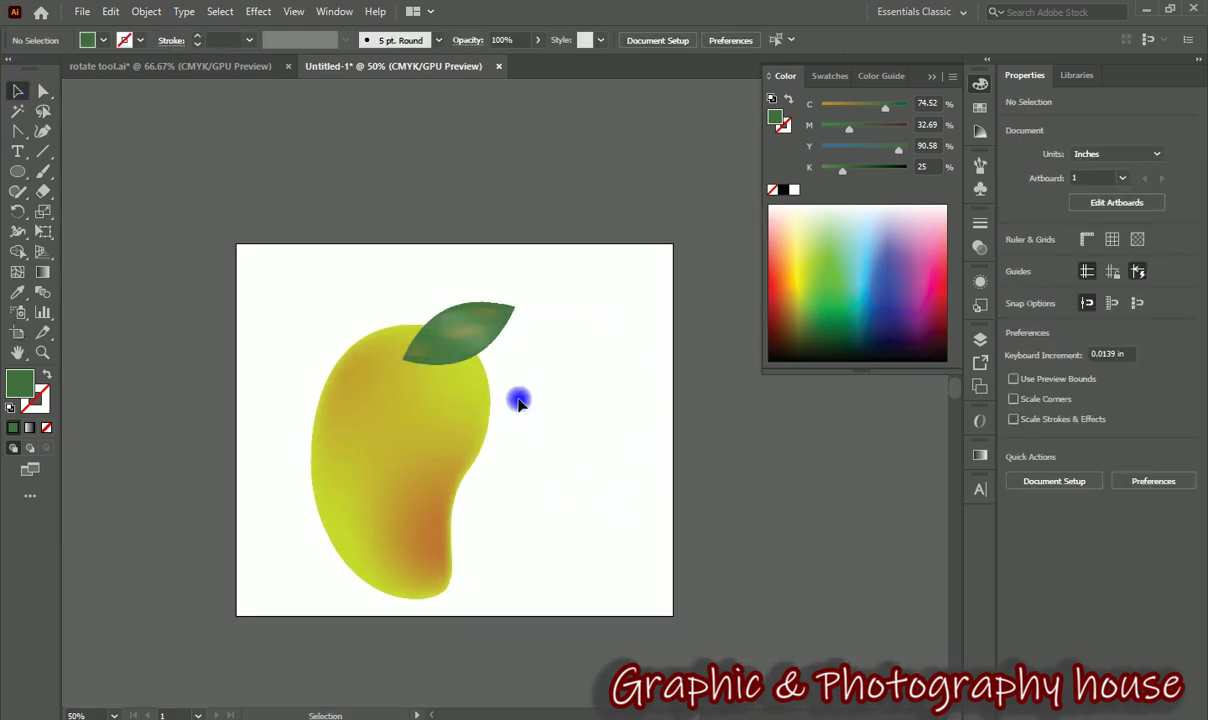
pyautogui.moveTo(458, 339); pyautogui.dragTo(472, 310)
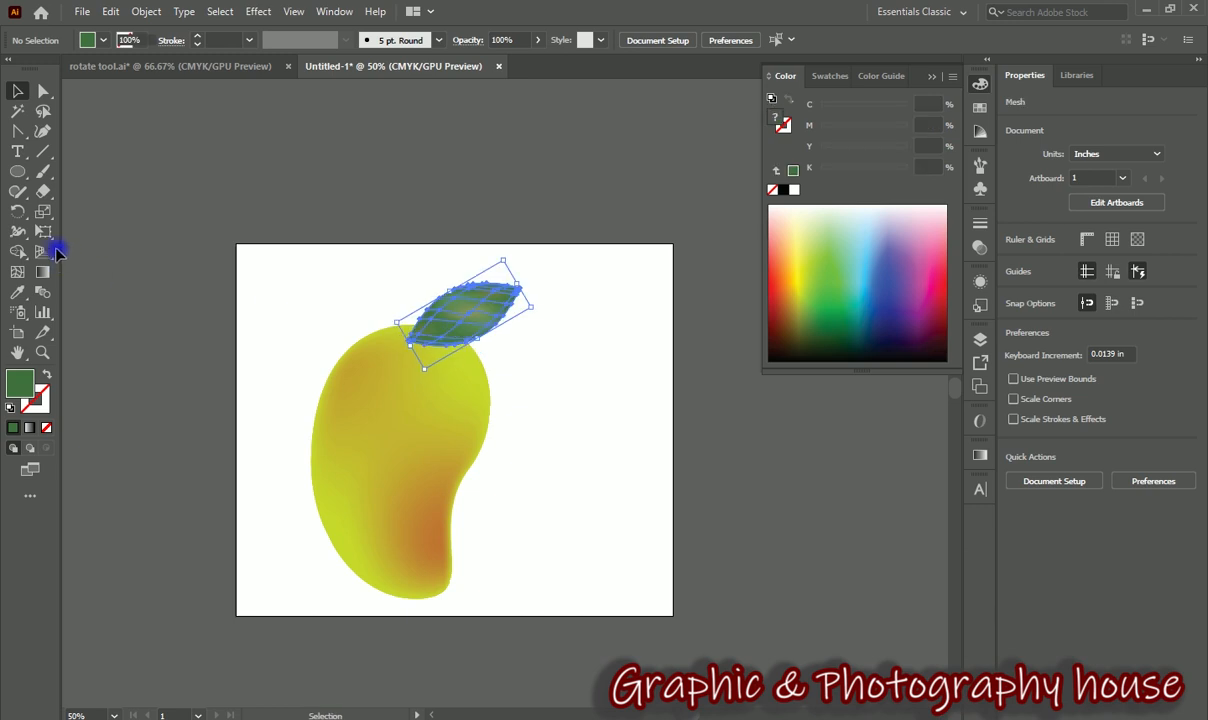
# - Draw a nearly vertical line about 1.41 in long at the leaf's base and give it a 14 pt stroke
pyautogui.moveTo(42, 152); pyautogui.dragTo(86, 151)
pyautogui.moveTo(407, 281); pyautogui.dragTo(406, 360)
pyautogui.click(17, 91)
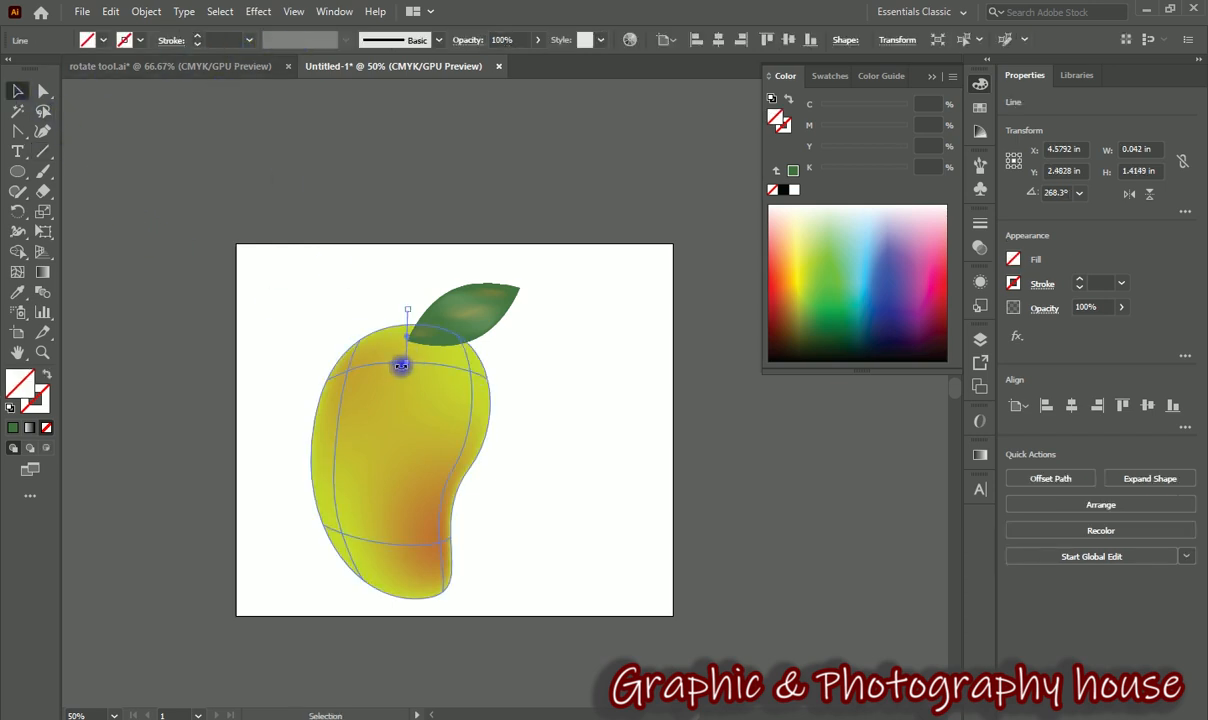
pyautogui.click(250, 40)
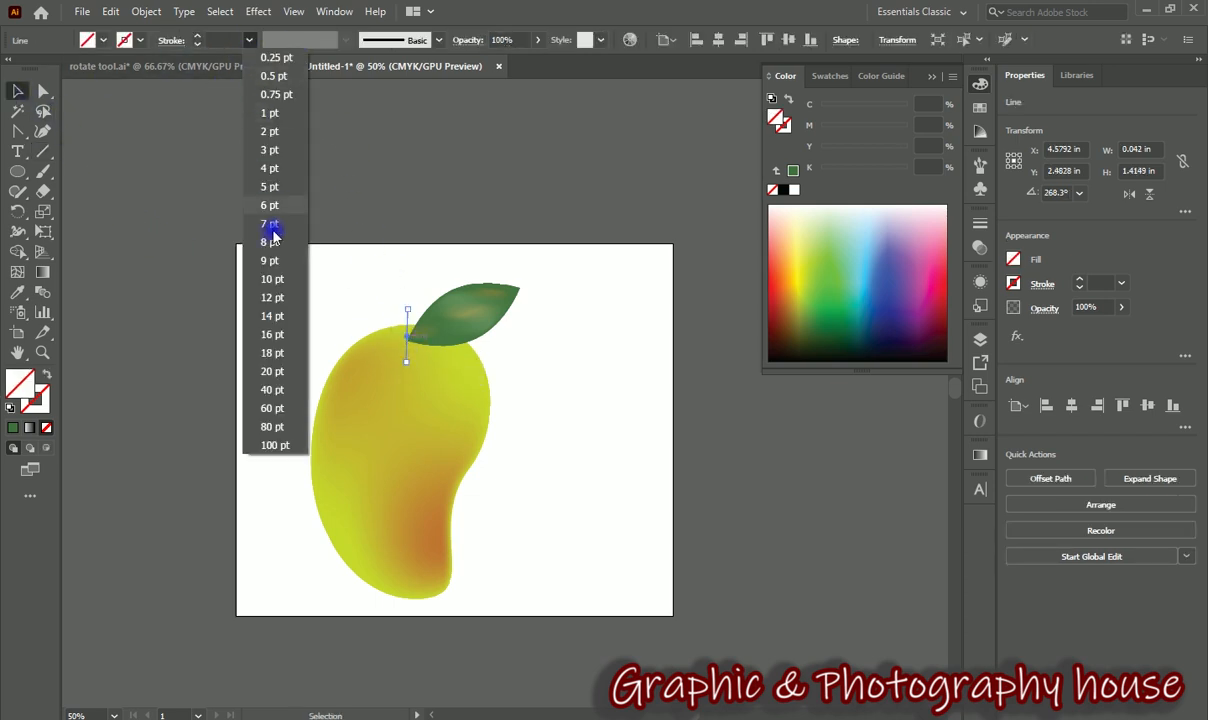
pyautogui.click(267, 318)
pyautogui.hotkey('ctrl', '+')
pyautogui.hotkey('ctrl', '+')
pyautogui.hotkey('ctrl', '+')
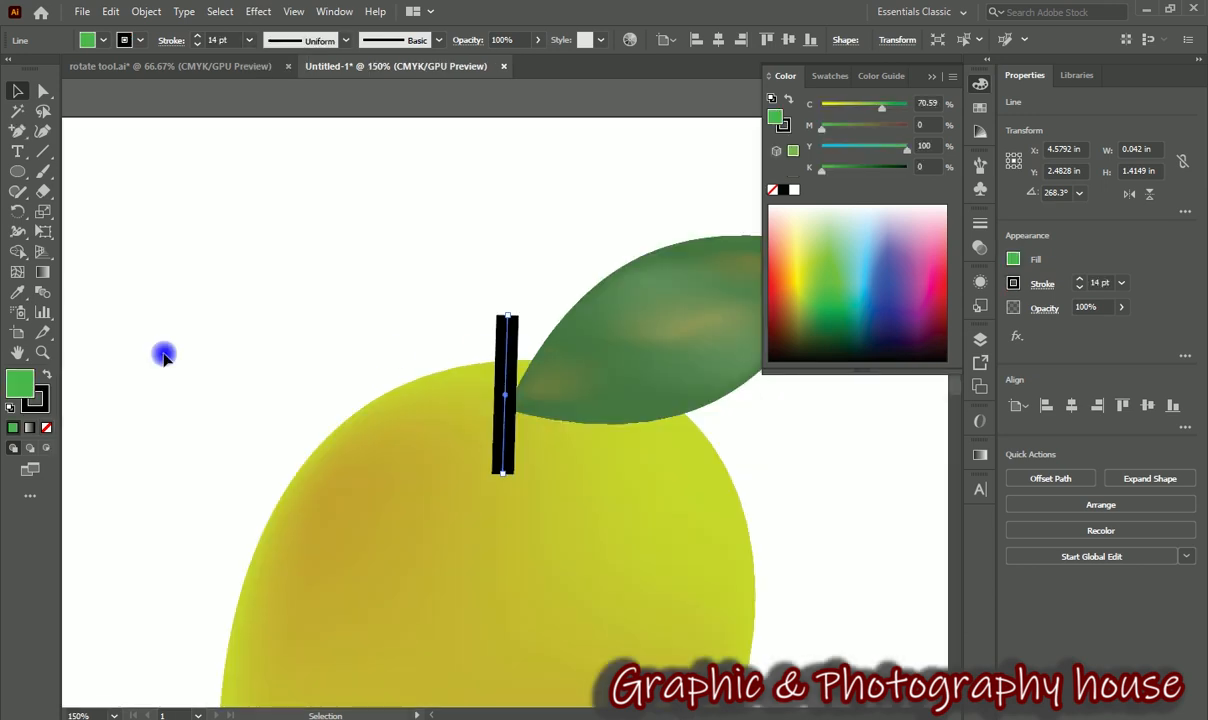
# - Color the stem line's stroke green 638E5A and set its stroke weight to 20 pt
pyautogui.doubleClick(38, 398)
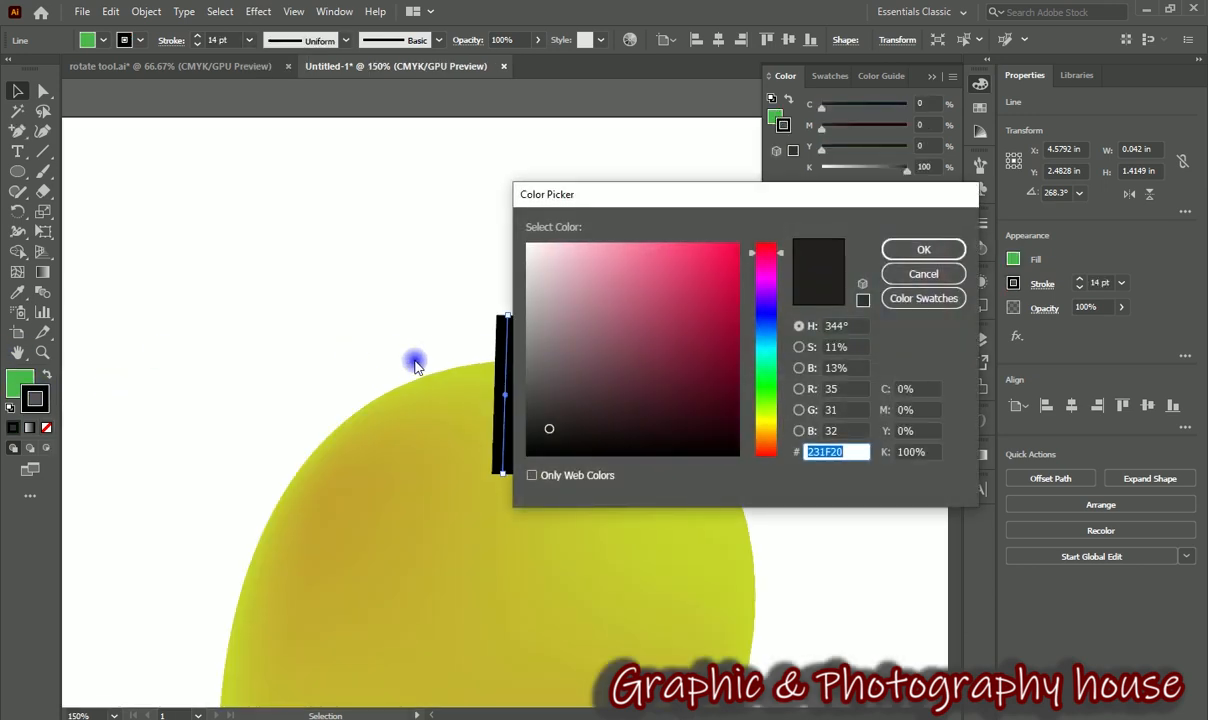
pyautogui.moveTo(700, 300); pyautogui.dragTo(663, 345)
pyautogui.moveTo(772, 357); pyautogui.dragTo(768, 385)
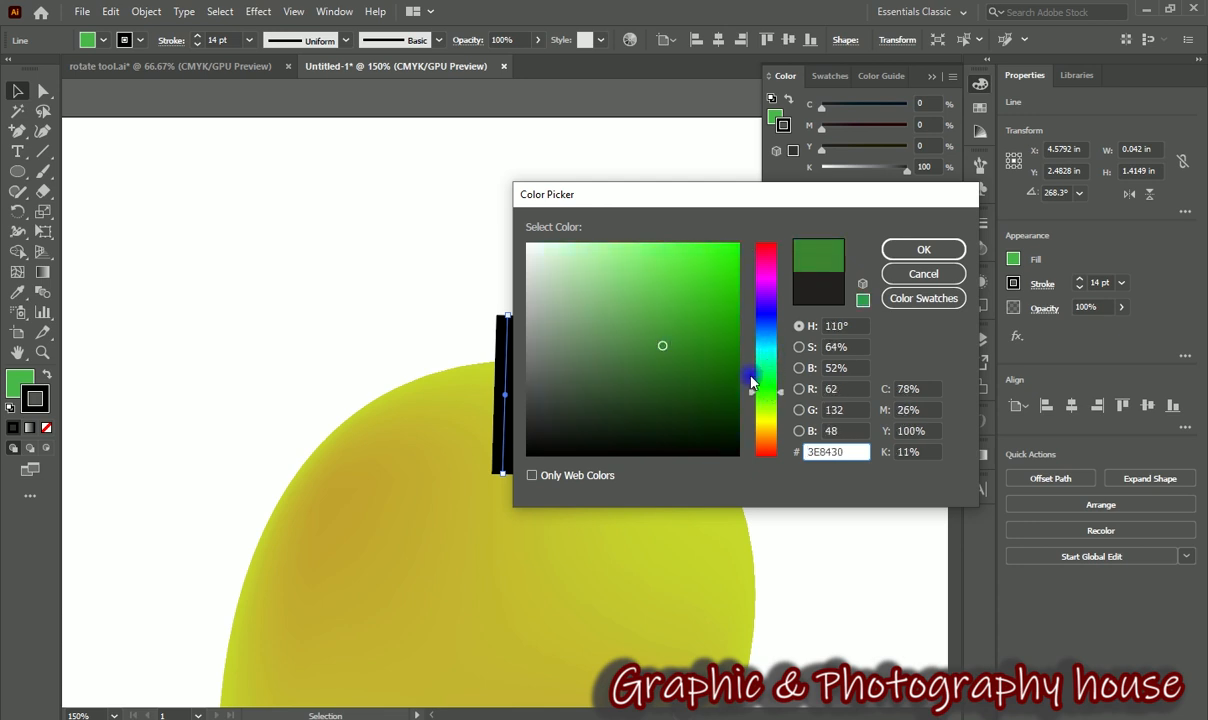
pyautogui.moveTo(644, 321); pyautogui.dragTo(604, 334)
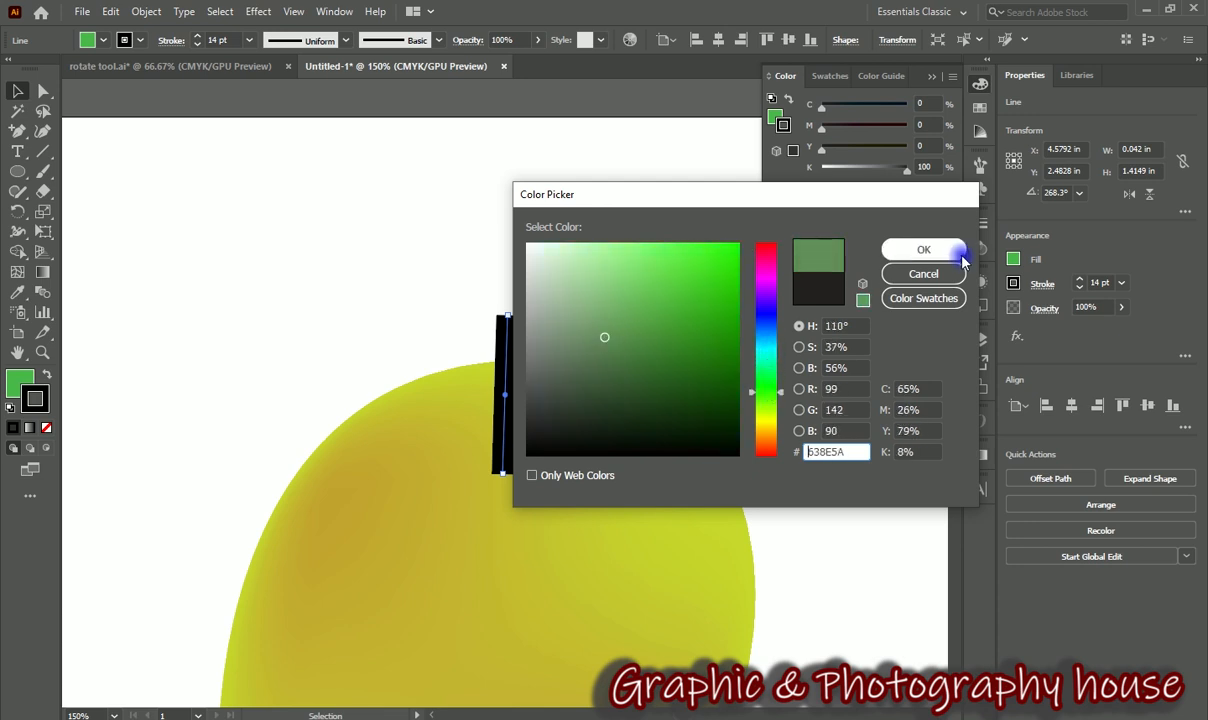
pyautogui.click(924, 250)
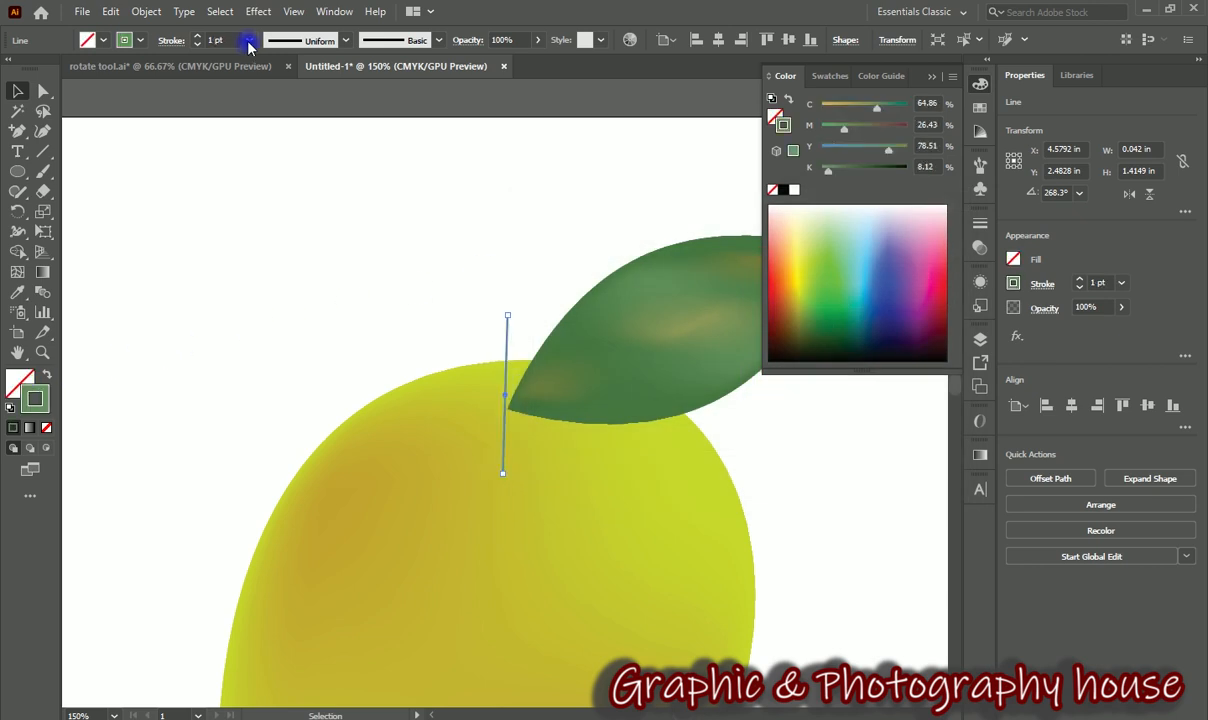
pyautogui.click(249, 41)
pyautogui.click(260, 363)
# - Shorten and tilt the stem by moving its end points, placing its upper end at about X 4.91 in, Y 2.27 in
pyautogui.click(43, 91)
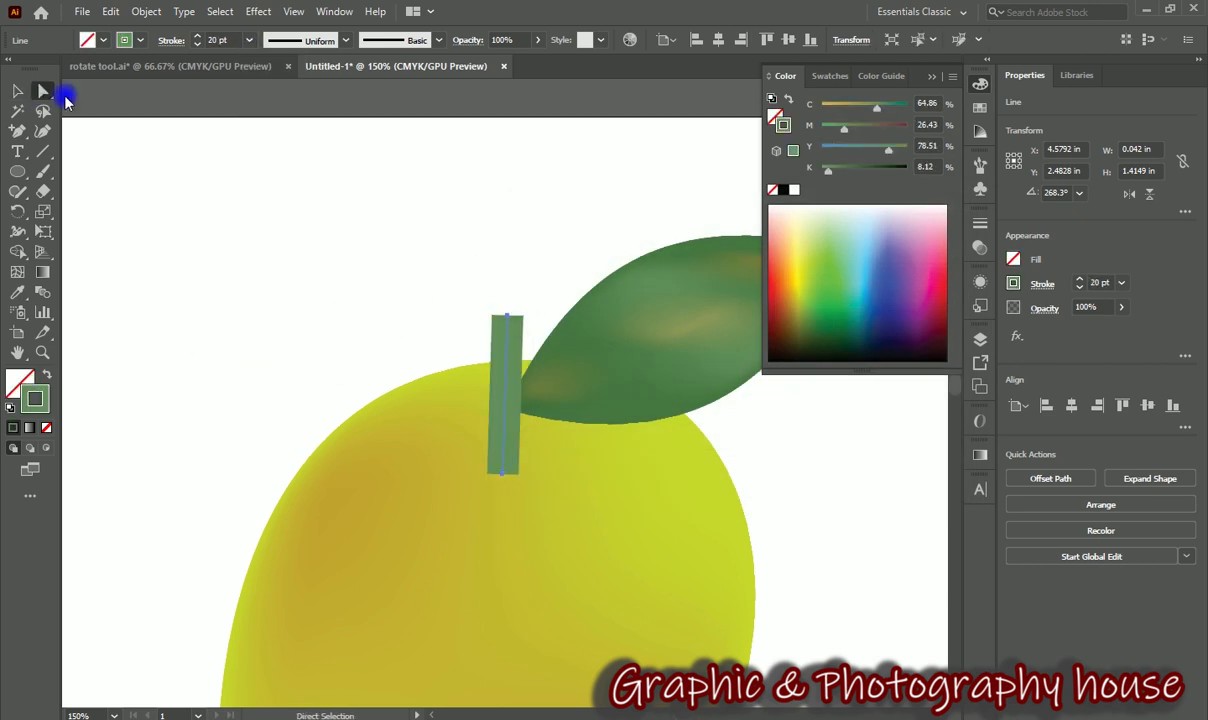
pyautogui.moveTo(508, 322); pyautogui.dragTo(531, 342)
pyautogui.moveTo(527, 500); pyautogui.dragTo(519, 427)
pyautogui.moveTo(532, 336); pyautogui.dragTo(543, 372)
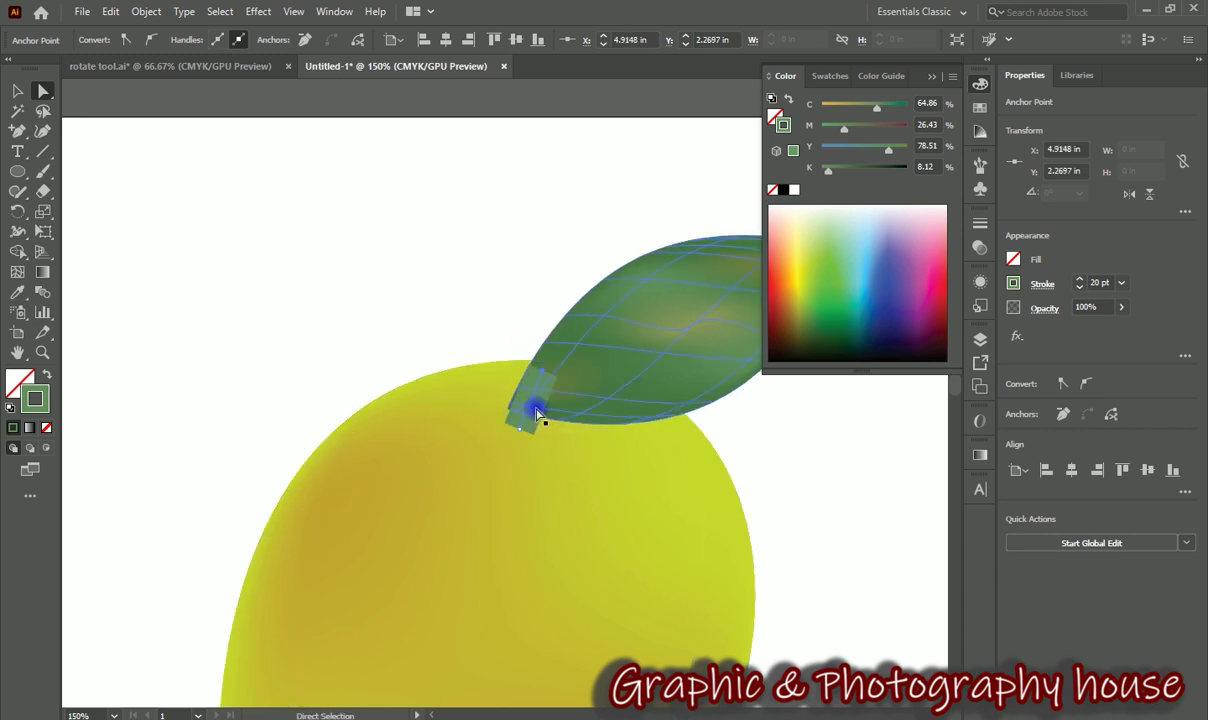
# - Send the stem backward so it sits behind the leaf but in front of the fruit, and deselect it
pyautogui.rightClick(515, 422)
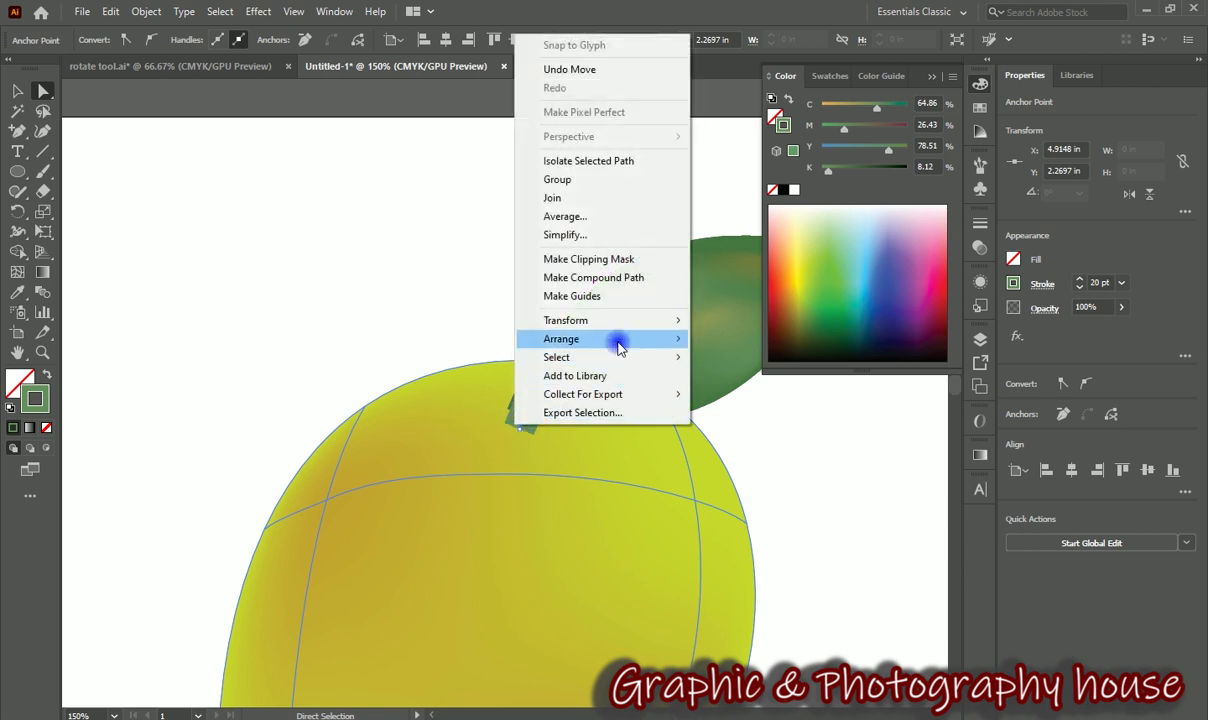
pyautogui.moveTo(620, 339)
pyautogui.click(735, 376)
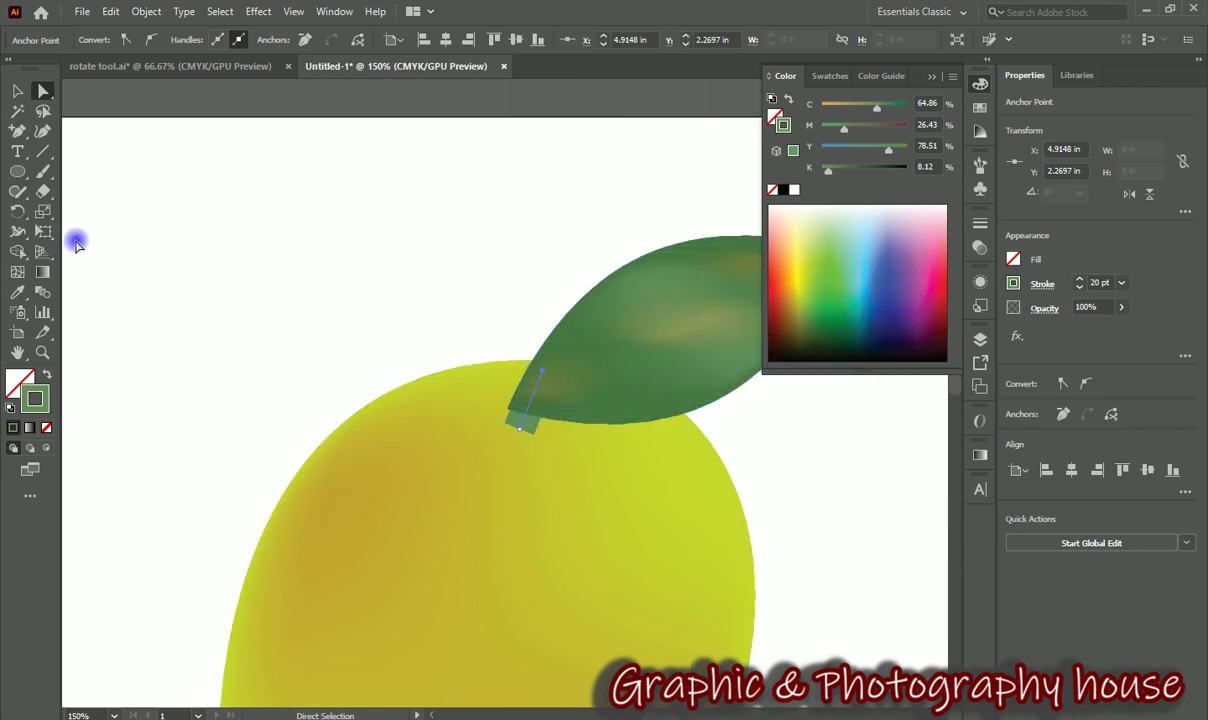
pyautogui.click(17, 91)
pyautogui.click(395, 330)
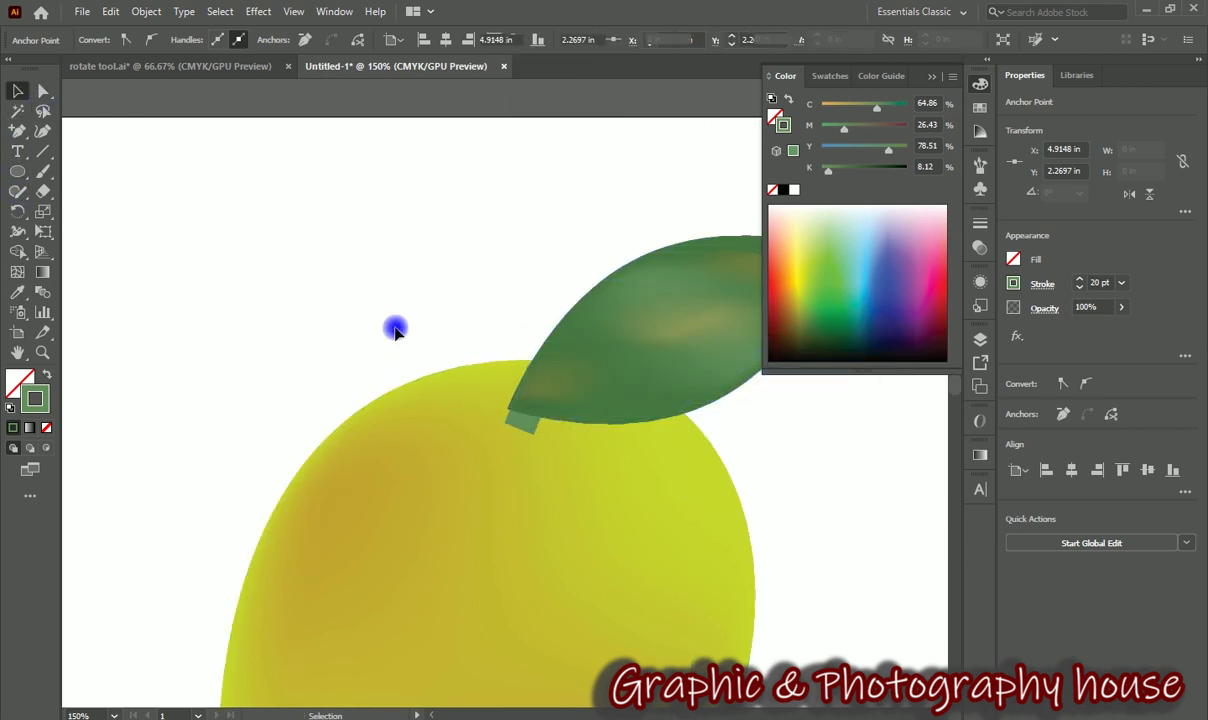
# - Set the stem line's stroke weight to 9 pt
pyautogui.click(533, 433)
pyautogui.hotkey('ctrl', 'h')
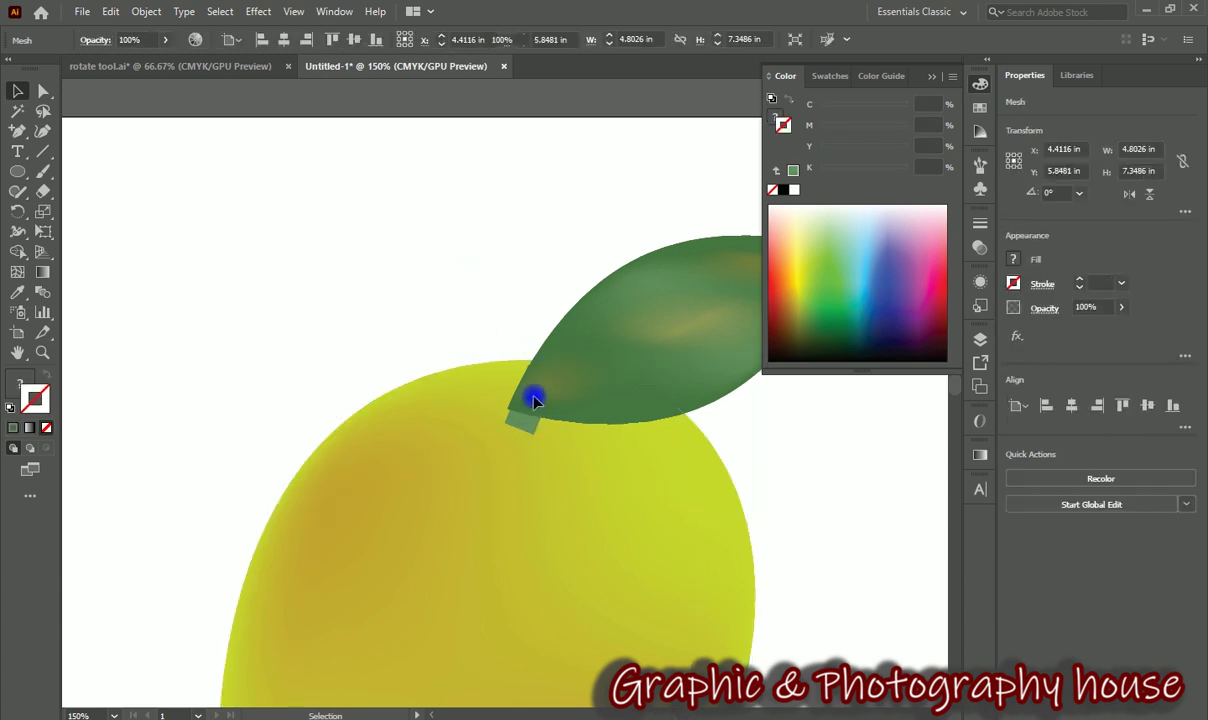
pyautogui.click(529, 425)
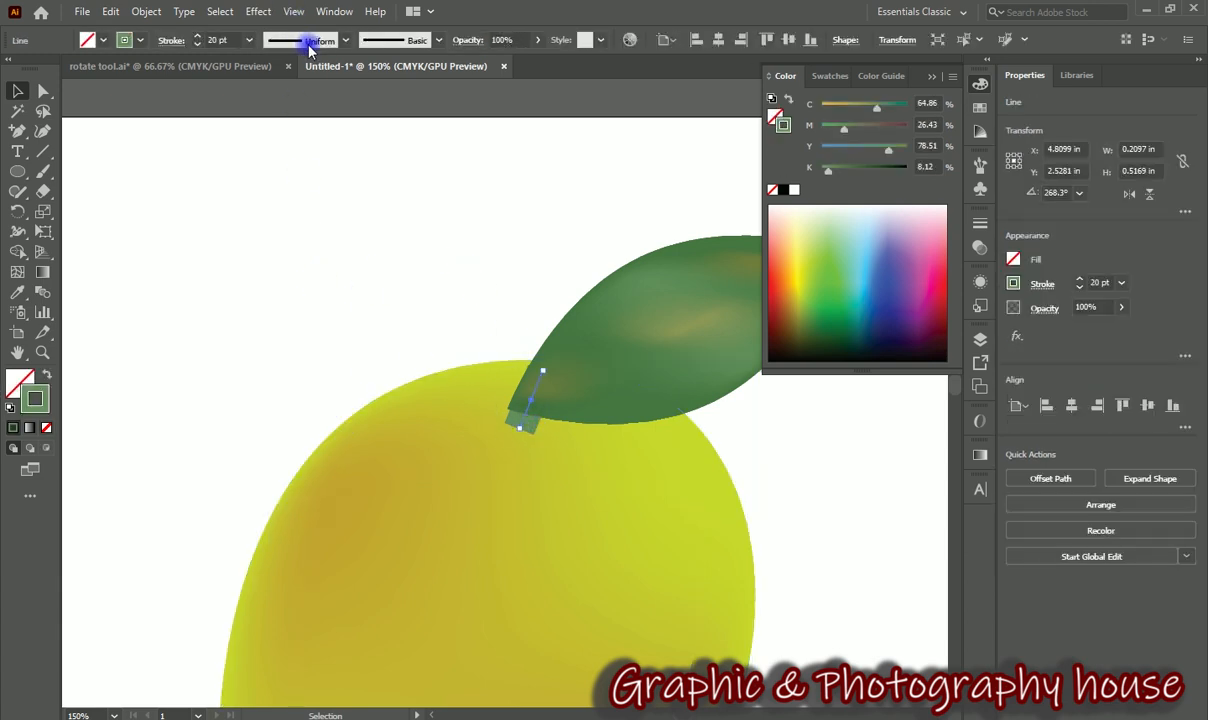
pyautogui.click(248, 40)
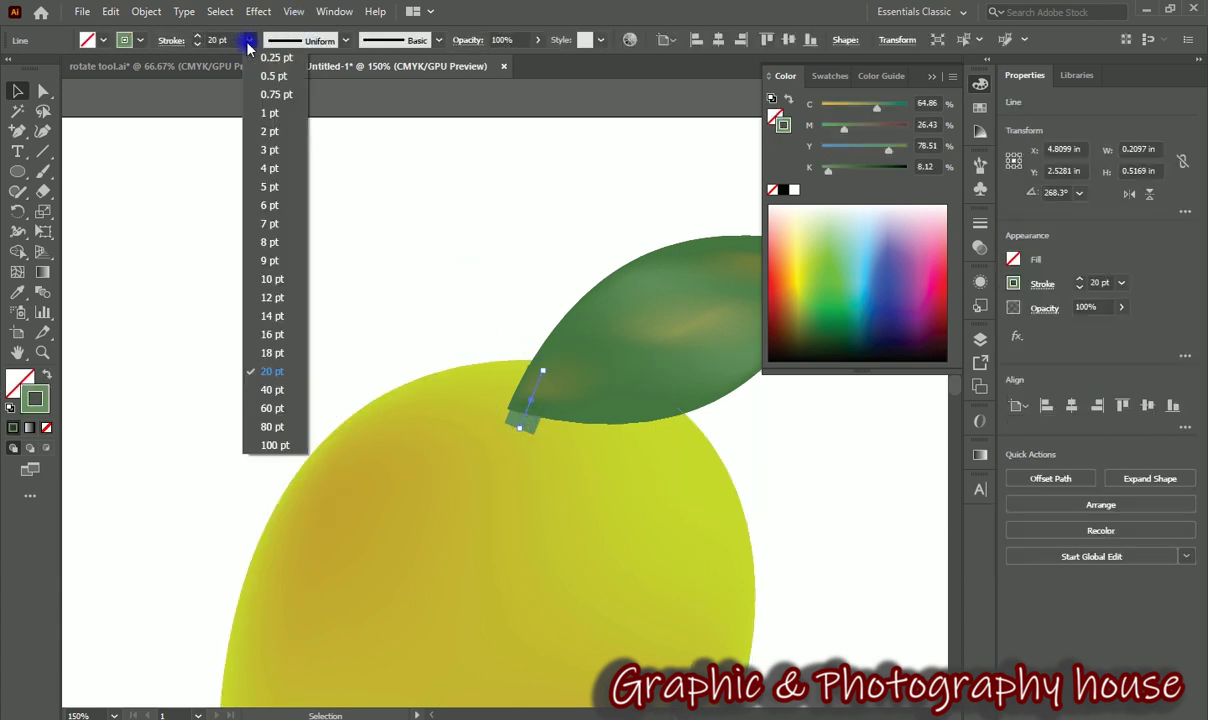
pyautogui.click(271, 267)
# - Move the thin stem slightly left so it lines up with the leaf's lower tip, and deselect it
pyautogui.click(14, 91)
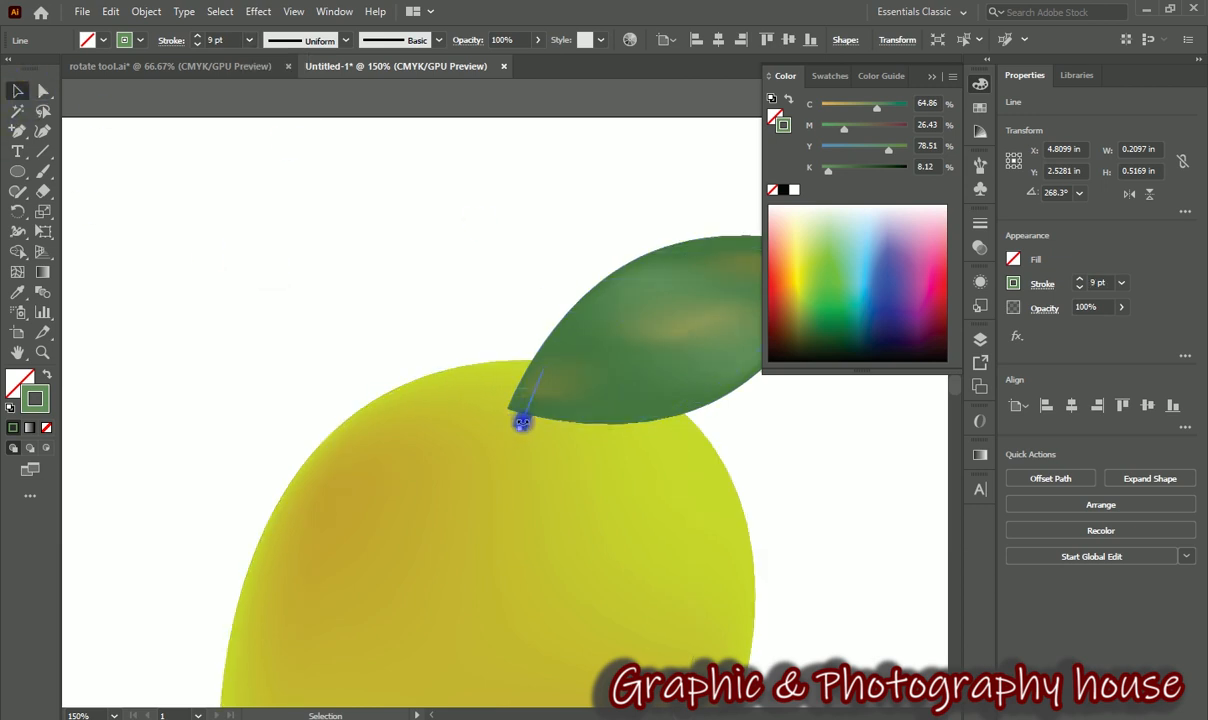
pyautogui.moveTo(527, 424); pyautogui.dragTo(513, 424)
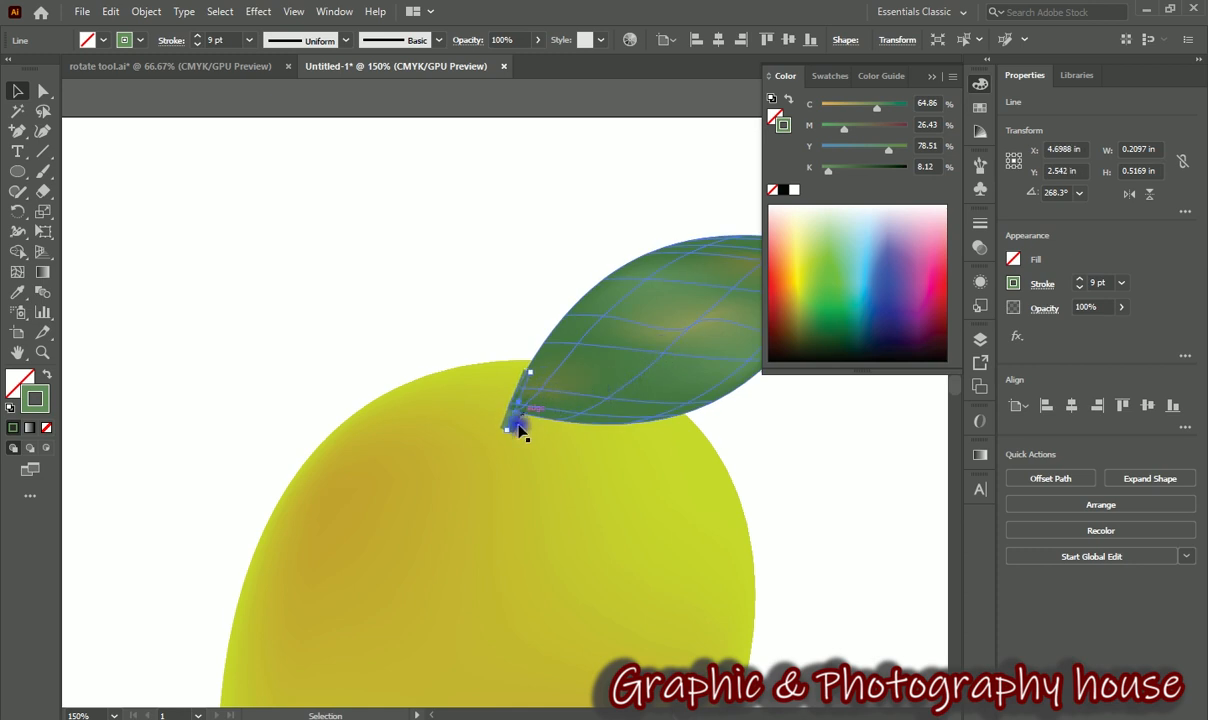
pyautogui.moveTo(506, 432); pyautogui.dragTo(504, 424)
pyautogui.click(448, 310)
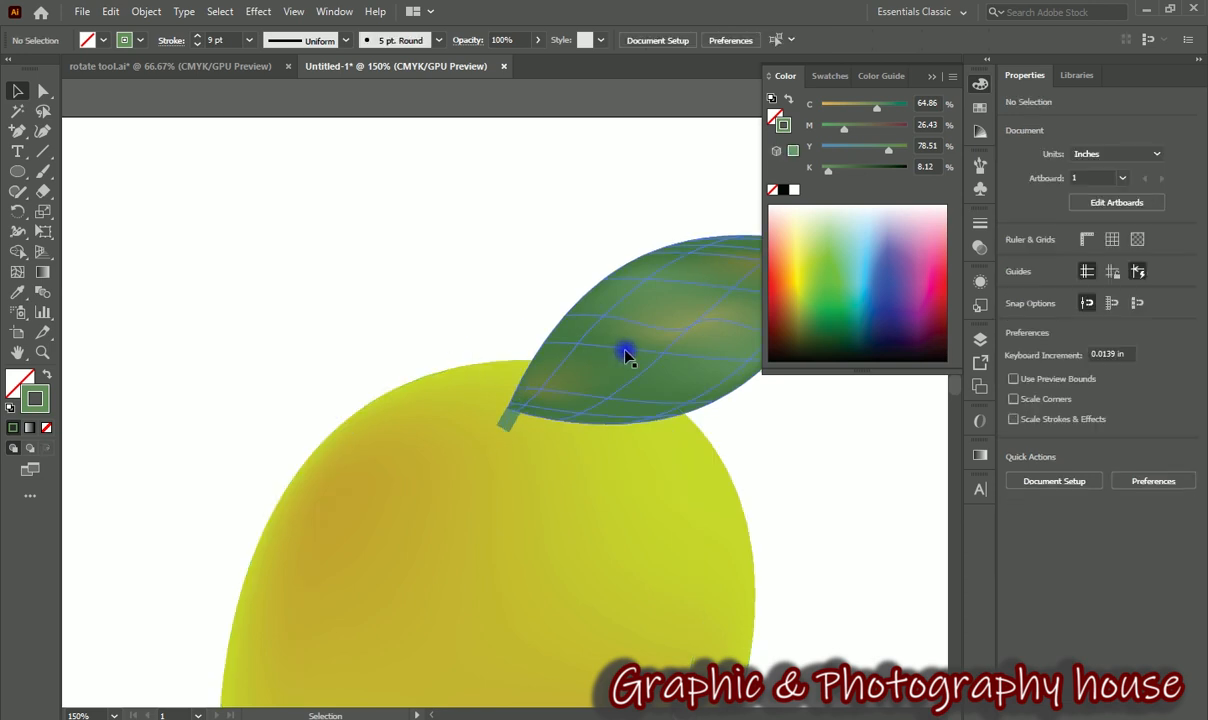
pyautogui.scroll(-2, 604, 366)
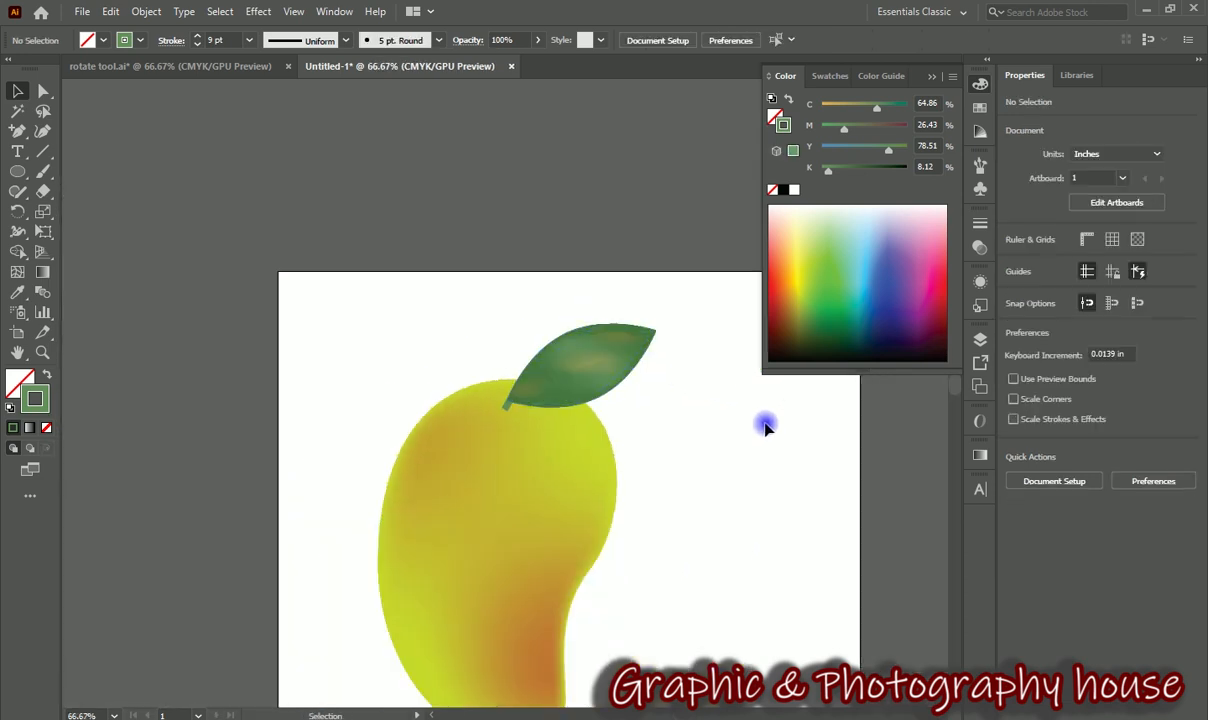
pyautogui.hotkey('ctrl', '-')
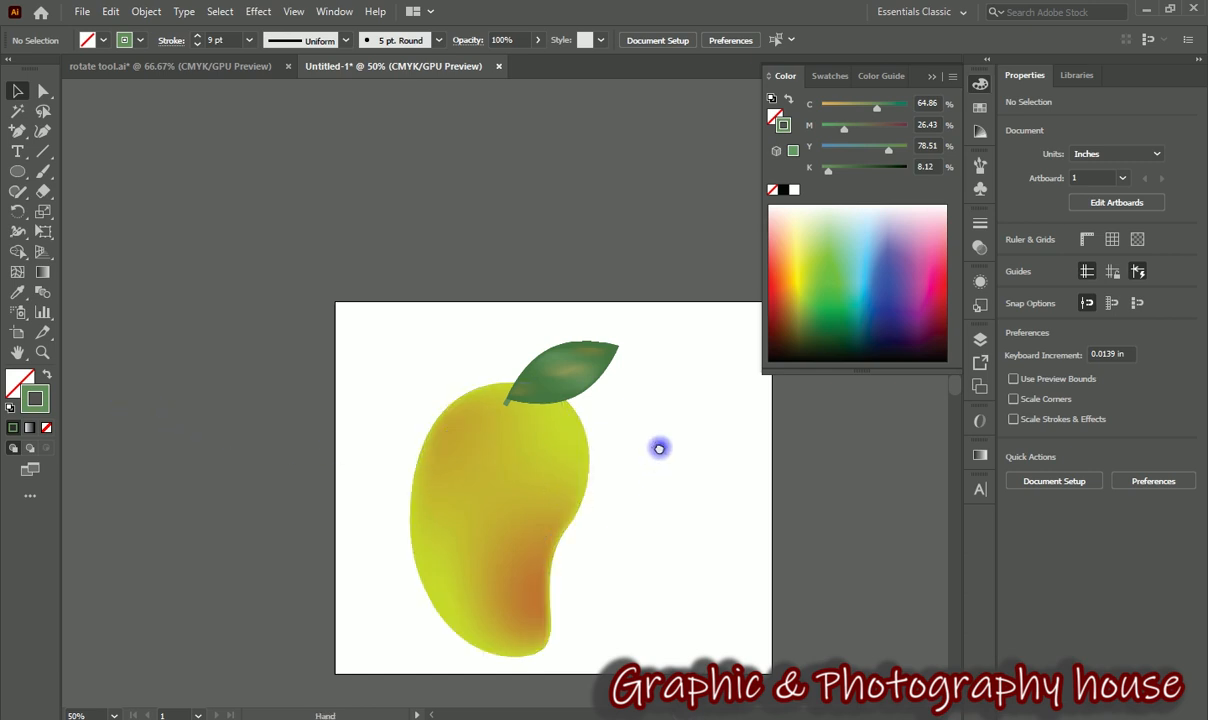
pyautogui.moveTo(658, 446); pyautogui.dragTo(462, 371)
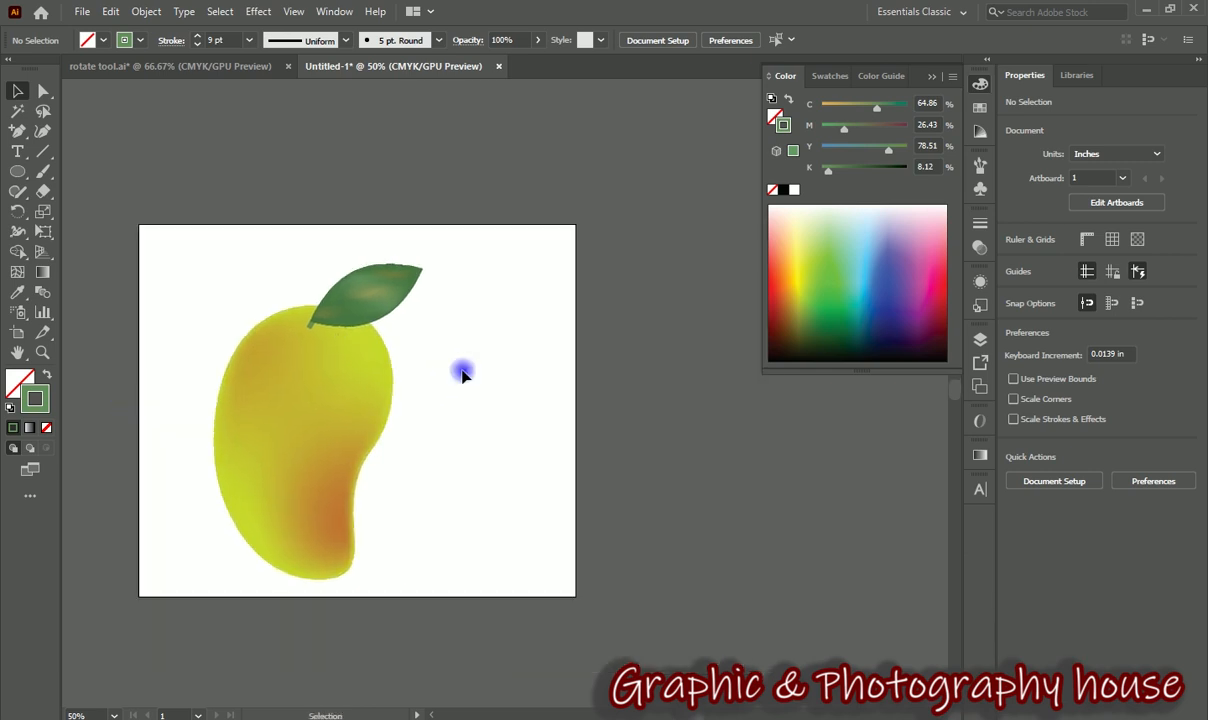